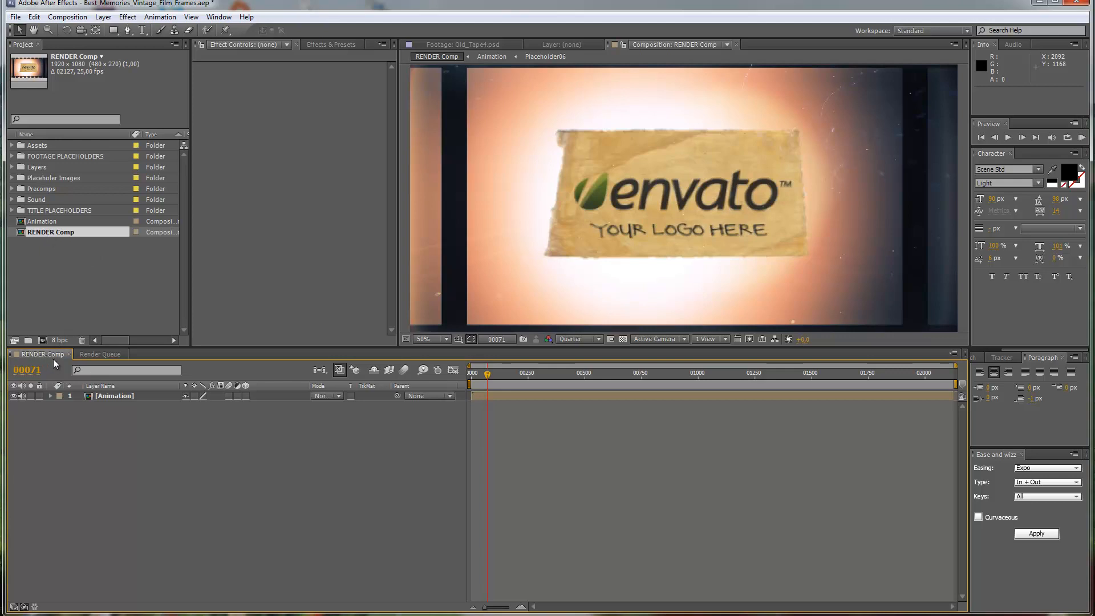
# Step: Open the Animation precomp from RENDER Comp and enlarge the timeline area to show more of its layers
pyautogui.click(103, 397)
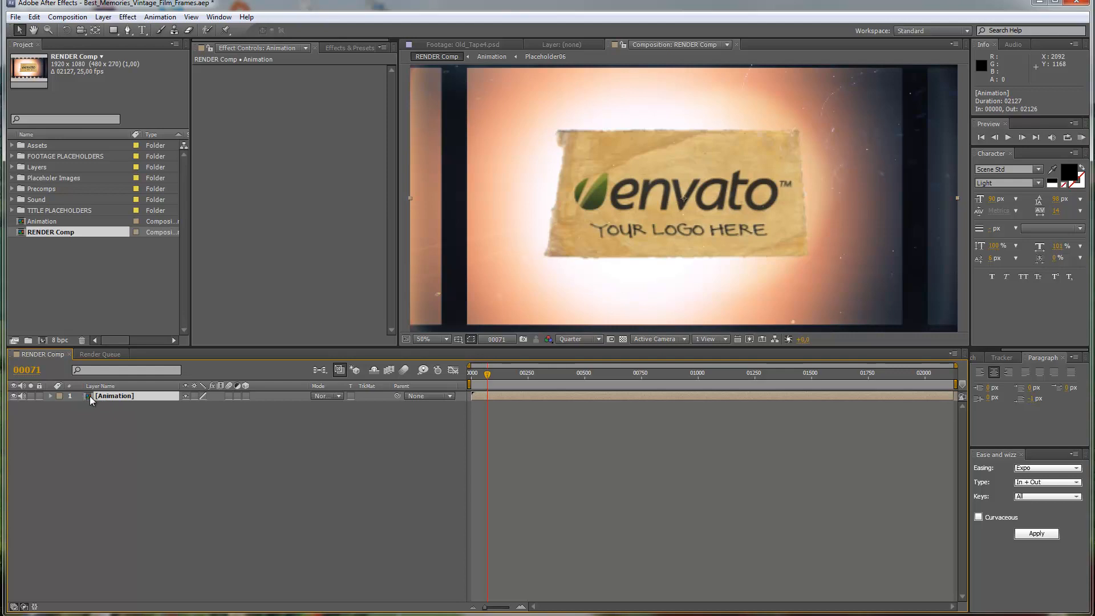
pyautogui.doubleClick(90, 398)
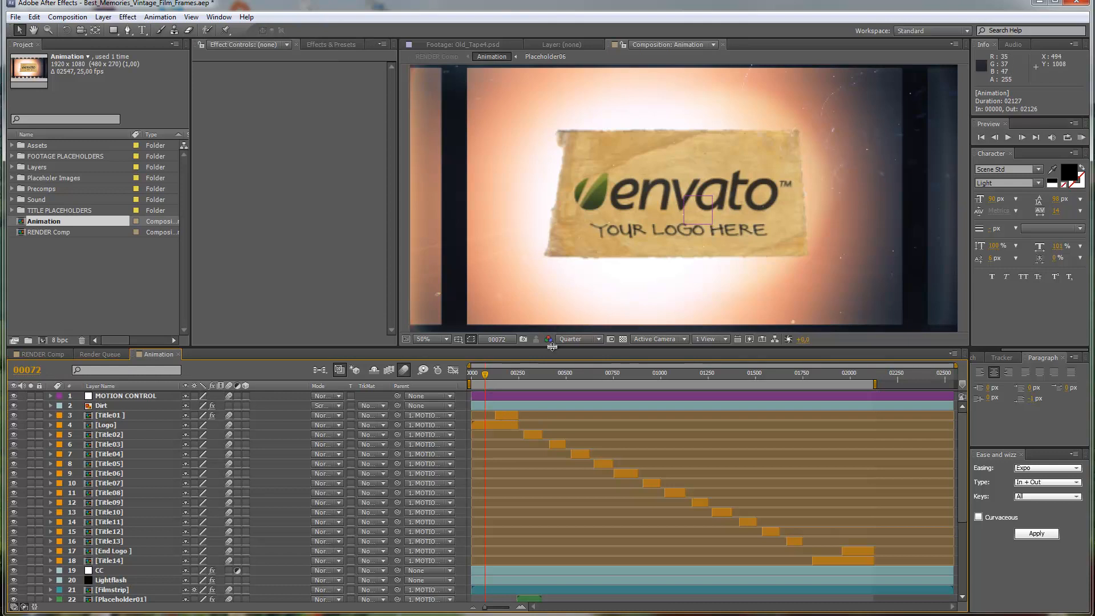
pyautogui.moveTo(552, 347); pyautogui.dragTo(563, 285)
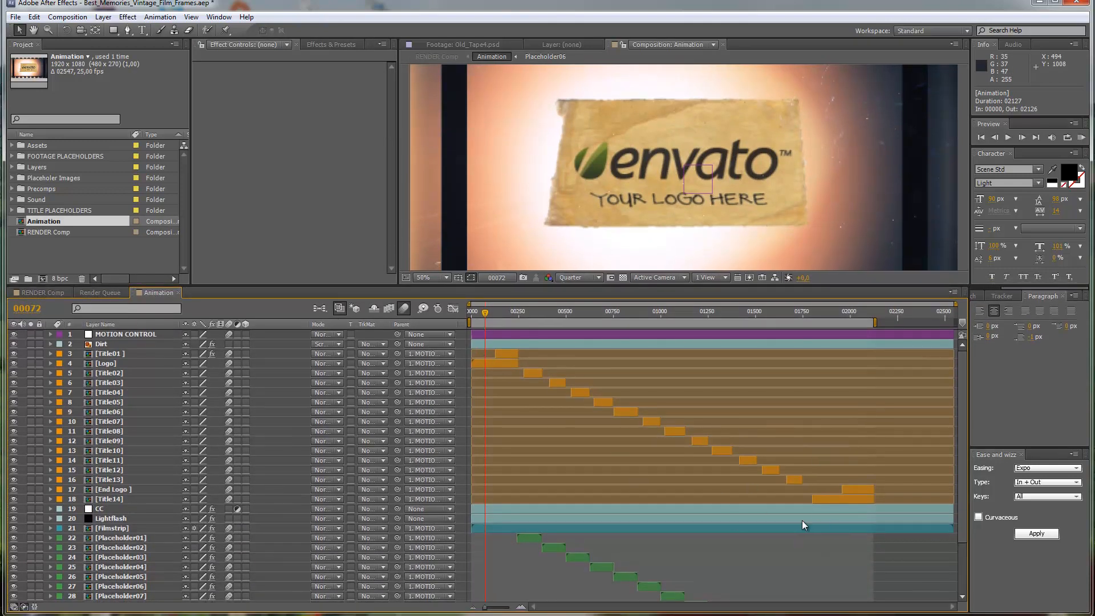
# Step: Reveal the keyframed properties of the MOTION CONTROL layer and examine the transition from Placeholder01 to Placeholder02 around frame 378
pyautogui.click(493, 322)
pyautogui.moveTo(494, 323); pyautogui.dragTo(546, 315)
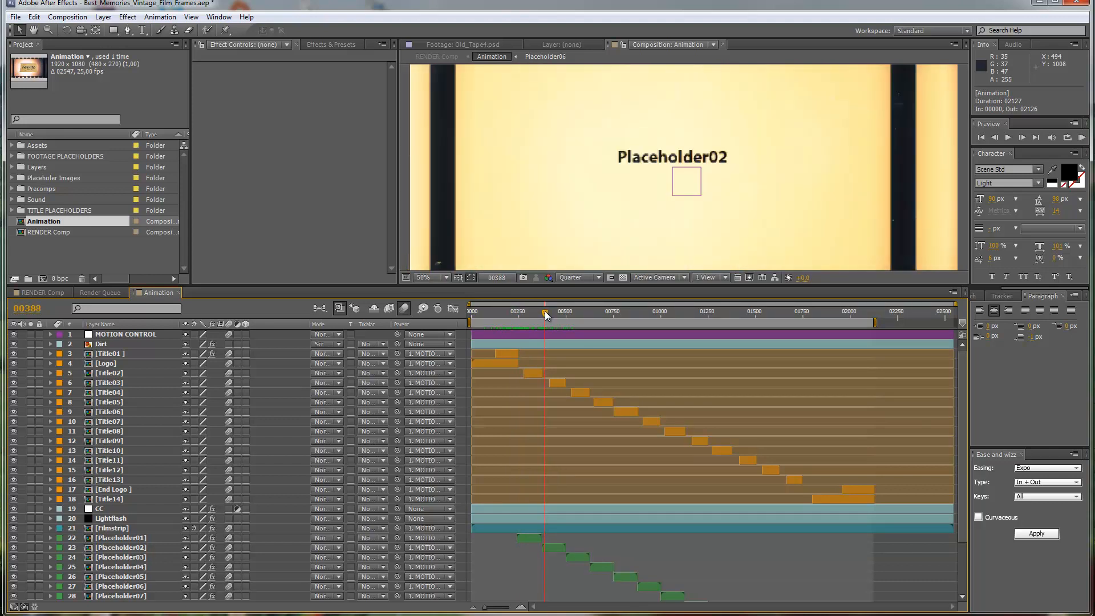
pyautogui.click(121, 335)
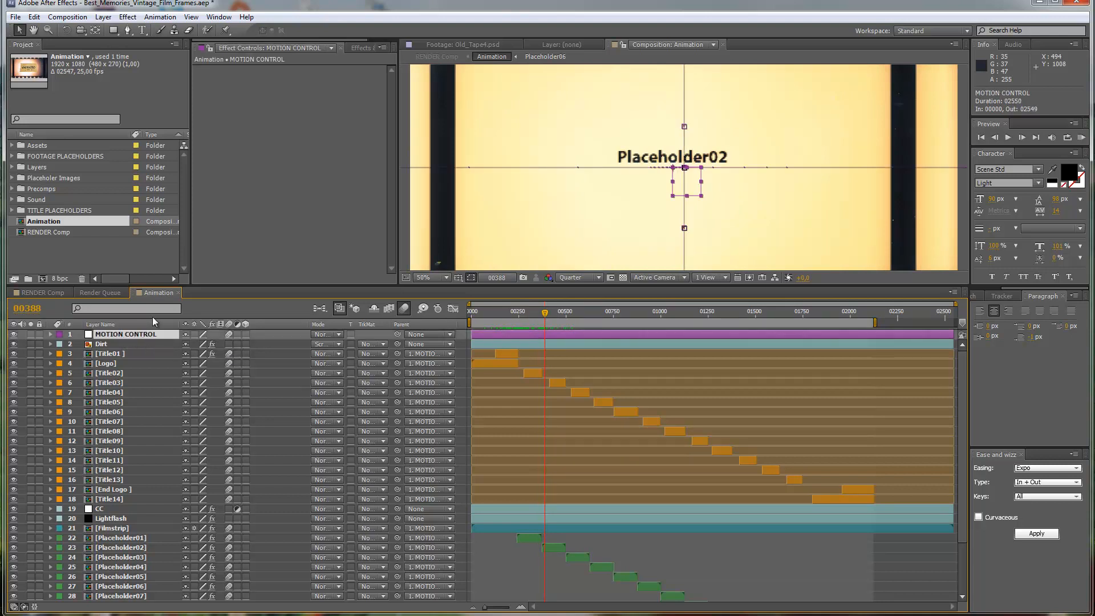
pyautogui.press('u')
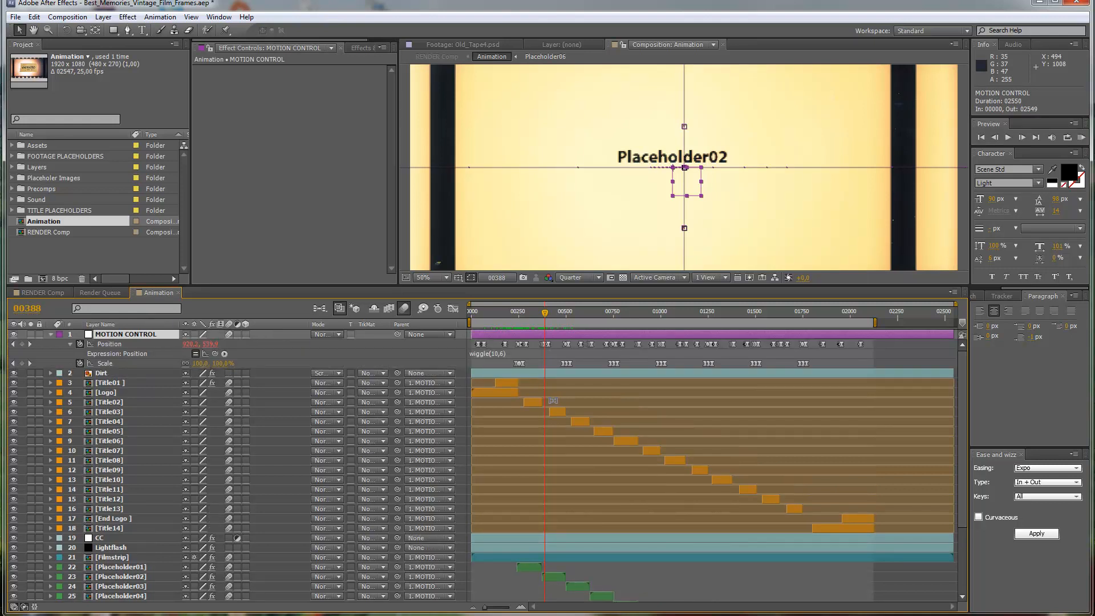
pyautogui.keyDown('alt'); pyautogui.scroll(5, 553, 401); pyautogui.keyUp('alt')
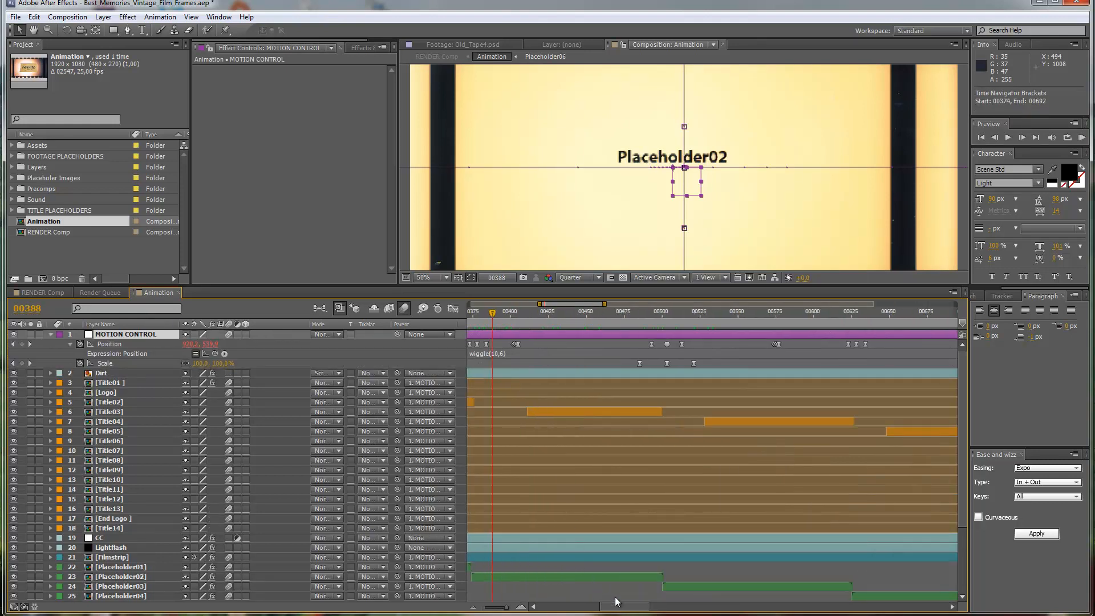
pyautogui.hscroll(-5, 615, 596)
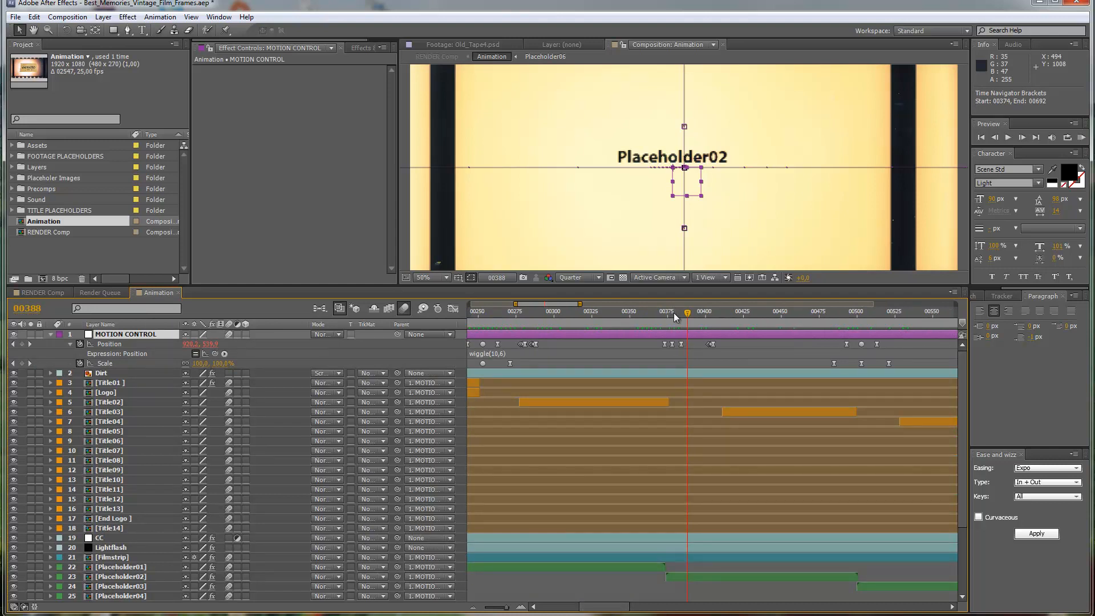
pyautogui.moveTo(673, 313)
pyautogui.mouseDown()
pyautogui.moveTo(661, 314)
pyautogui.moveTo(683, 314)
pyautogui.moveTo(672, 318)
pyautogui.mouseUp()
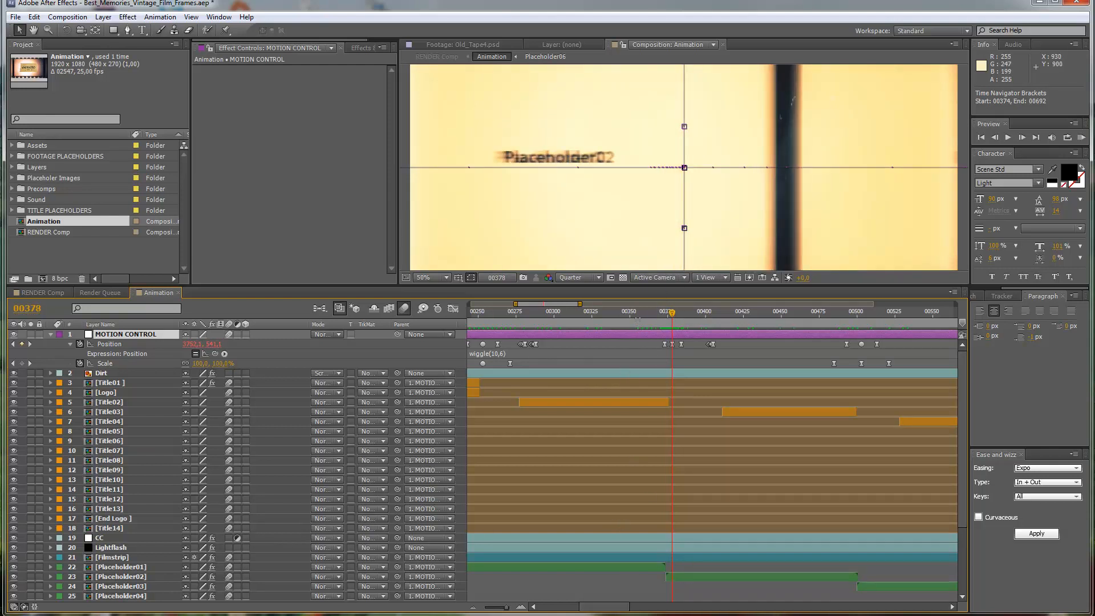
pyautogui.scroll(4, 636, 361)
pyautogui.scroll(-7, 636, 366)
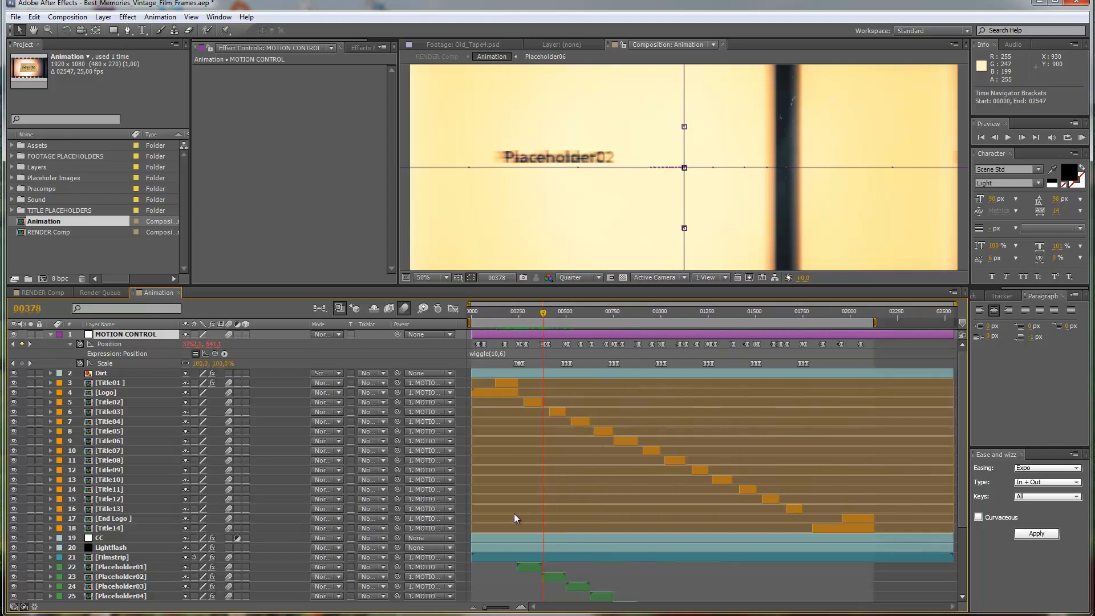
# Step: Open the Placeholder01 composition, fit its full length in the timeline, and go to its last frame
pyautogui.click(121, 568)
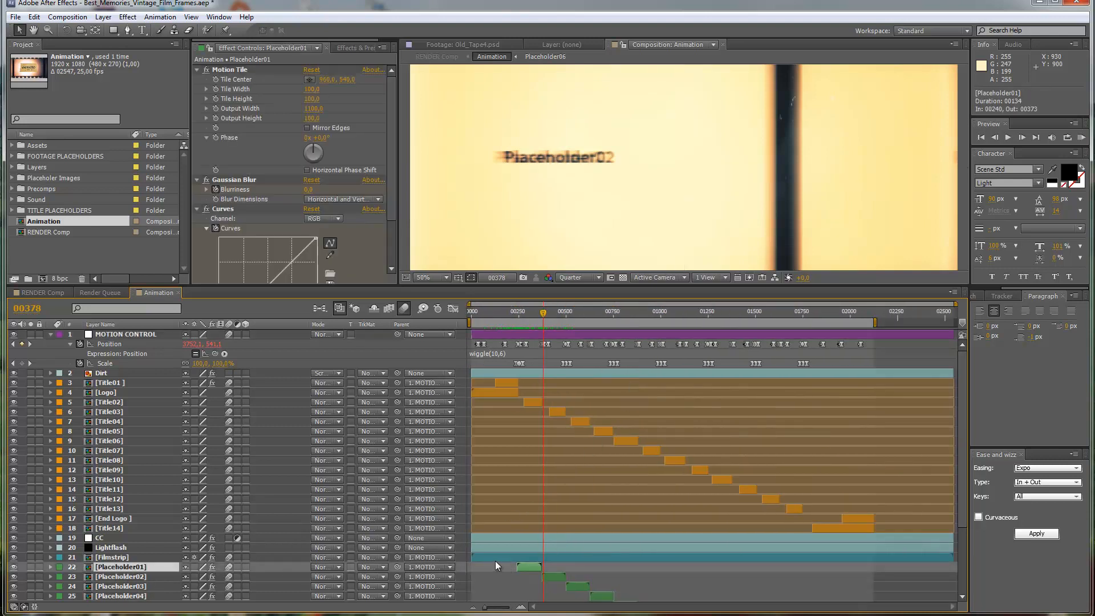
pyautogui.doubleClick(111, 570)
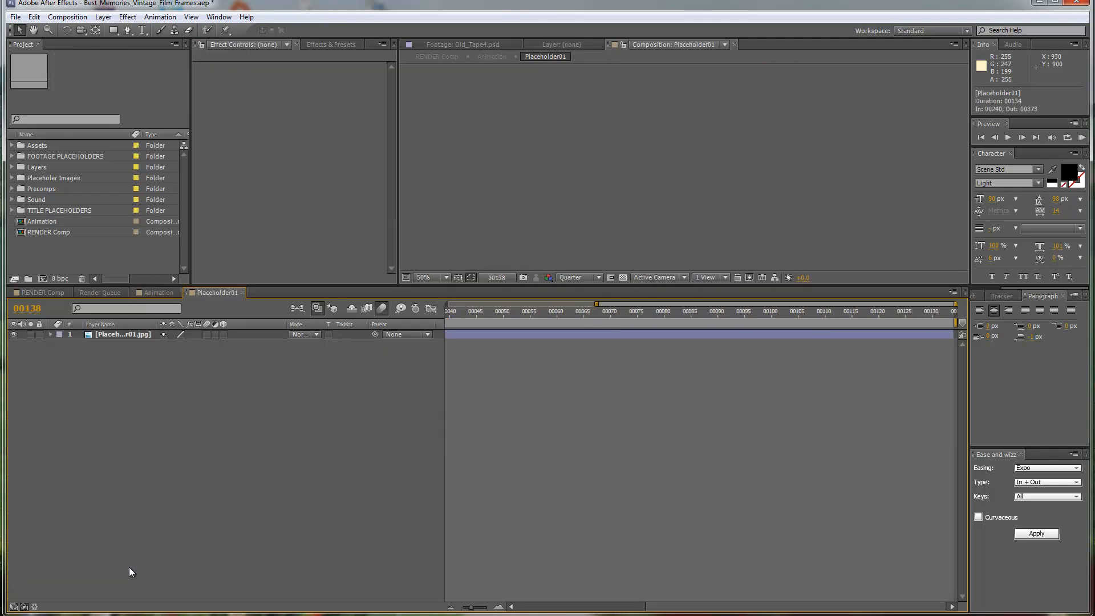
pyautogui.moveTo(484, 317)
pyautogui.mouseDown()
pyautogui.moveTo(535, 312)
pyautogui.moveTo(467, 322)
pyautogui.moveTo(498, 321)
pyautogui.mouseUp()
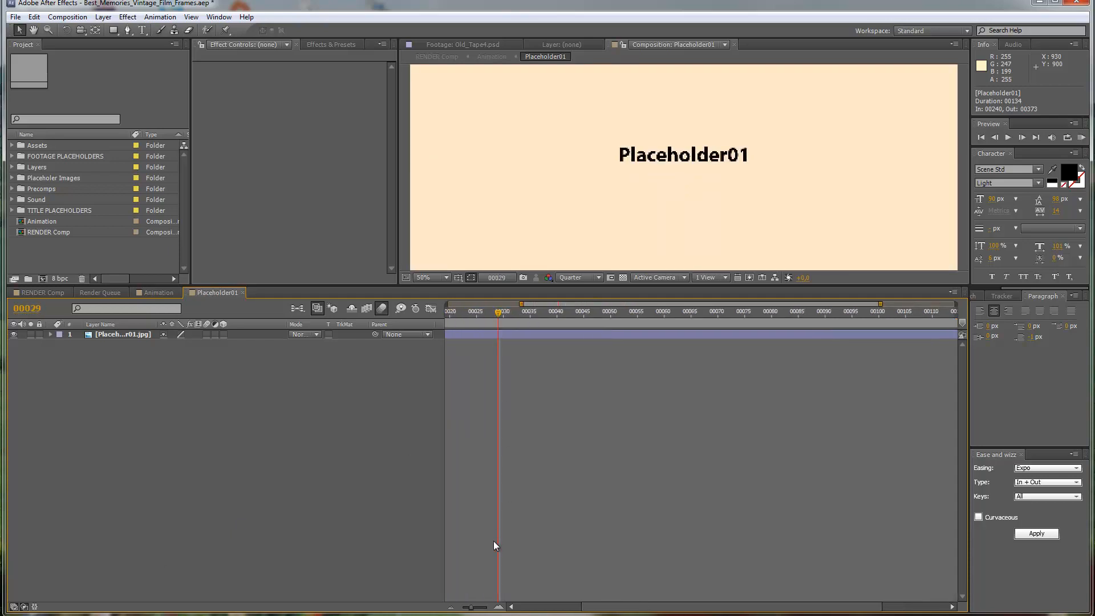
pyautogui.moveTo(467, 612); pyautogui.dragTo(437, 612)
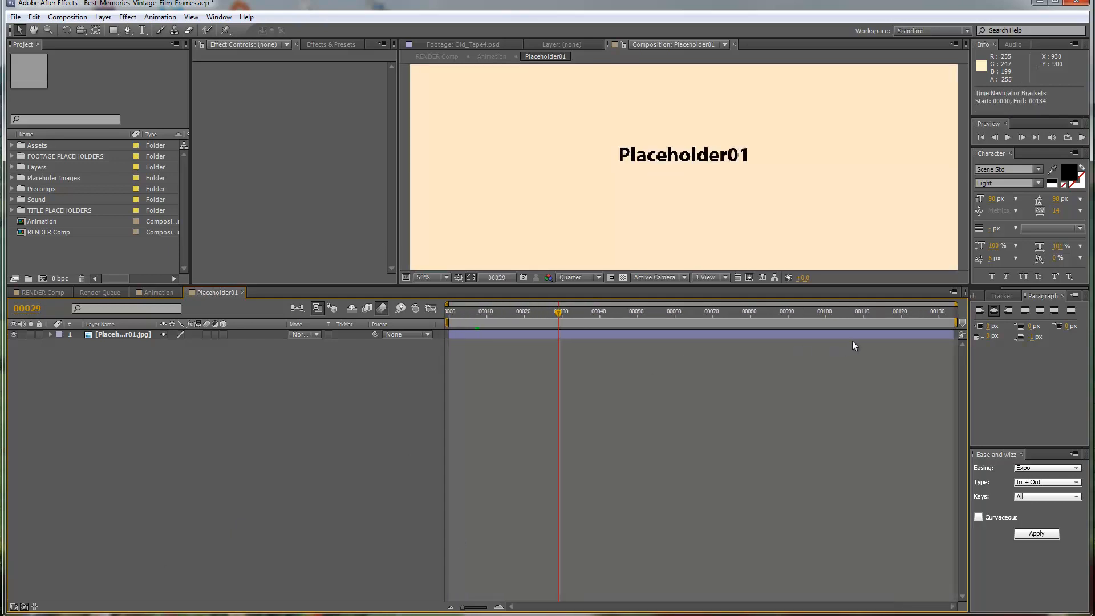
pyautogui.click(916, 312)
pyautogui.moveTo(919, 313); pyautogui.dragTo(969, 311)
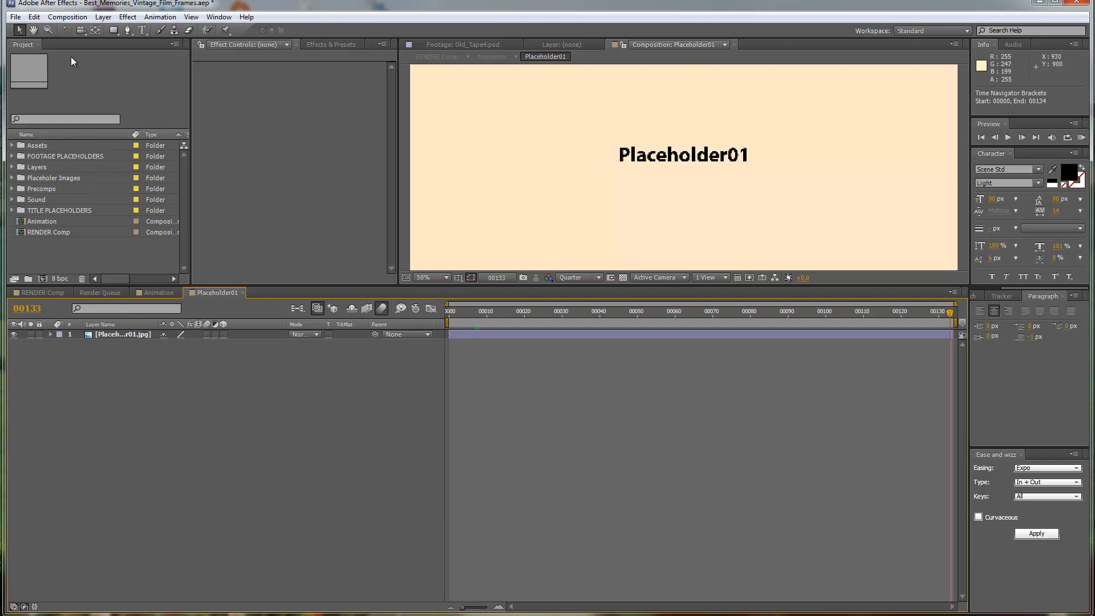
# Step: Set the duration of the Placeholder01 composition to 250 frames
pyautogui.click(68, 17)
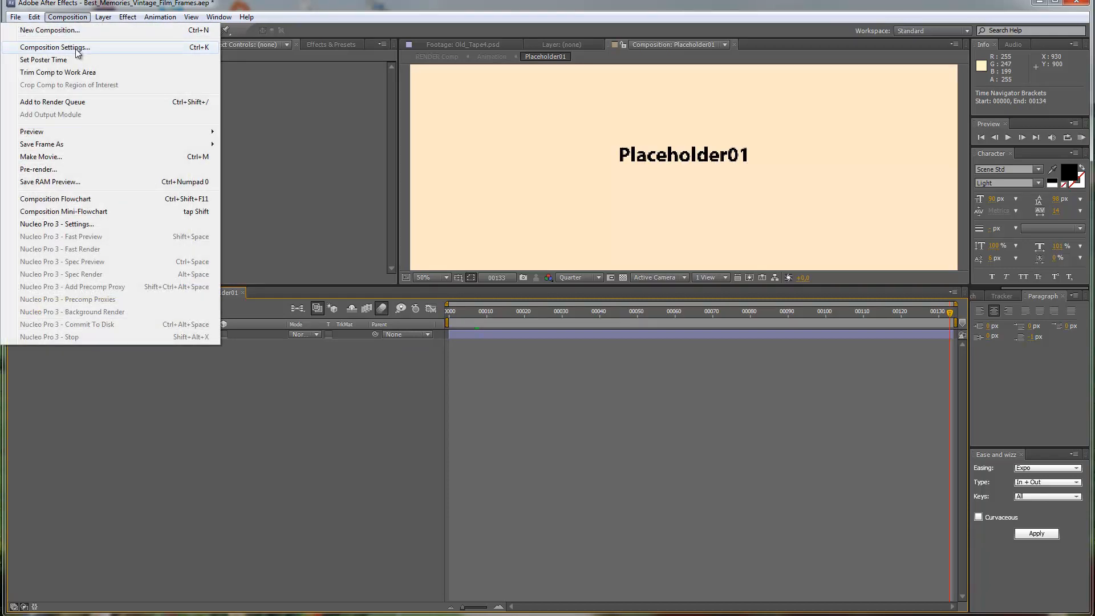
pyautogui.click(77, 49)
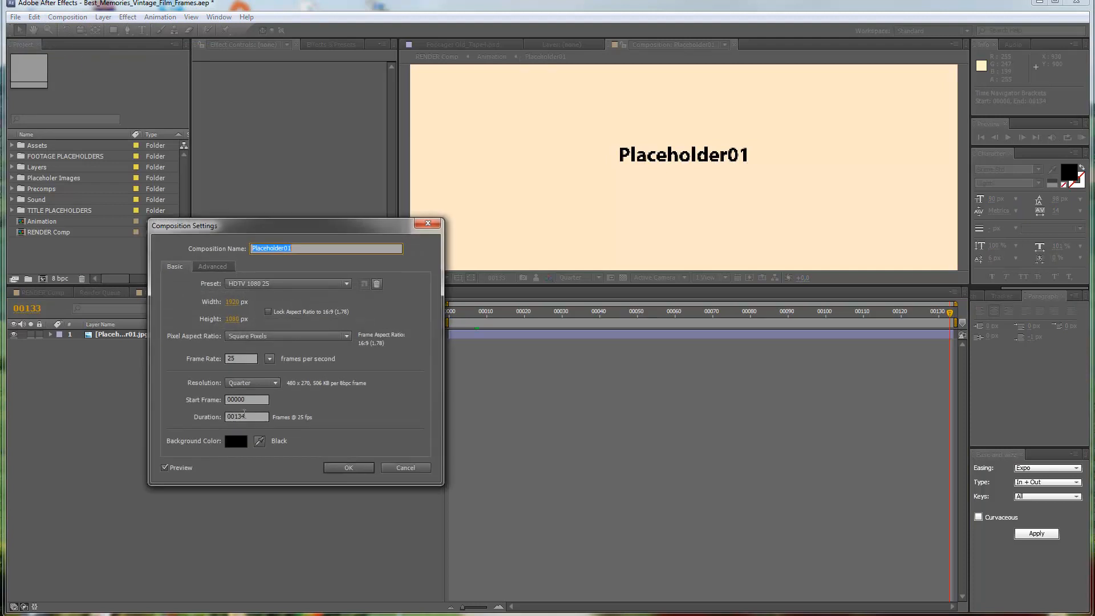
pyautogui.doubleClick(244, 415)
pyautogui.write('25')
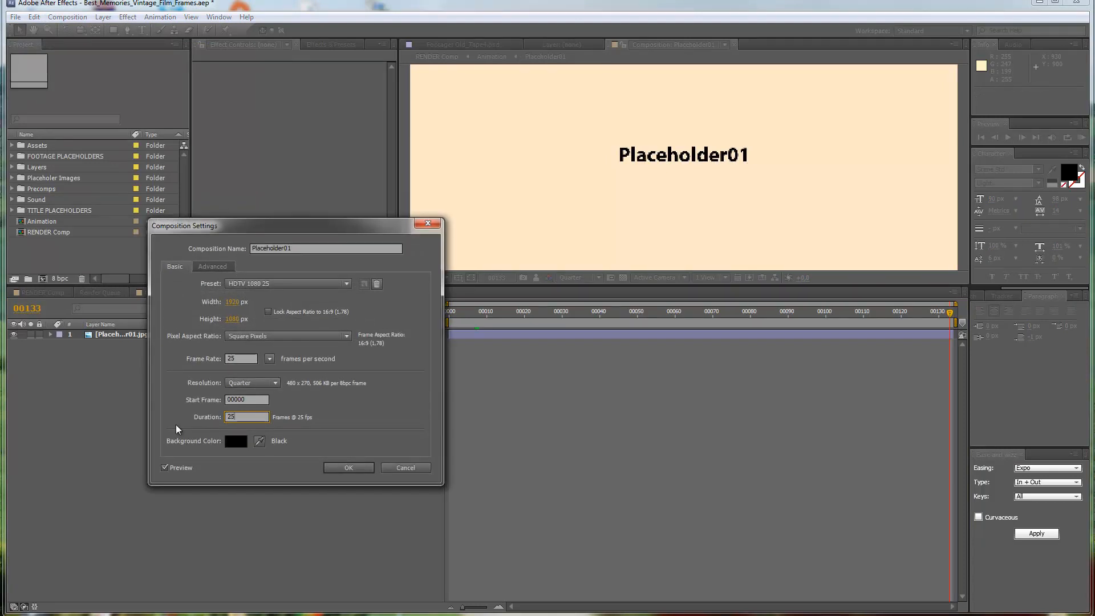
pyautogui.write('0')
pyautogui.click(348, 468)
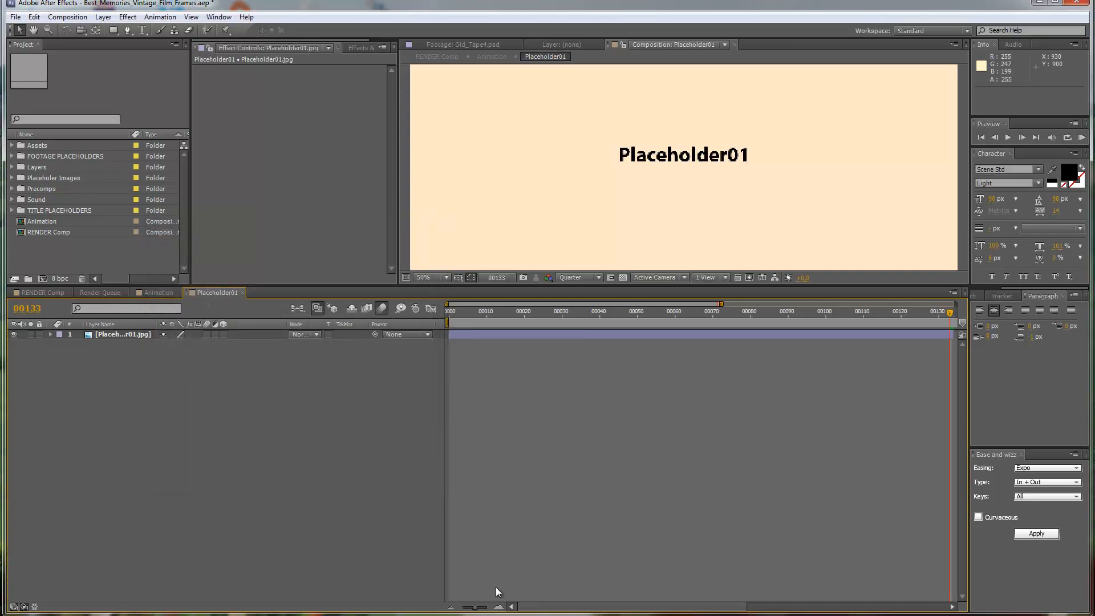
# Step: Extend the Placeholder01.jpg layer to the end of the composition at frame 249
pyautogui.moveTo(476, 608); pyautogui.dragTo(437, 608)
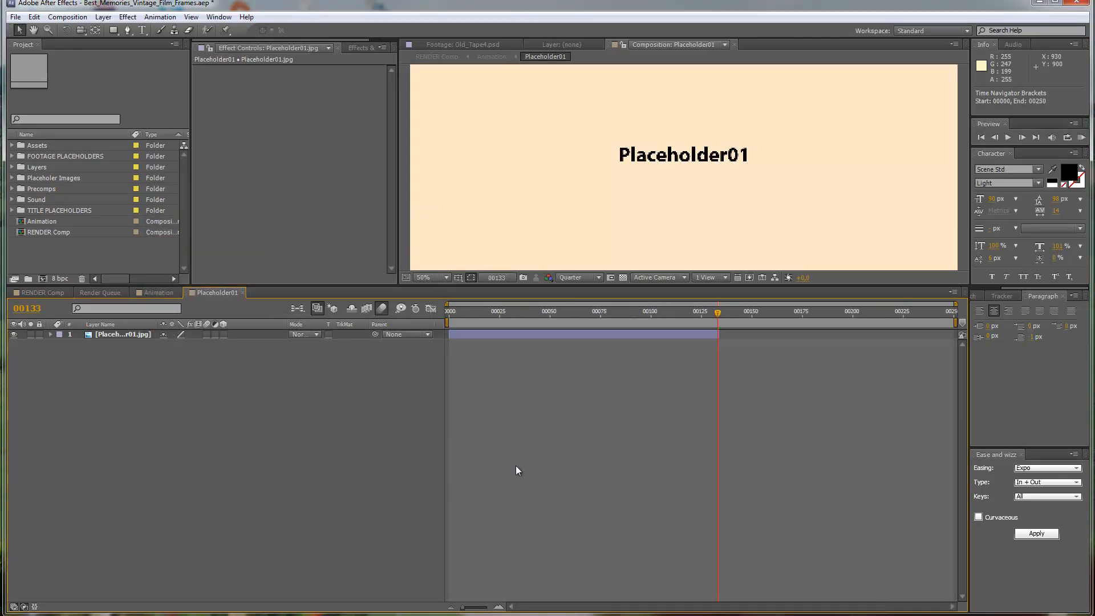
pyautogui.click(559, 334)
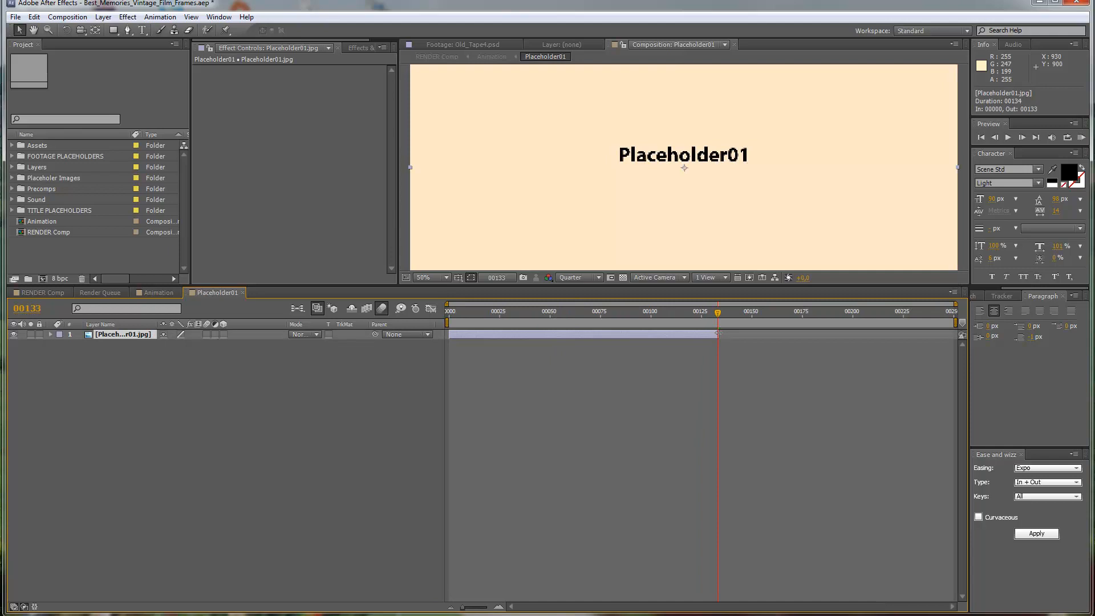
pyautogui.moveTo(717, 334); pyautogui.dragTo(956, 333)
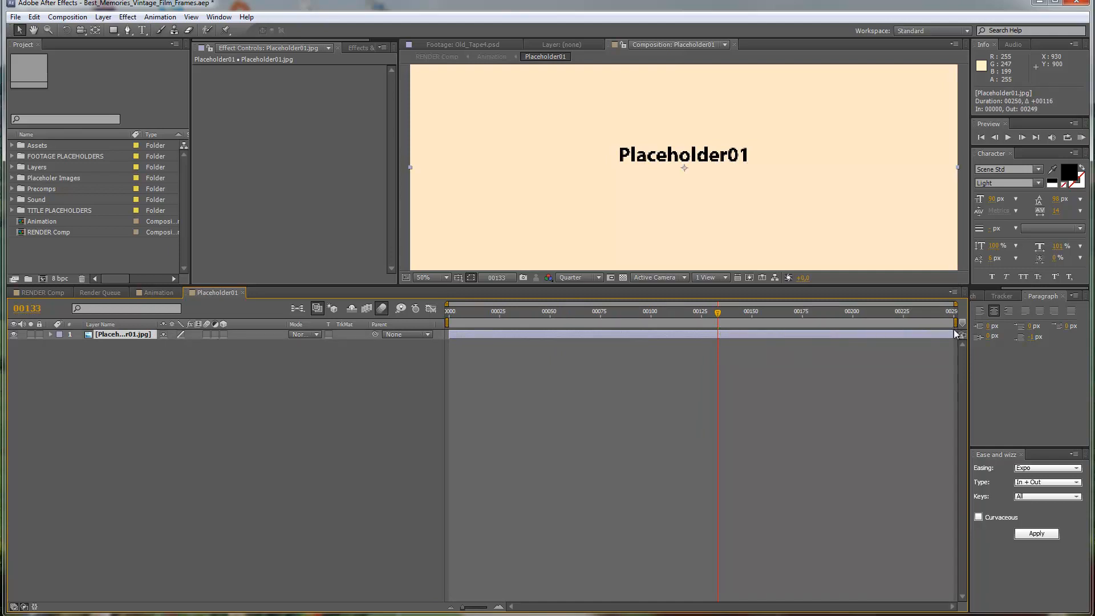
# Step: Return to the Animation composition and extend the Placeholder01 layer's end by one frame to frame 374
pyautogui.click(165, 293)
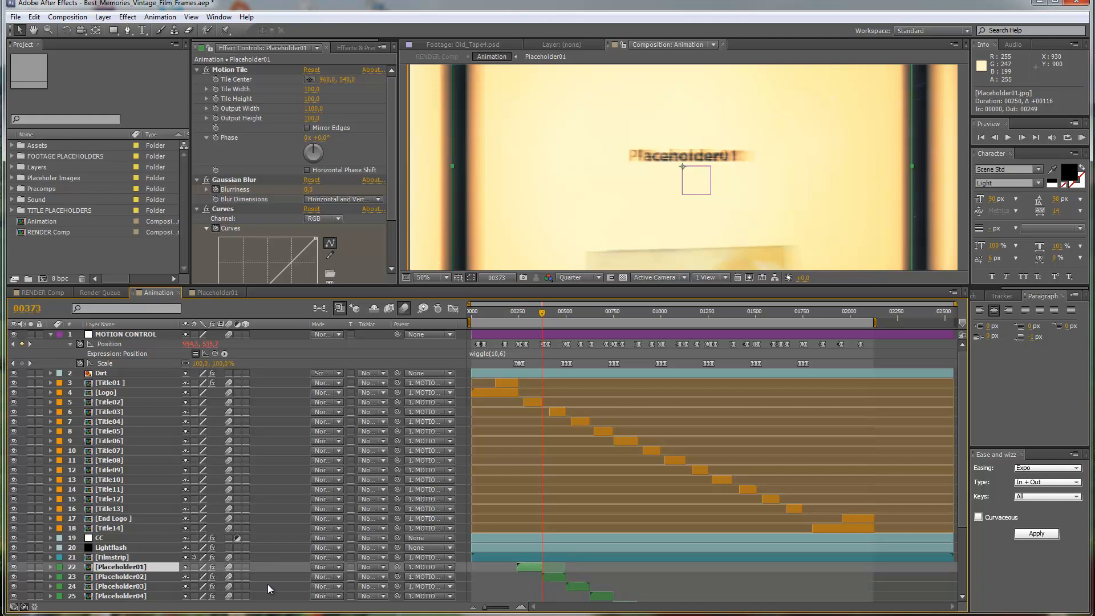
pyautogui.click(129, 579)
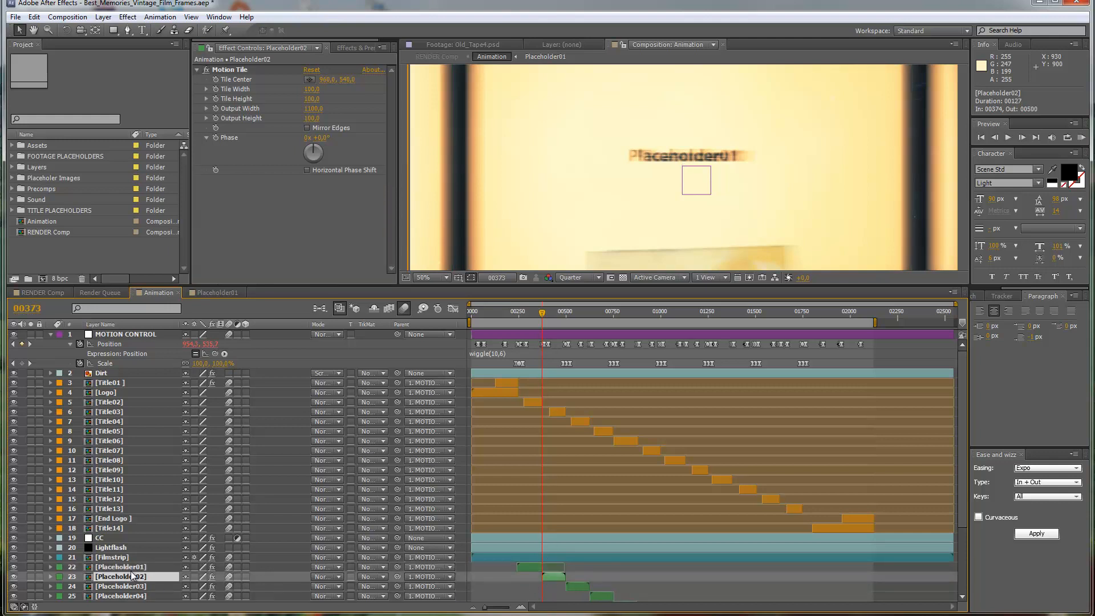
pyautogui.click(132, 568)
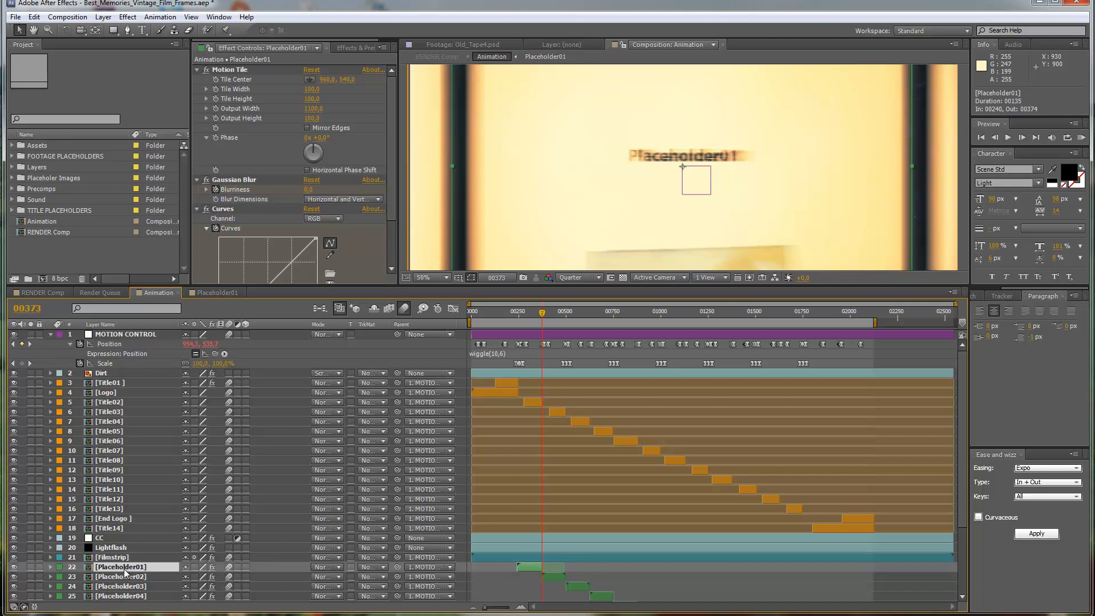
# Step: Step between frames 374 and 375 to examine closely where the Placeholder01 and Placeholder02 layers overlap
pyautogui.press('pagedown')
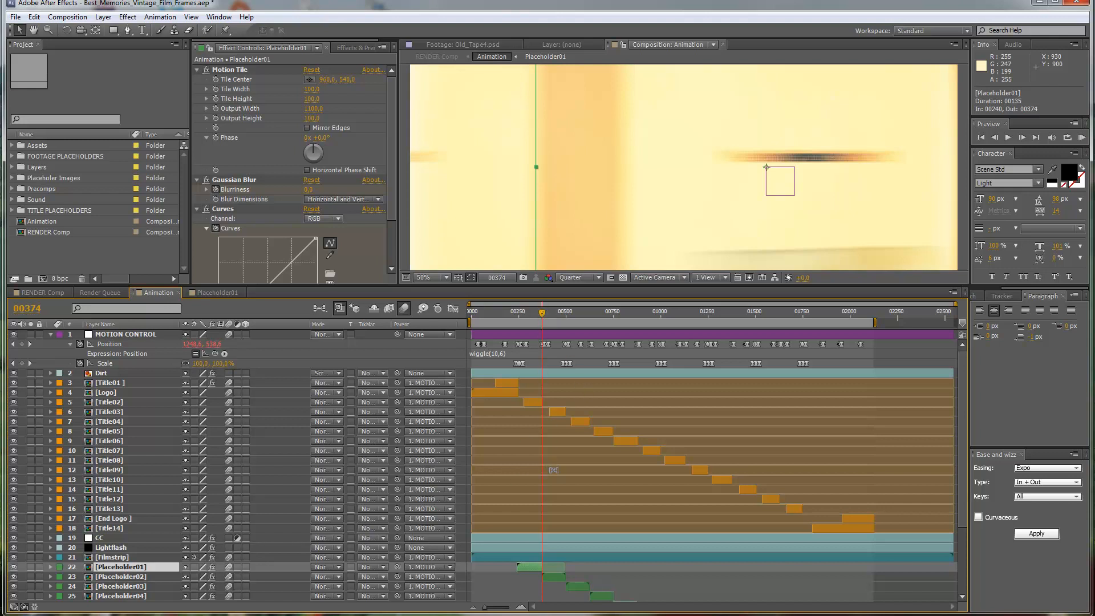
pyautogui.scroll(8, 560, 503)
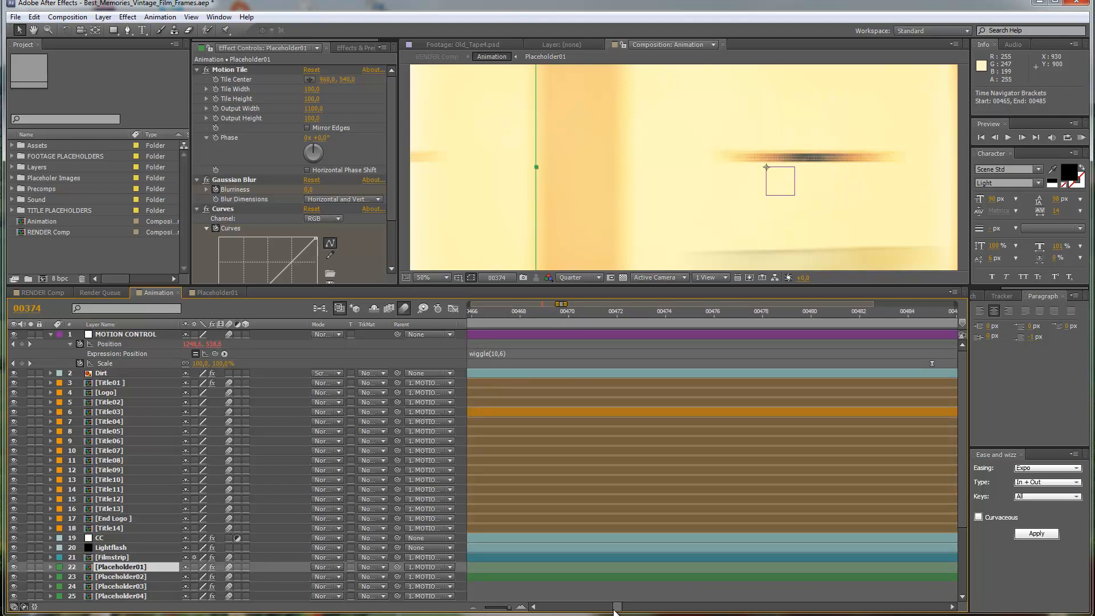
pyautogui.moveTo(616, 608); pyautogui.dragTo(601, 609)
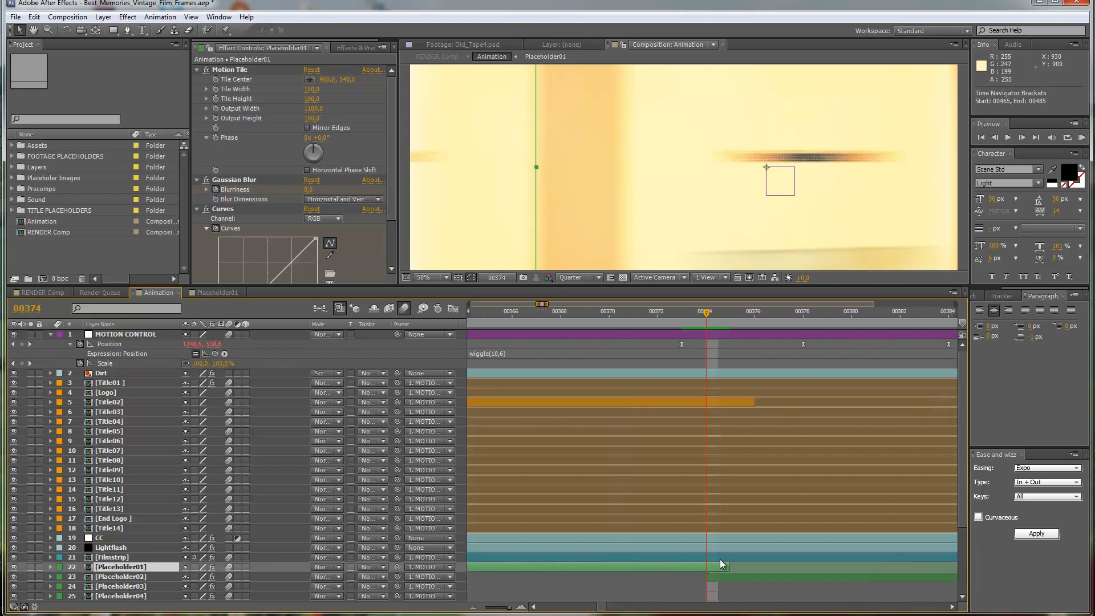
pyautogui.press('pagedown')
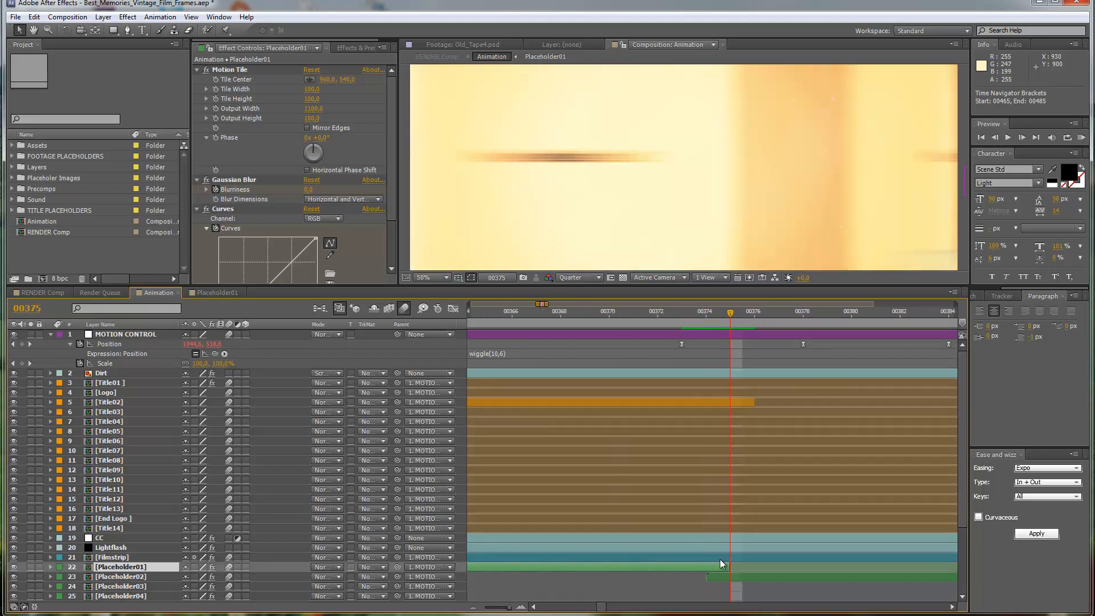
pyautogui.press('pageup')
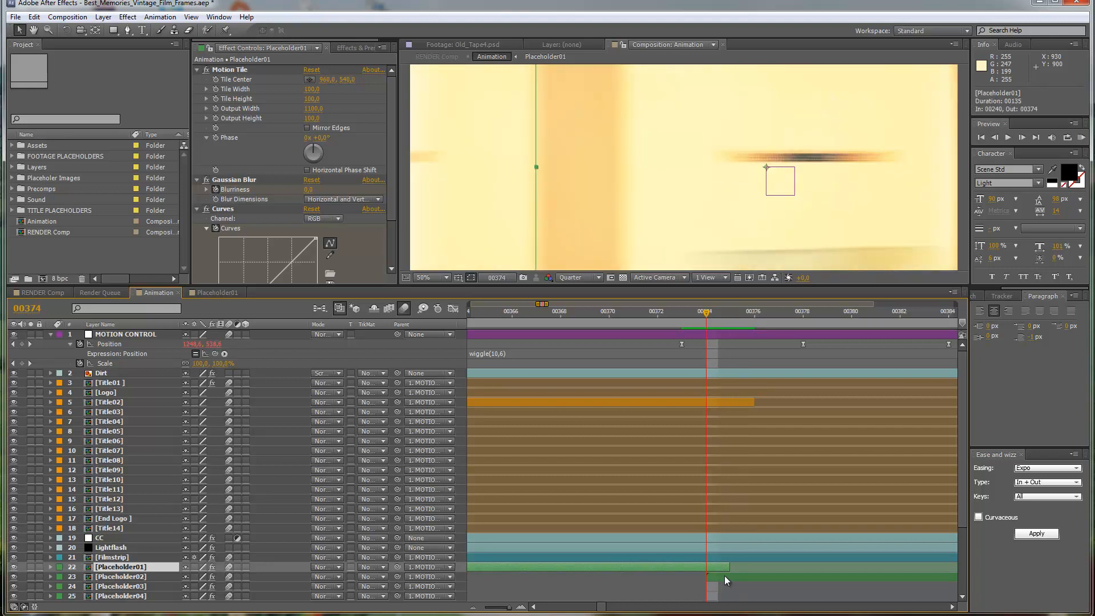
# Step: Examine the Placeholder01 to Placeholder02 transition between frames 372 and 375, comparing the layers' overlap with the MOTION CONTROL position keyframe
pyautogui.click(724, 577)
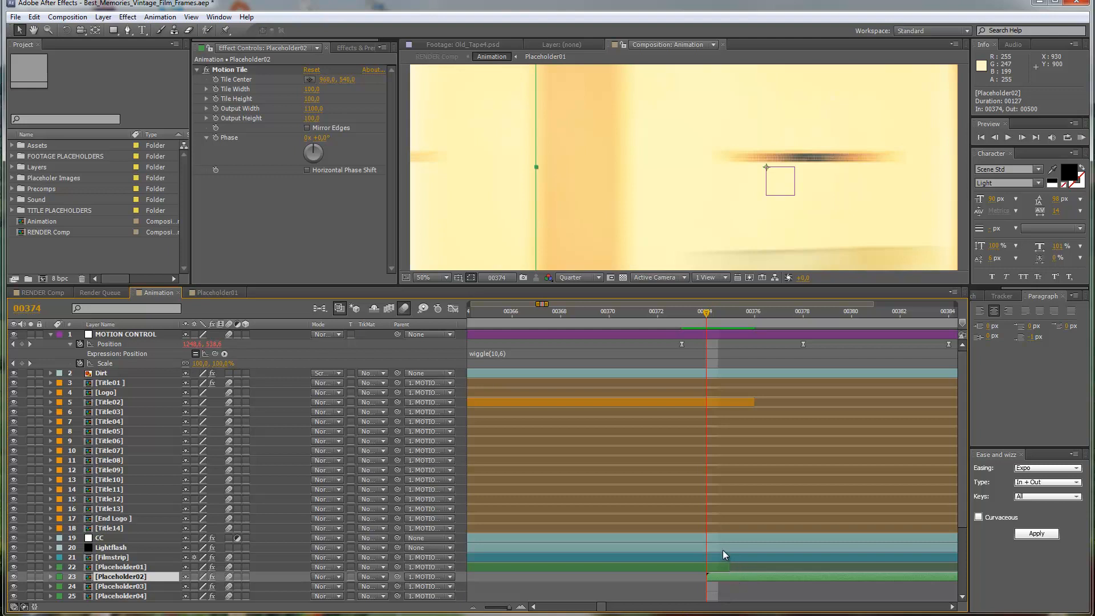
pyautogui.press('-')
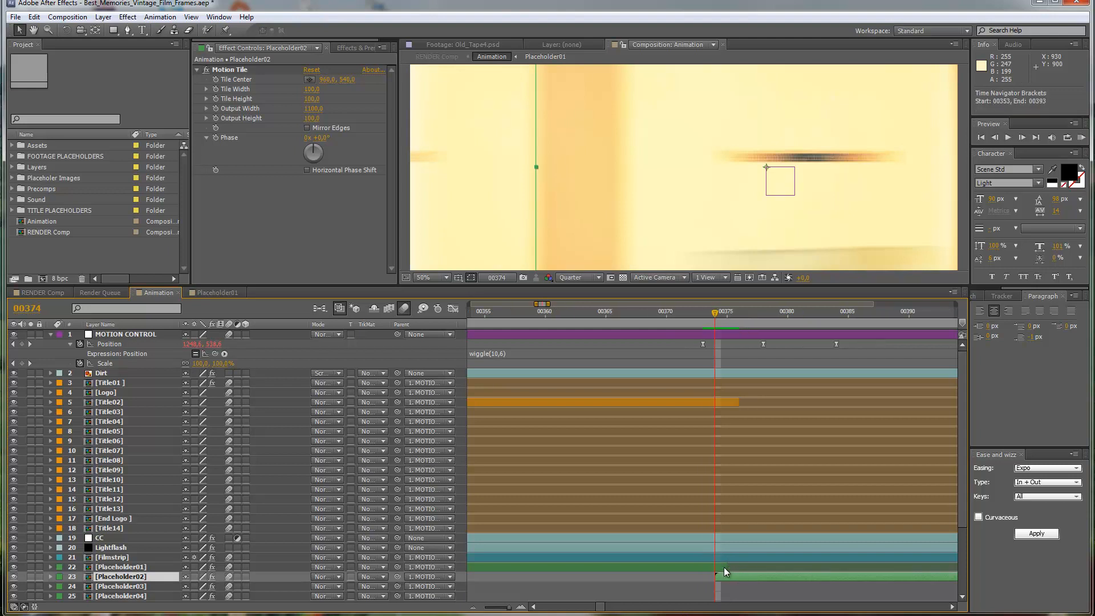
pyautogui.click(698, 568)
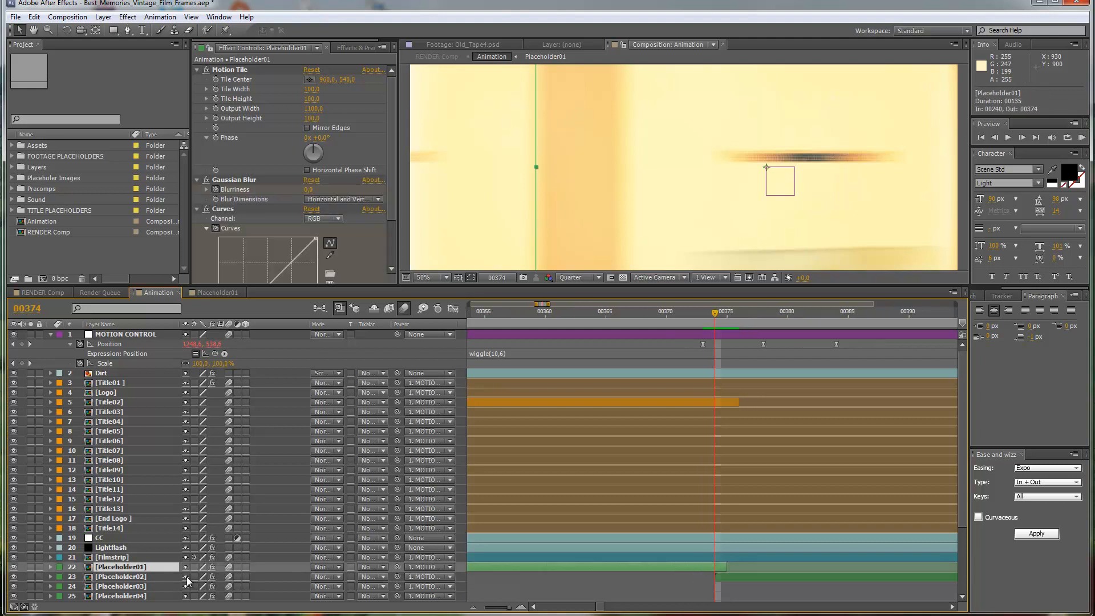
pyautogui.click(140, 577)
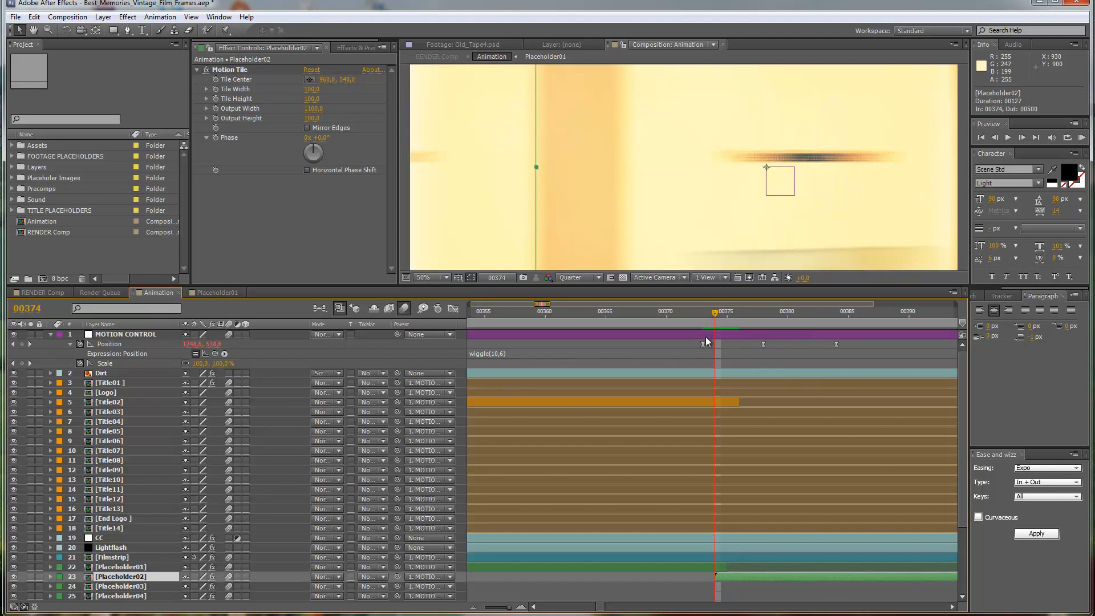
pyautogui.moveTo(717, 309); pyautogui.dragTo(704, 310)
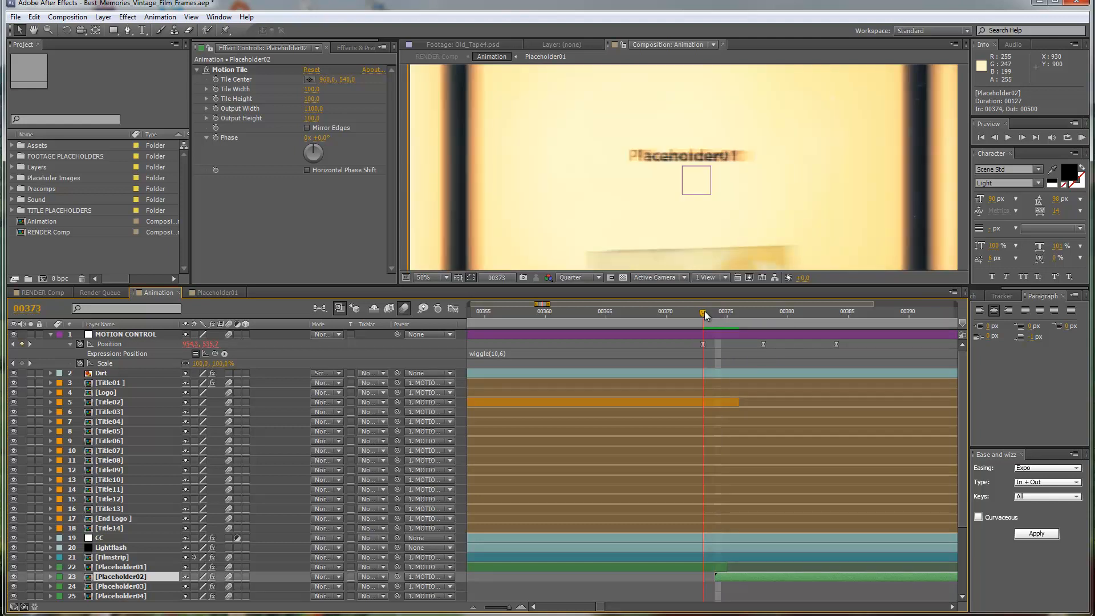
pyautogui.click(696, 310)
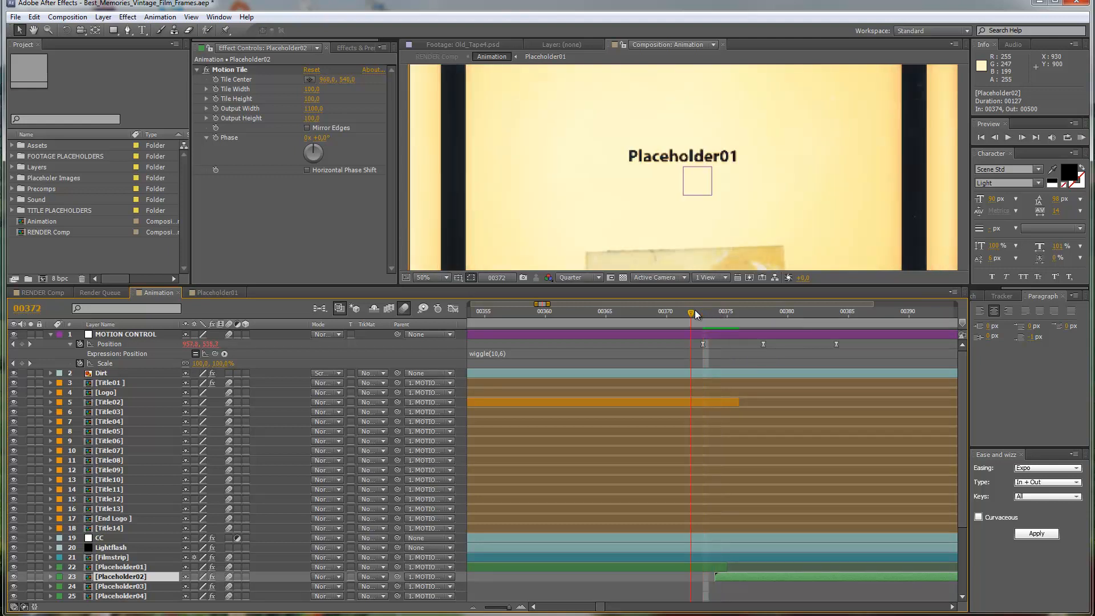
pyautogui.moveTo(693, 311); pyautogui.dragTo(727, 317)
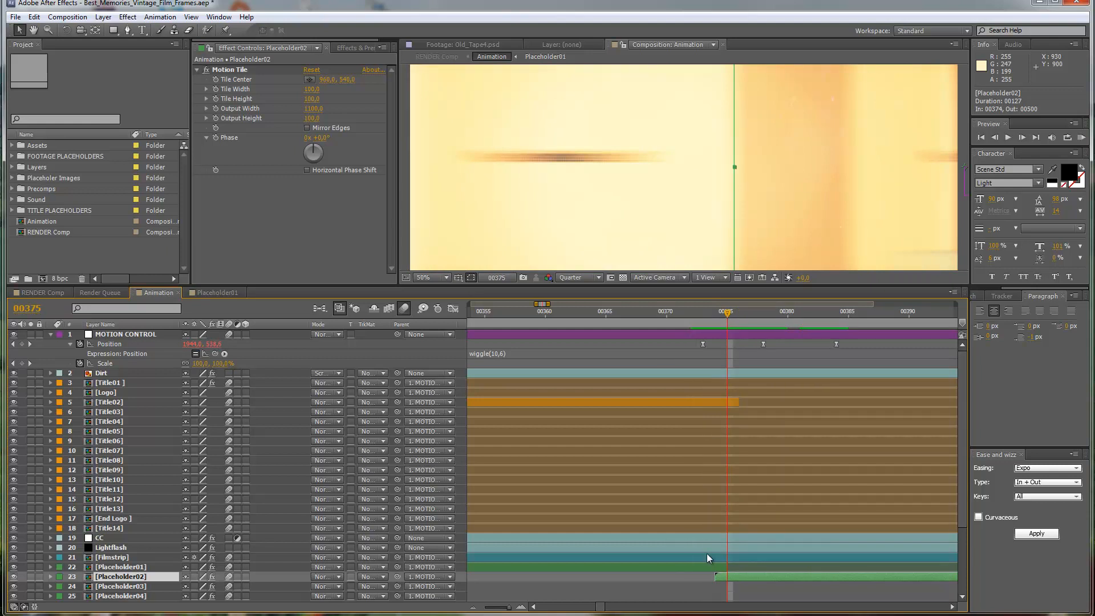
pyautogui.click(703, 567)
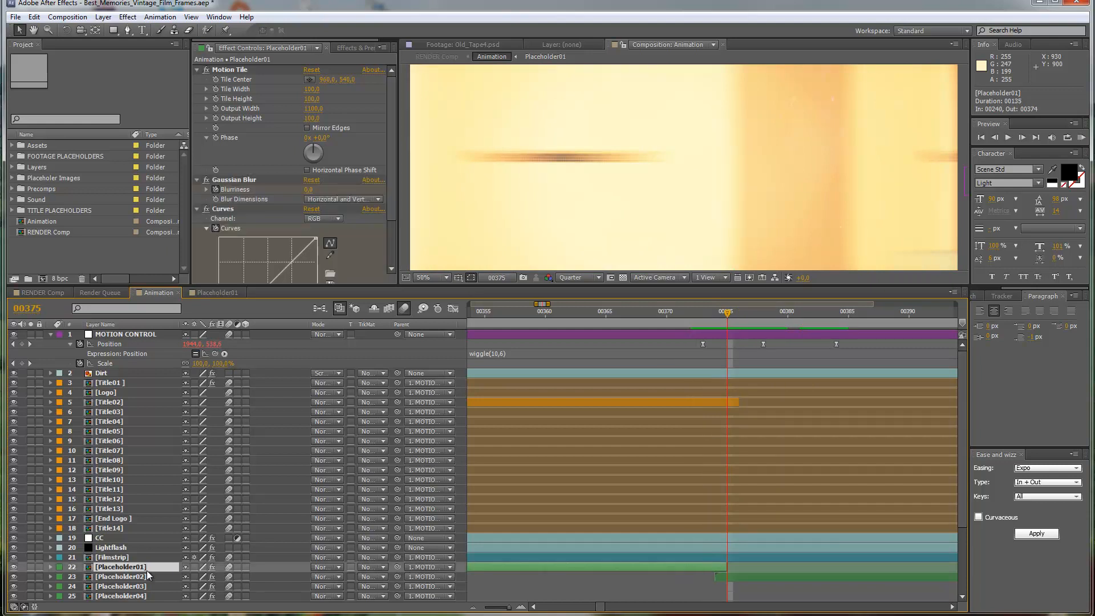
pyautogui.press('pageup')
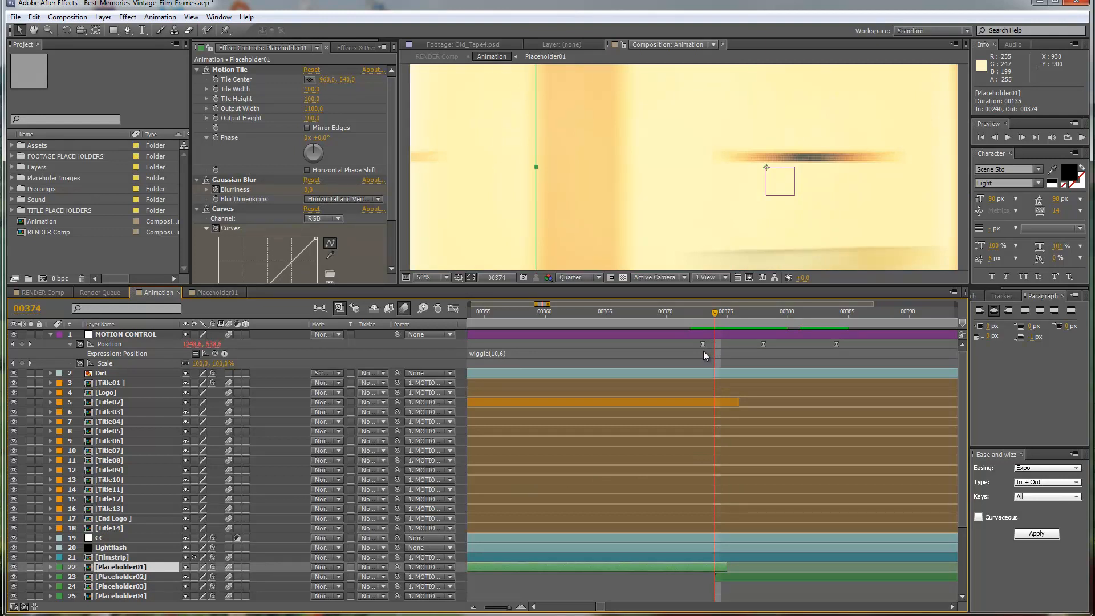
pyautogui.press('pageup')
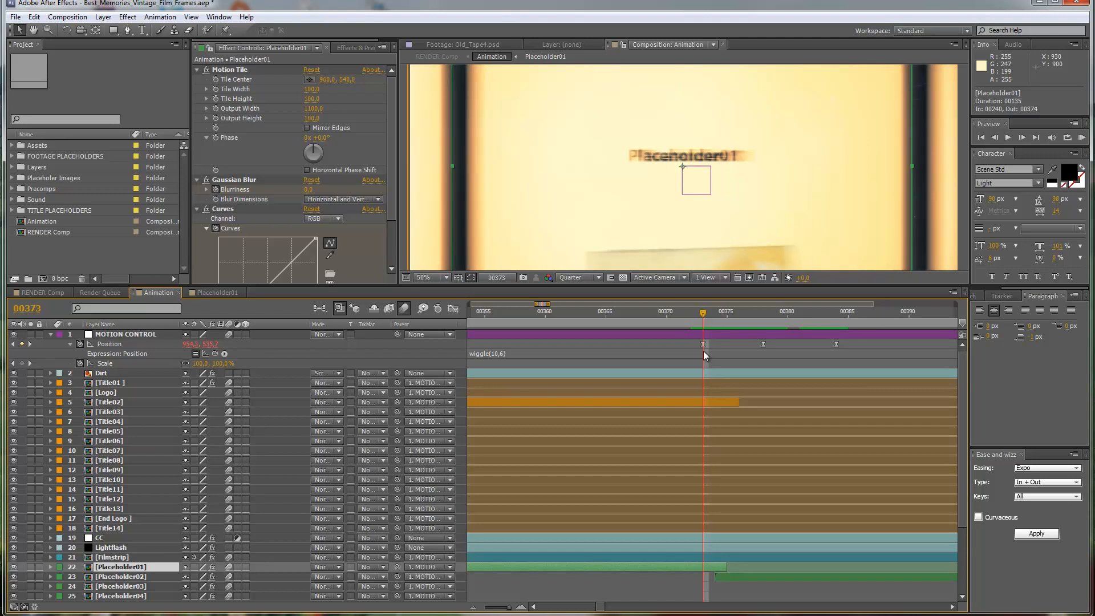
pyautogui.press('pagedown')
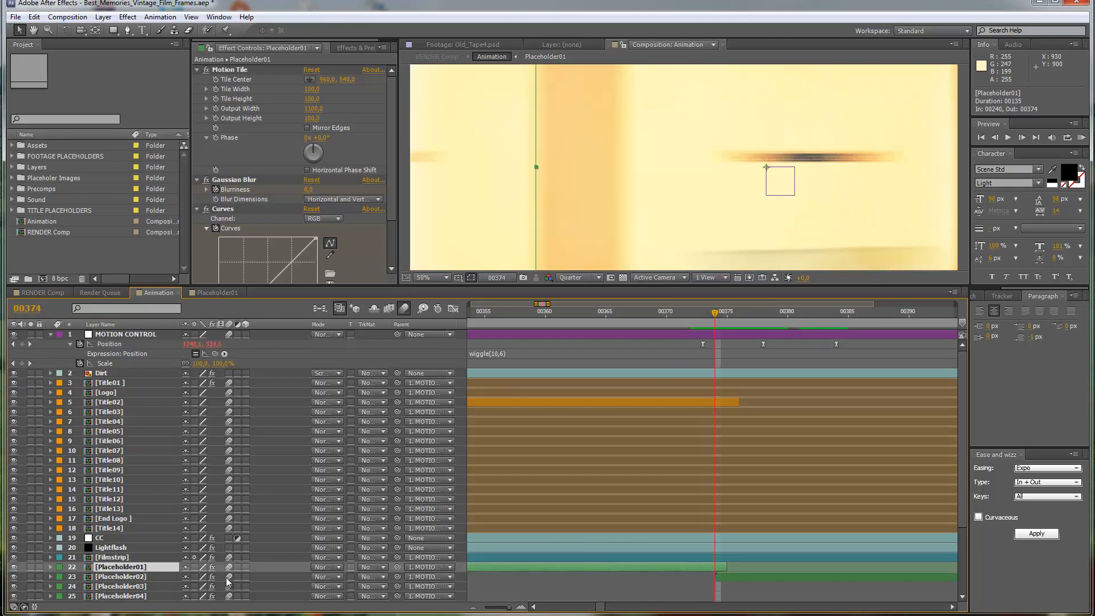
pyautogui.click(727, 579)
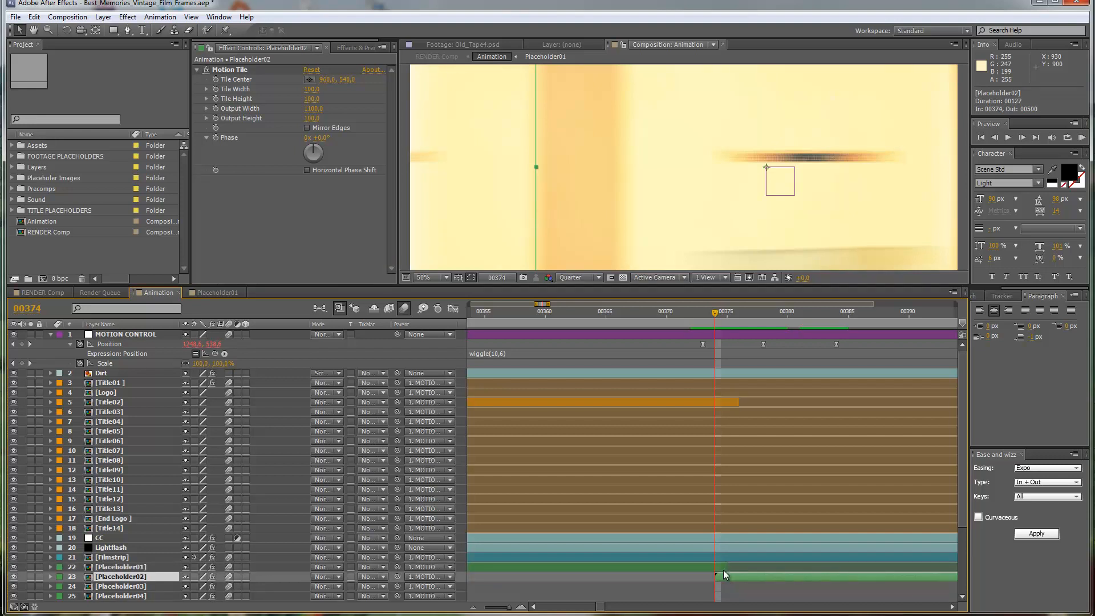
# Step: Extend the end of the Placeholder01 layer to its full length at frame 489 and move the current time to that out point
pyautogui.scroll(2, 723, 575)
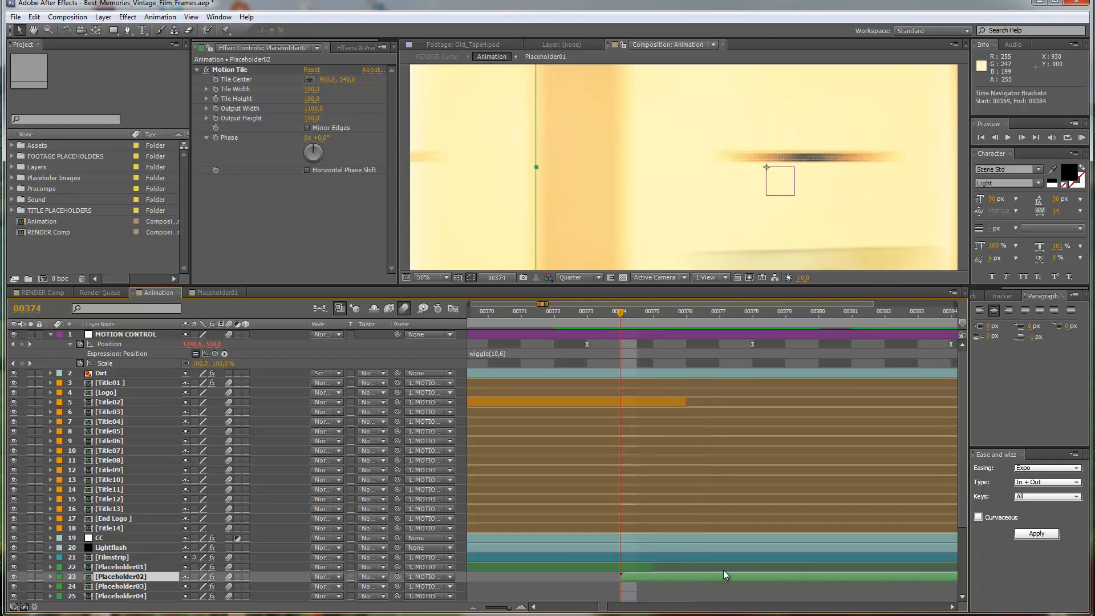
pyautogui.scroll(-5, 615, 549)
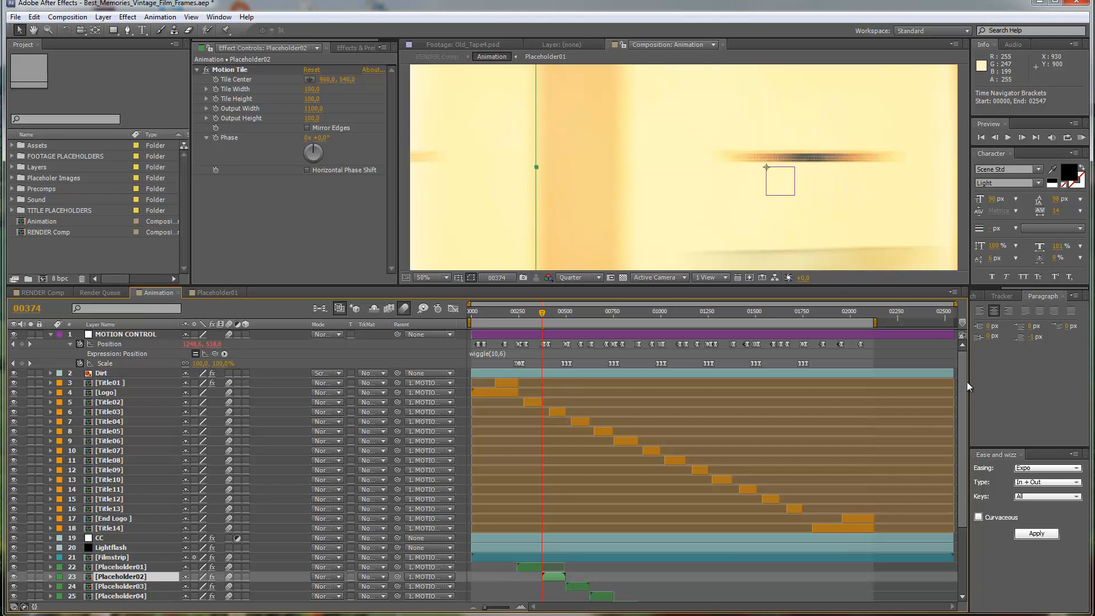
pyautogui.moveTo(962, 378); pyautogui.dragTo(970, 451)
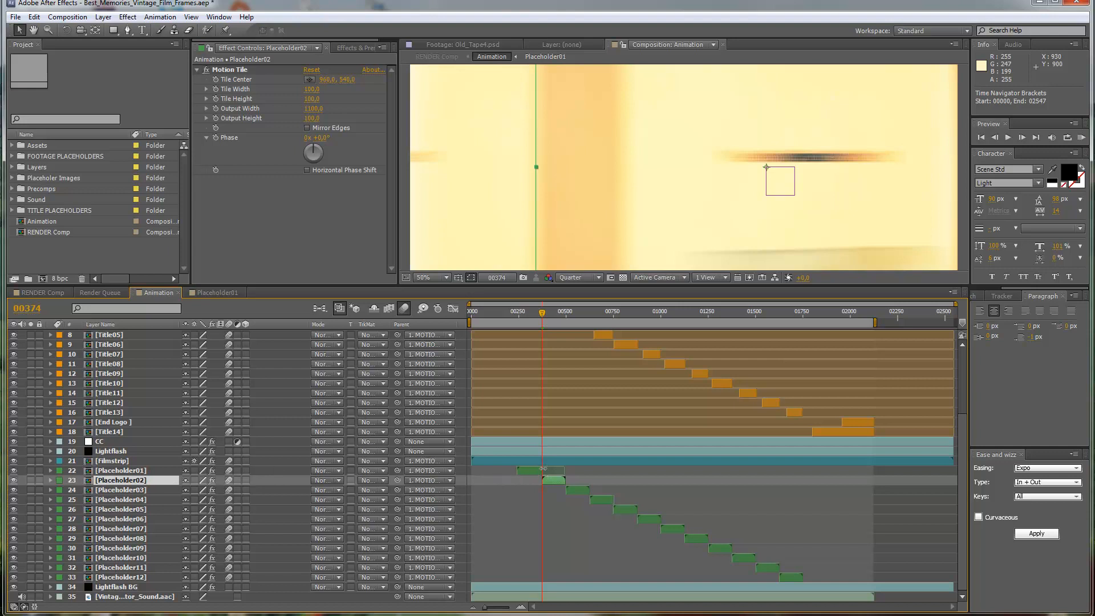
pyautogui.moveTo(543, 468); pyautogui.dragTo(566, 469)
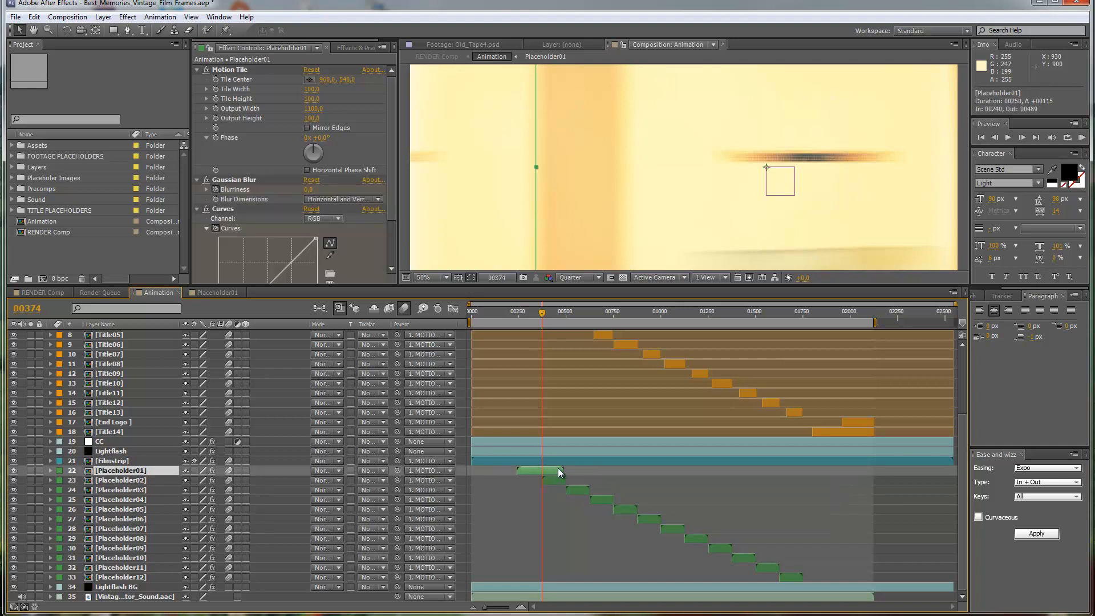
pyautogui.moveTo(559, 468); pyautogui.dragTo(559, 468)
pyautogui.press('o')
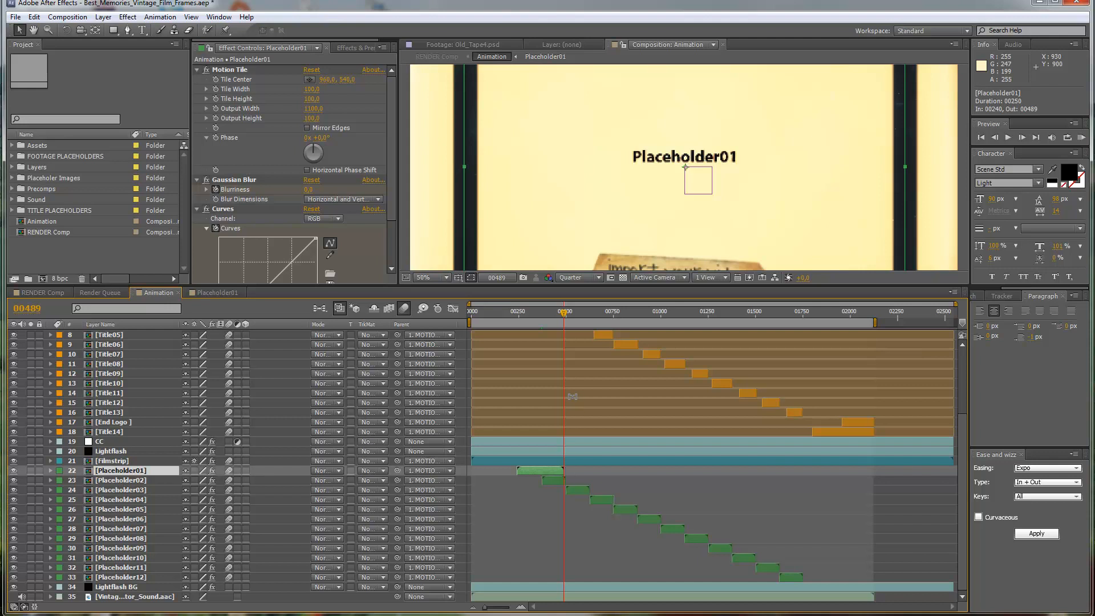
# Step: Shift Placeholder02 through Placeholder12, Title03 through Title14 and End Logo together 115 frames later, so that Placeholder02 starts at frame 489
pyautogui.click(559, 480)
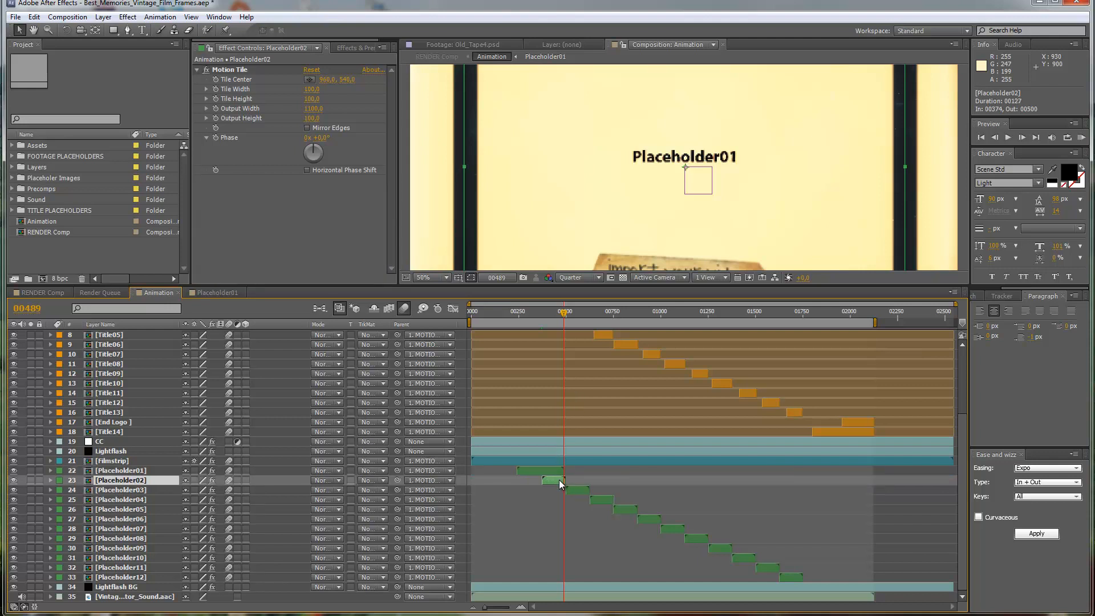
pyautogui.keyDown('shift'); pyautogui.click(142, 578); pyautogui.keyUp('shift')
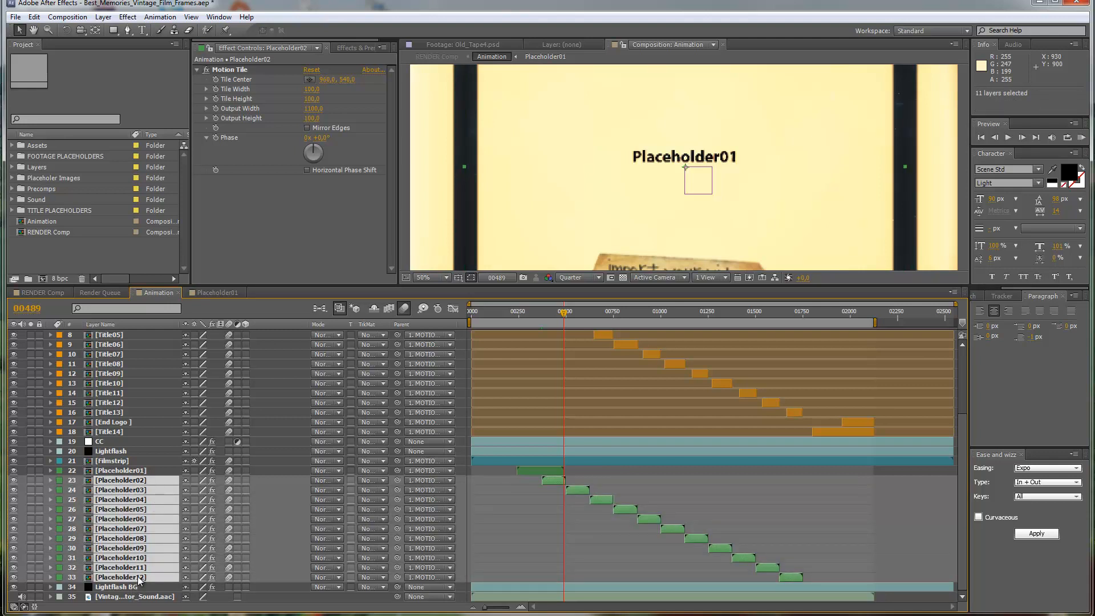
pyautogui.scroll(5, 557, 521)
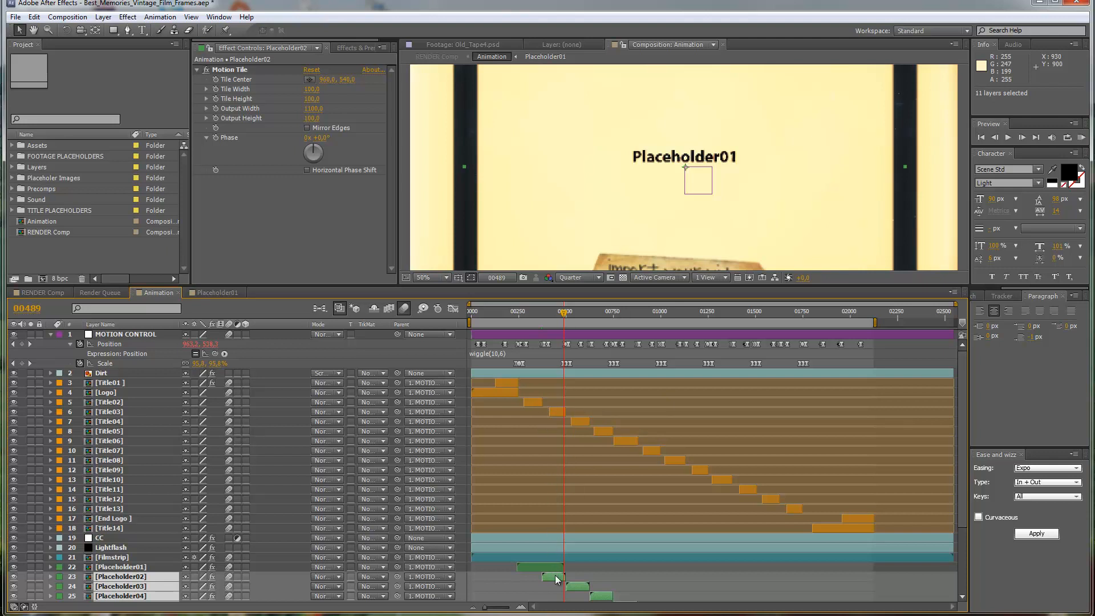
pyautogui.keyDown('ctrl'); pyautogui.click(560, 412); pyautogui.keyUp('ctrl')
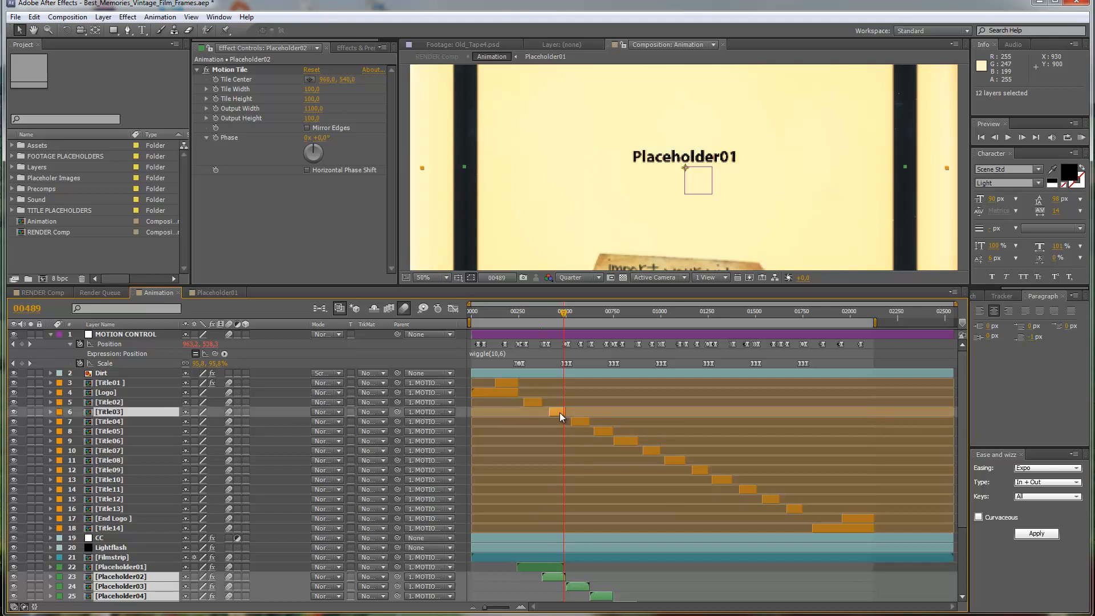
pyautogui.keyDown('ctrl'); pyautogui.click(583, 423); pyautogui.keyUp('ctrl')
pyautogui.keyDown('ctrl'); pyautogui.click(603, 431); pyautogui.keyUp('ctrl')
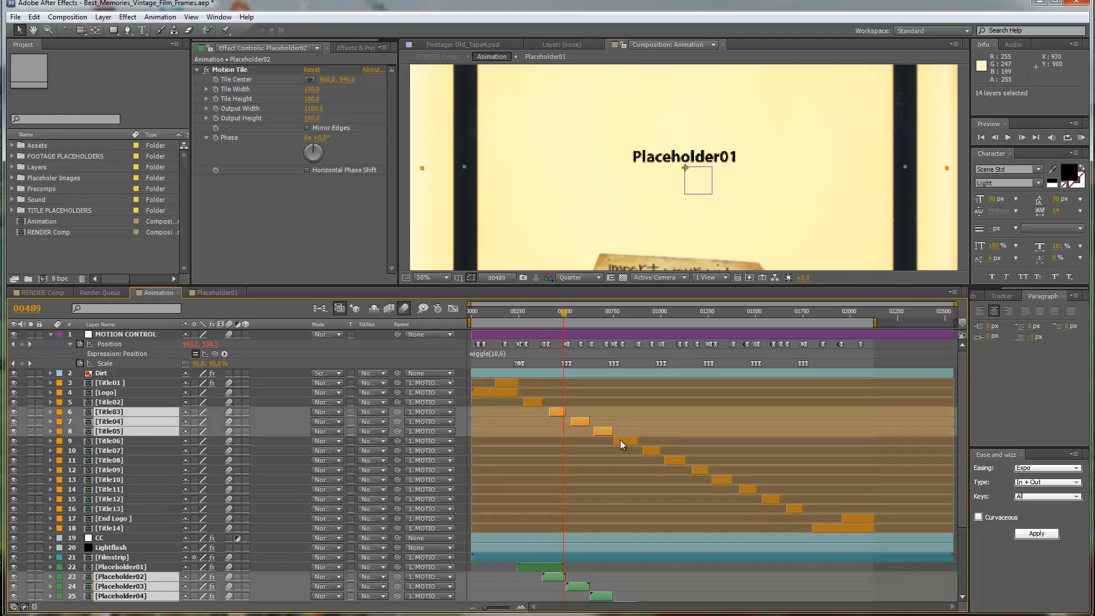
pyautogui.keyDown('ctrl'); pyautogui.click(620, 441); pyautogui.keyUp('ctrl')
pyautogui.keyDown('ctrl'); pyautogui.click(656, 452); pyautogui.keyUp('ctrl')
pyautogui.keyDown('ctrl'); pyautogui.click(679, 461); pyautogui.keyUp('ctrl')
pyautogui.keyDown('ctrl'); pyautogui.click(704, 471); pyautogui.keyUp('ctrl')
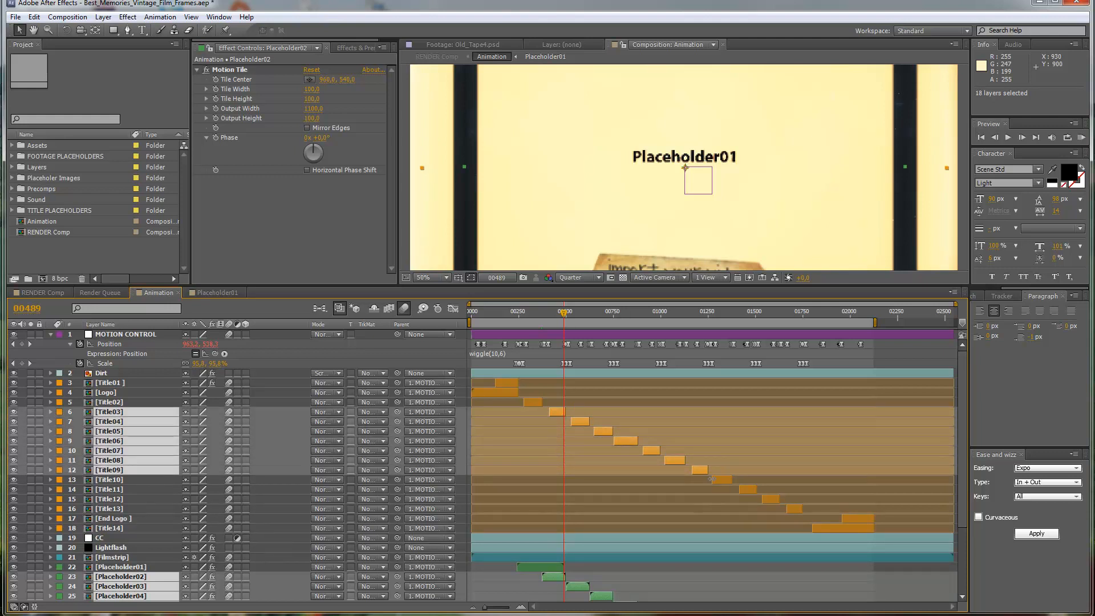
pyautogui.keyDown('ctrl'); pyautogui.click(719, 480); pyautogui.keyUp('ctrl')
pyautogui.keyDown('ctrl'); pyautogui.click(748, 489); pyautogui.keyUp('ctrl')
pyautogui.keyDown('ctrl'); pyautogui.click(771, 499); pyautogui.keyUp('ctrl')
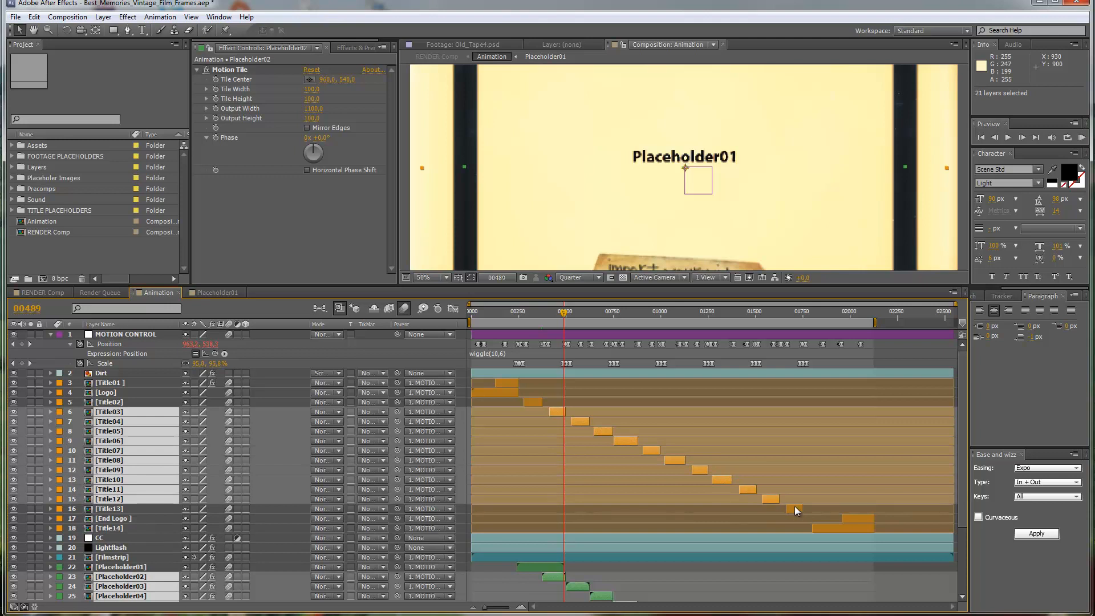
pyautogui.keyDown('ctrl'); pyautogui.click(795, 507); pyautogui.keyUp('ctrl')
pyautogui.keyDown('ctrl'); pyautogui.click(857, 519); pyautogui.keyUp('ctrl')
pyautogui.keyDown('ctrl'); pyautogui.click(857, 526); pyautogui.keyUp('ctrl')
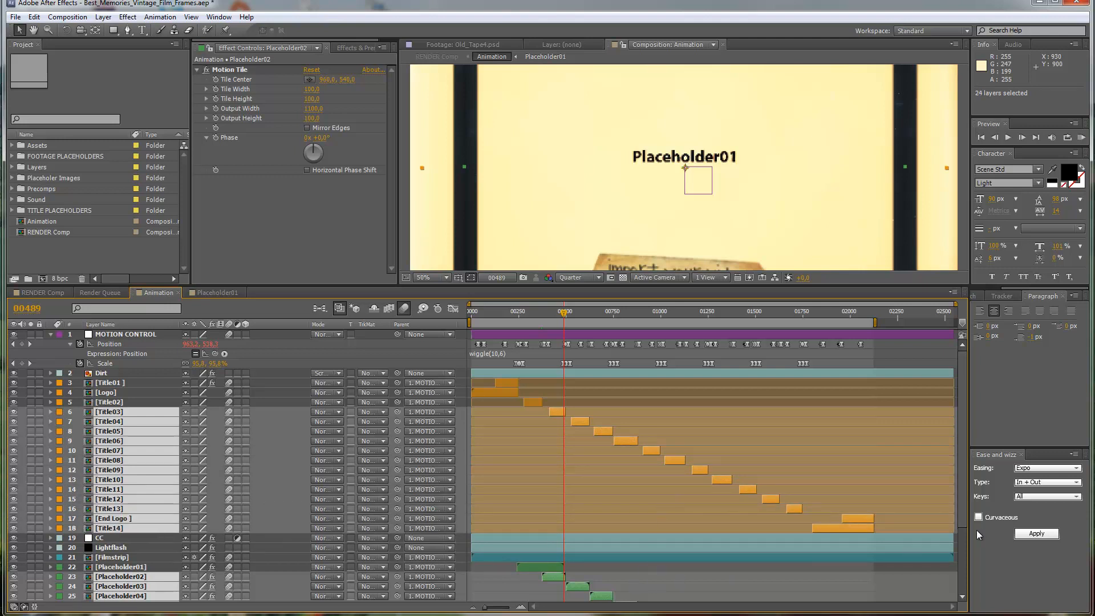
pyautogui.moveTo(963, 504); pyautogui.dragTo(971, 563)
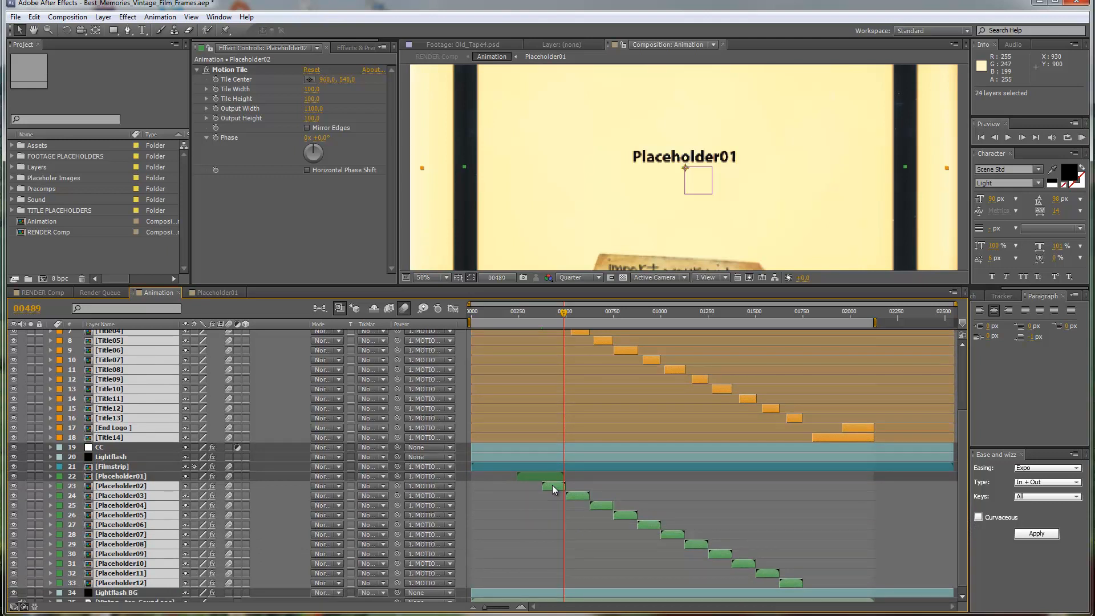
pyautogui.moveTo(552, 489); pyautogui.dragTo(574, 489)
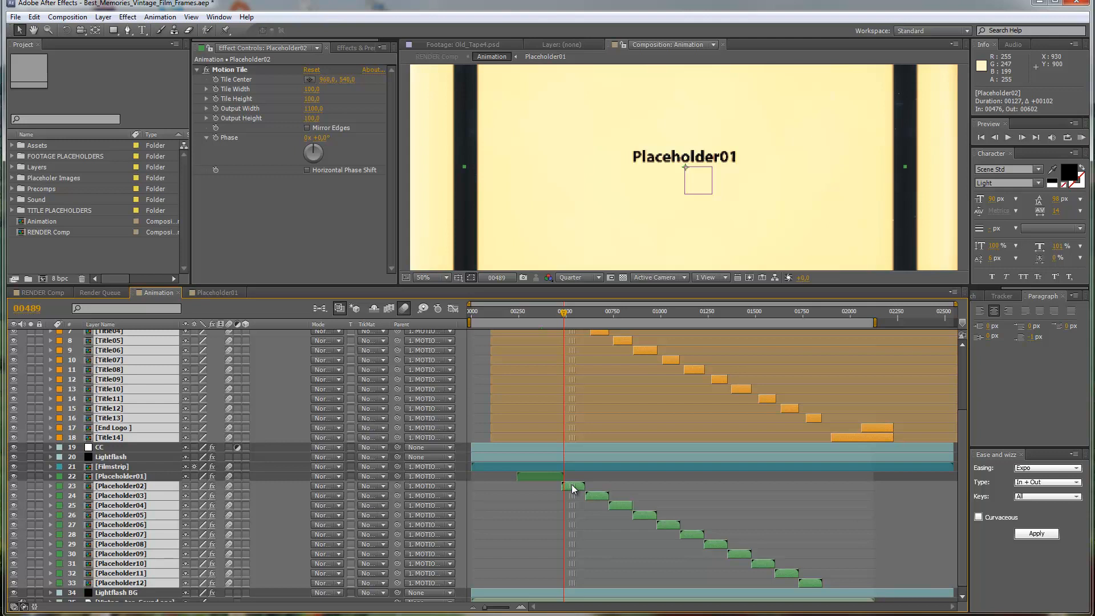
pyautogui.moveTo(574, 489); pyautogui.dragTo(574, 488)
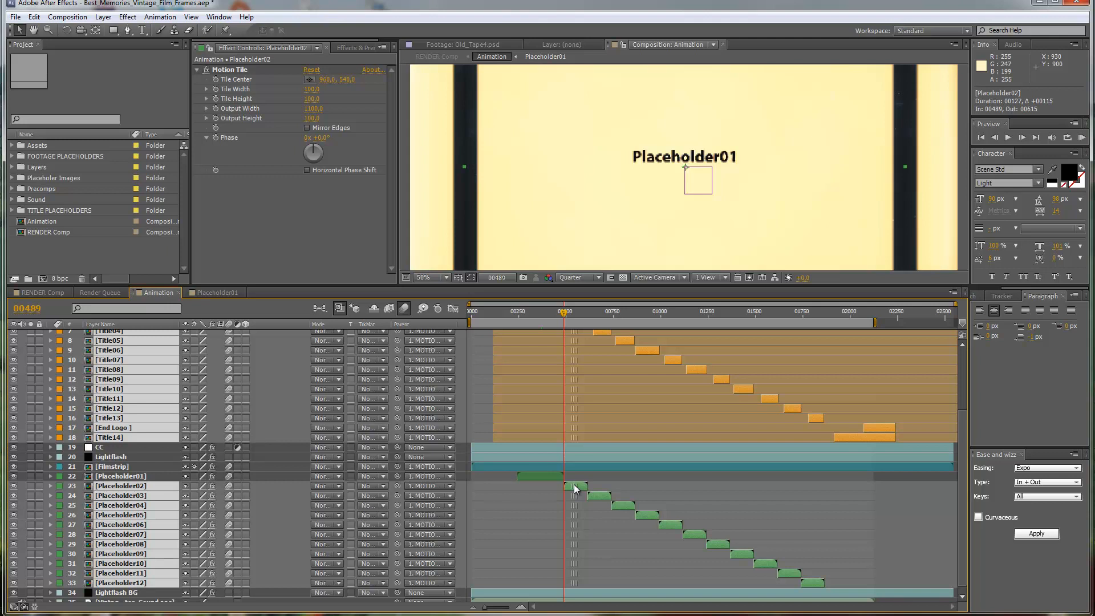
# Step: Inspect the one-frame overlap of Placeholder01 and Placeholder02 at frame 489 against the nearby MOTION CONTROL keyframes
pyautogui.scroll(4, 565, 483)
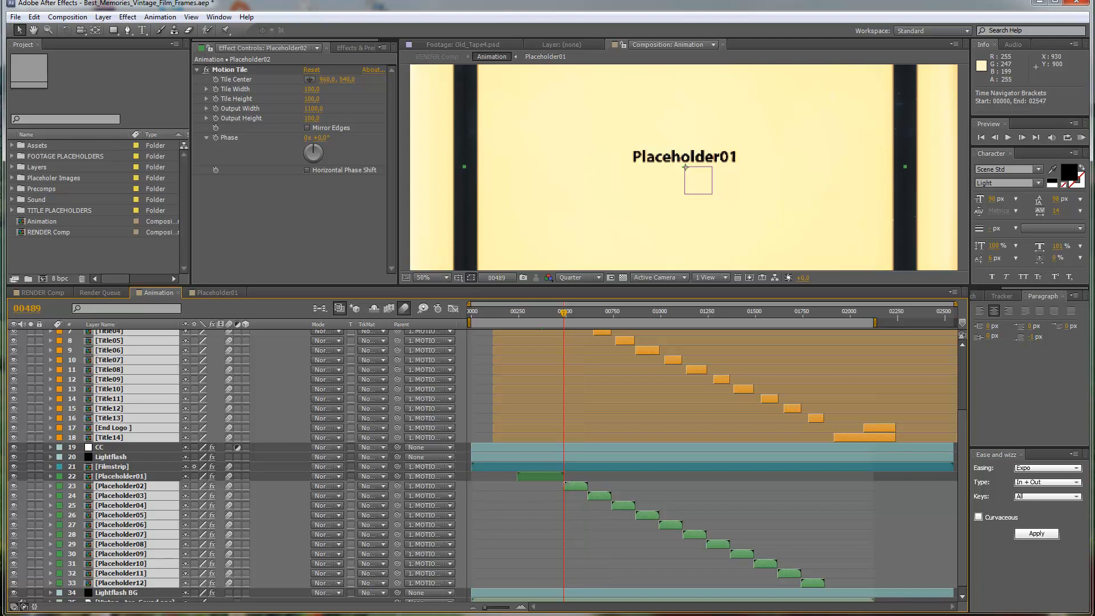
pyautogui.scroll(3, 566, 484)
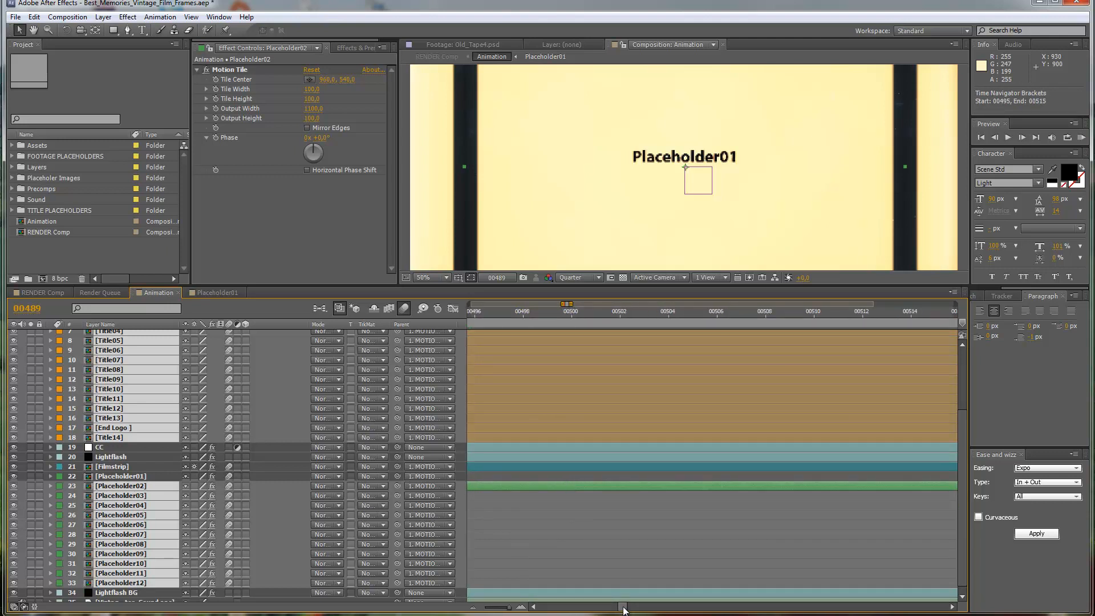
pyautogui.moveTo(624, 608)
pyautogui.mouseDown()
pyautogui.moveTo(569, 607)
pyautogui.moveTo(631, 604)
pyautogui.moveTo(622, 603)
pyautogui.mouseUp()
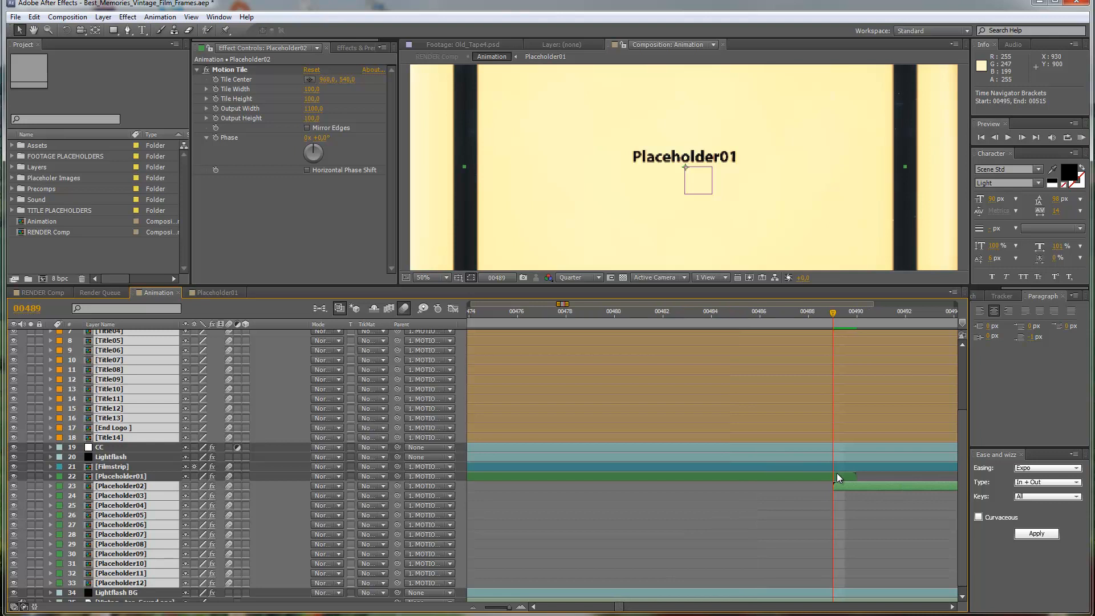
pyautogui.press('pagedown')
pyautogui.press('pageup')
pyautogui.click(836, 473)
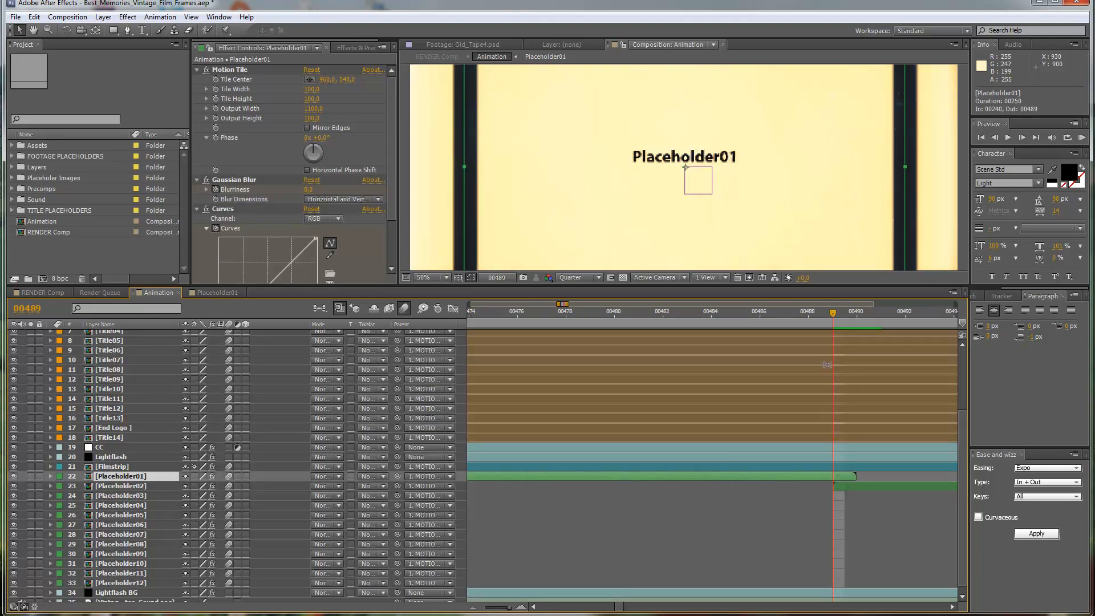
pyautogui.moveTo(963, 501); pyautogui.dragTo(963, 415)
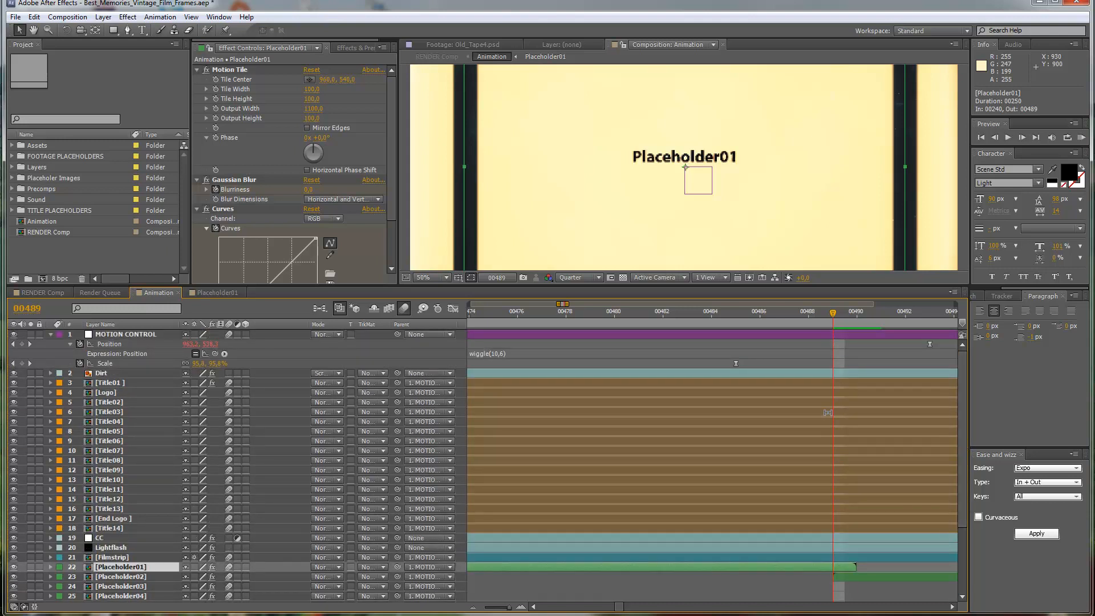
pyautogui.press('=')
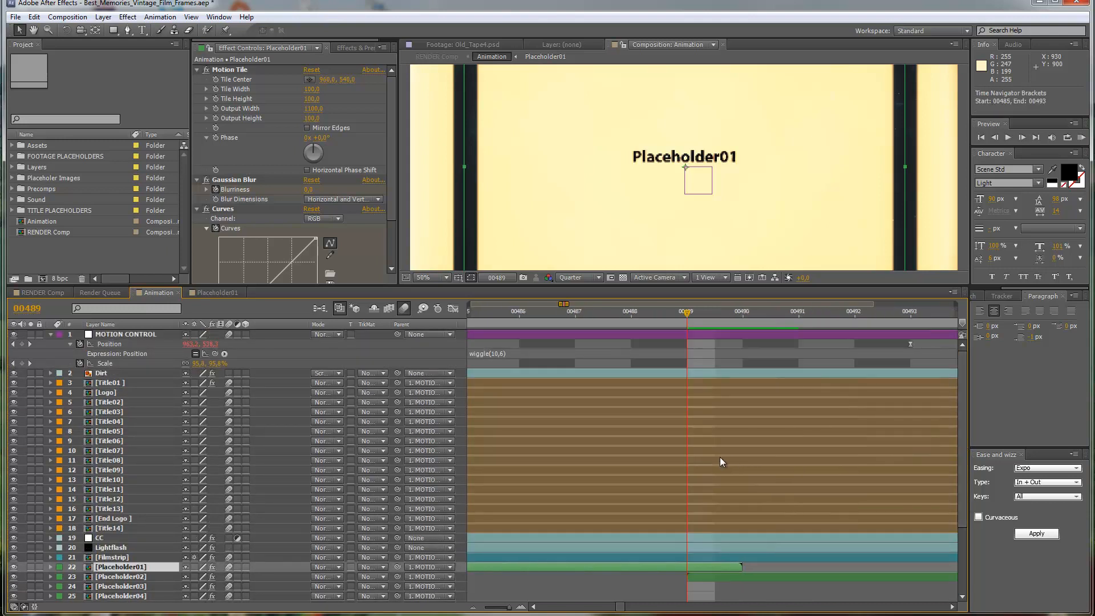
pyautogui.press('-')
pyautogui.press('-')
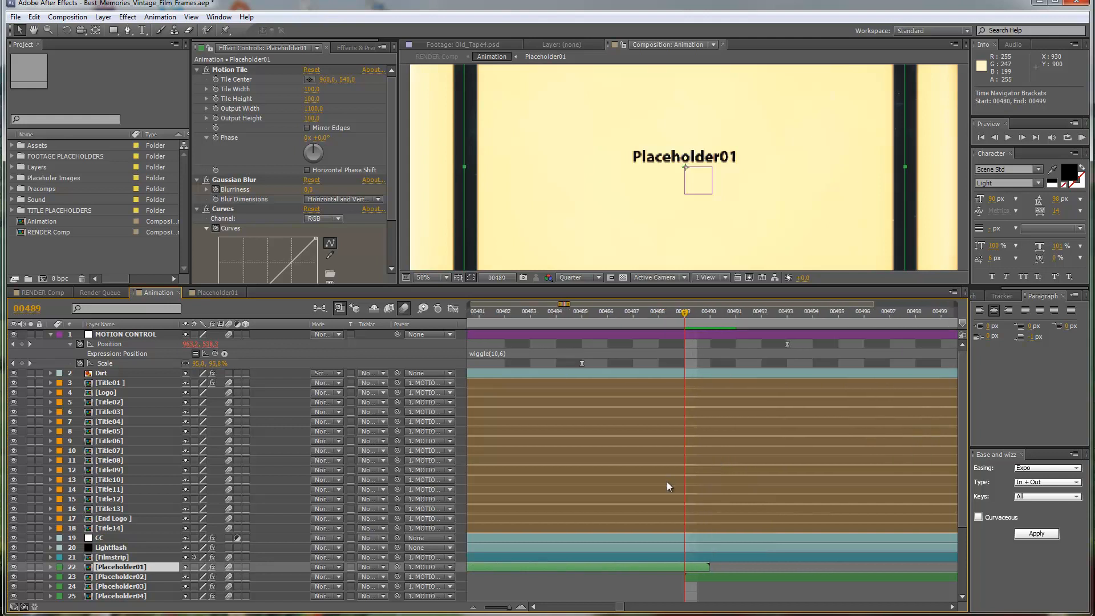
# Step: Compare the old transition around frame 374 with Placeholder01's new out point and move the current time to frame 488
pyautogui.press(';')
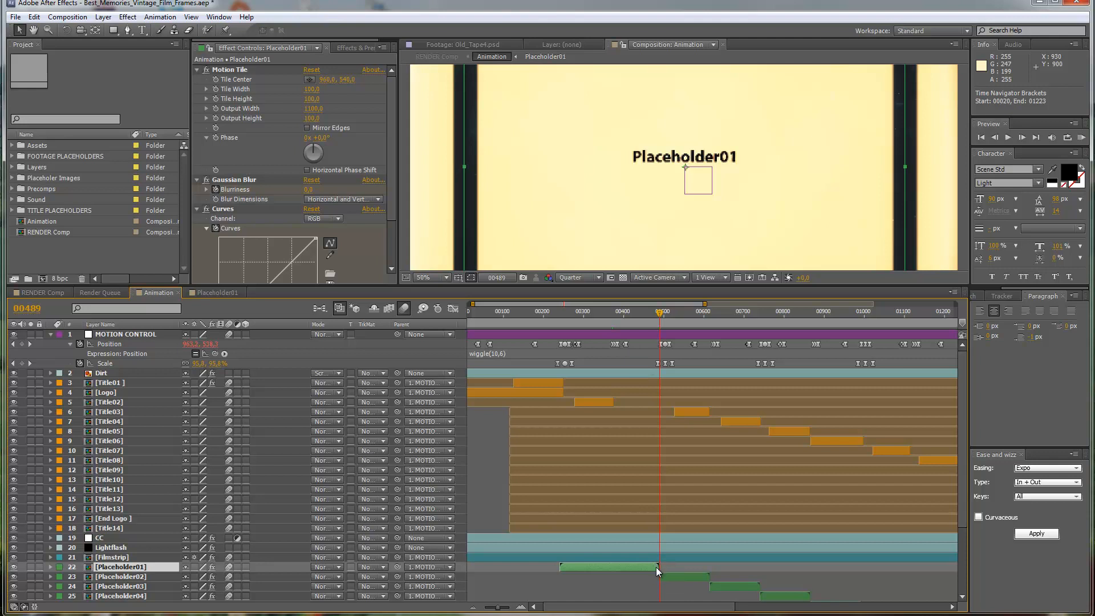
pyautogui.click(615, 313)
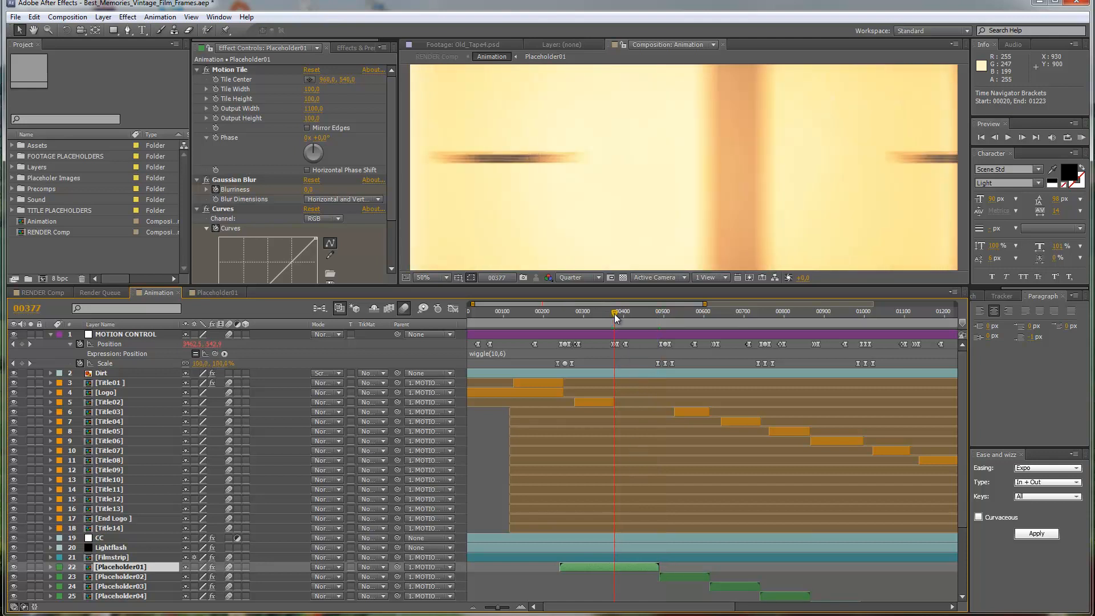
pyautogui.moveTo(614, 313)
pyautogui.mouseDown()
pyautogui.moveTo(625, 319)
pyautogui.moveTo(614, 318)
pyautogui.mouseUp()
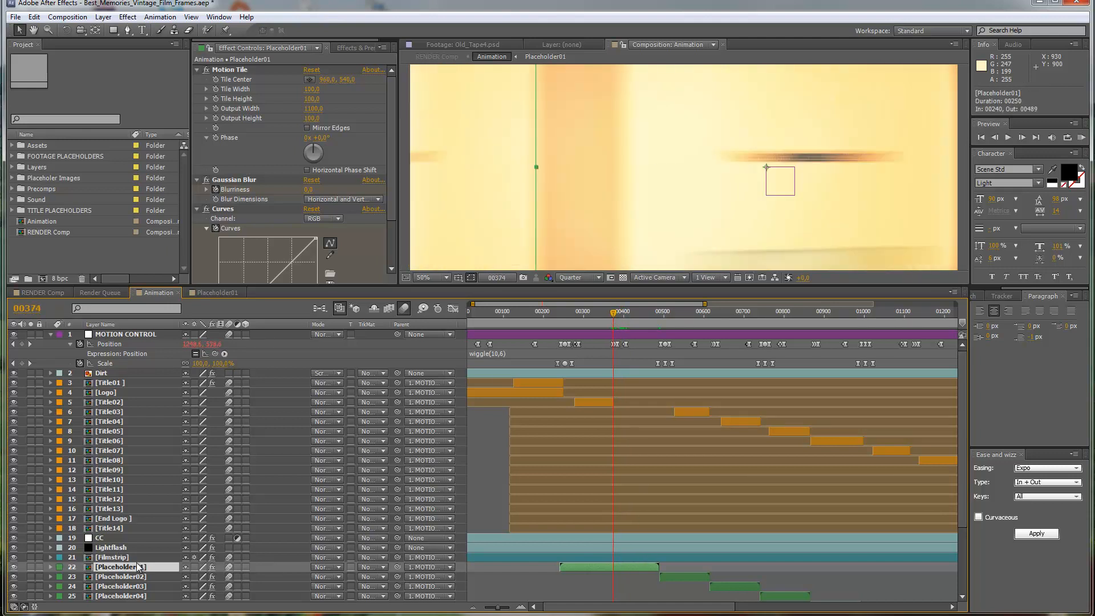
pyautogui.press('o')
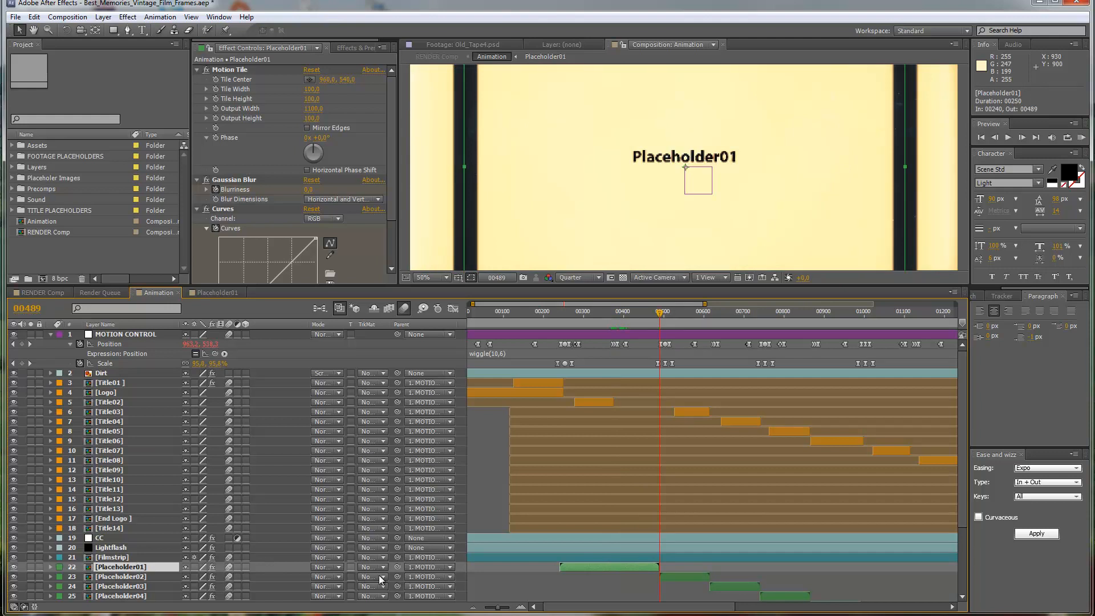
pyautogui.press(';')
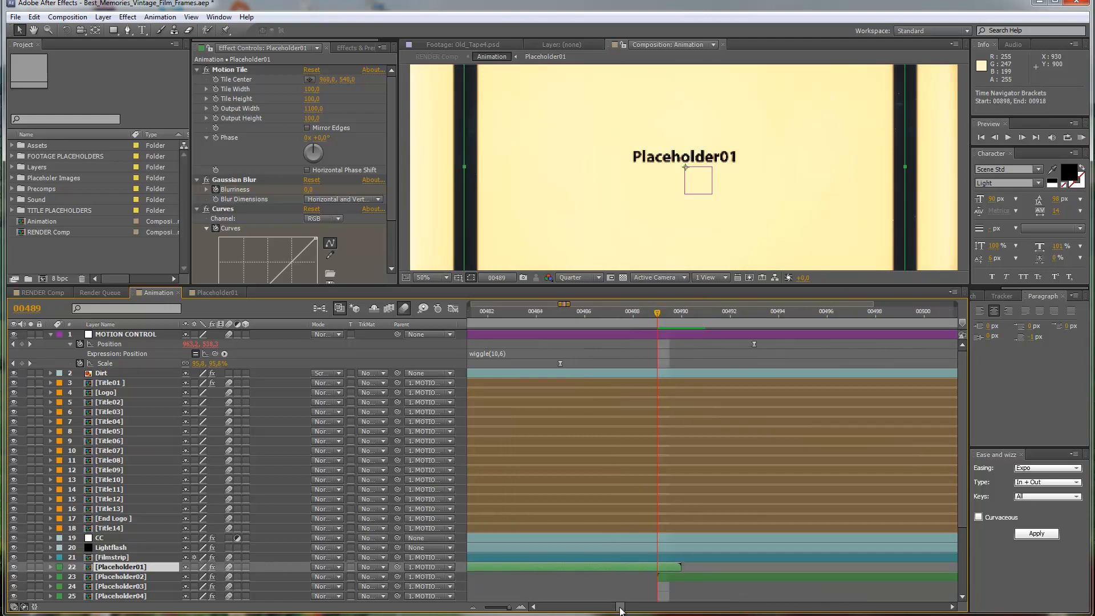
pyautogui.press('pageup')
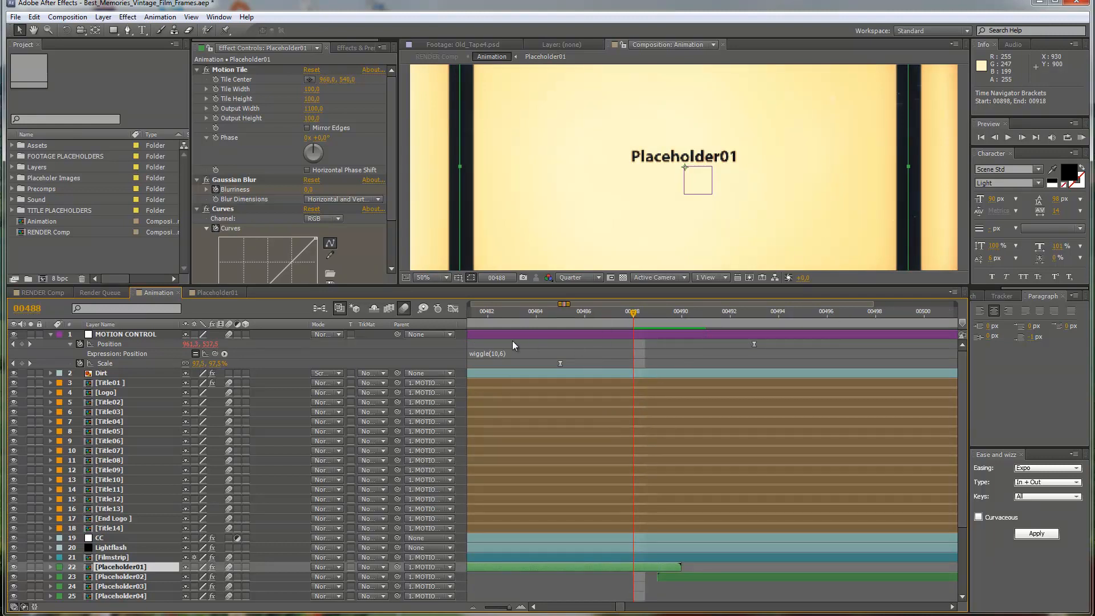
# Step: Cut all MOTION CONTROL position and scale keyframes from frame 373 onward and paste them starting at frame 488
pyautogui.press(';')
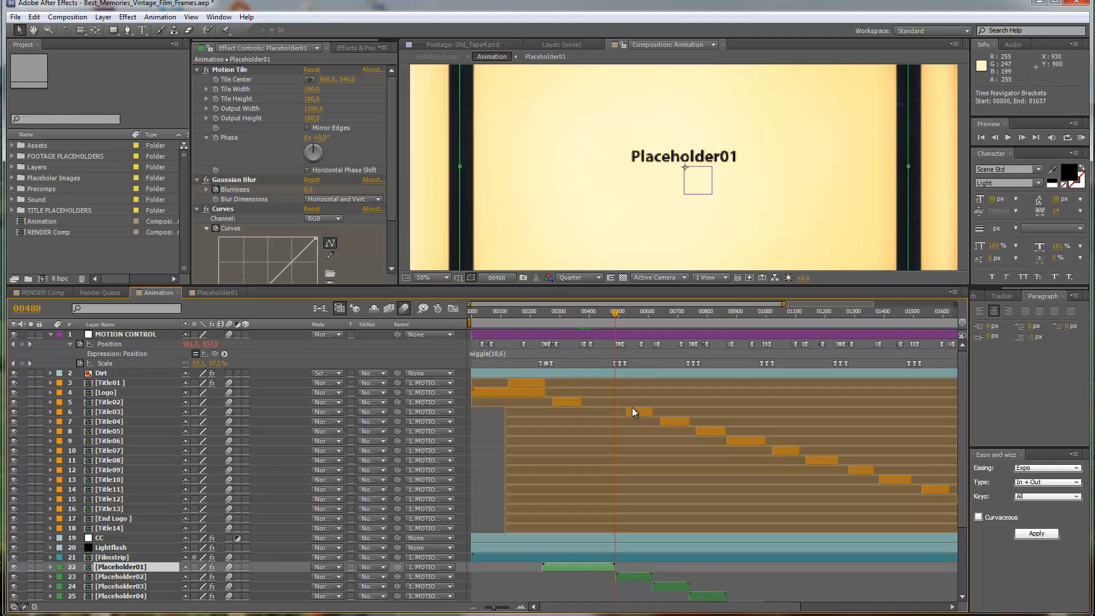
pyautogui.scroll(-2, 632, 408)
pyautogui.scroll(3, 632, 409)
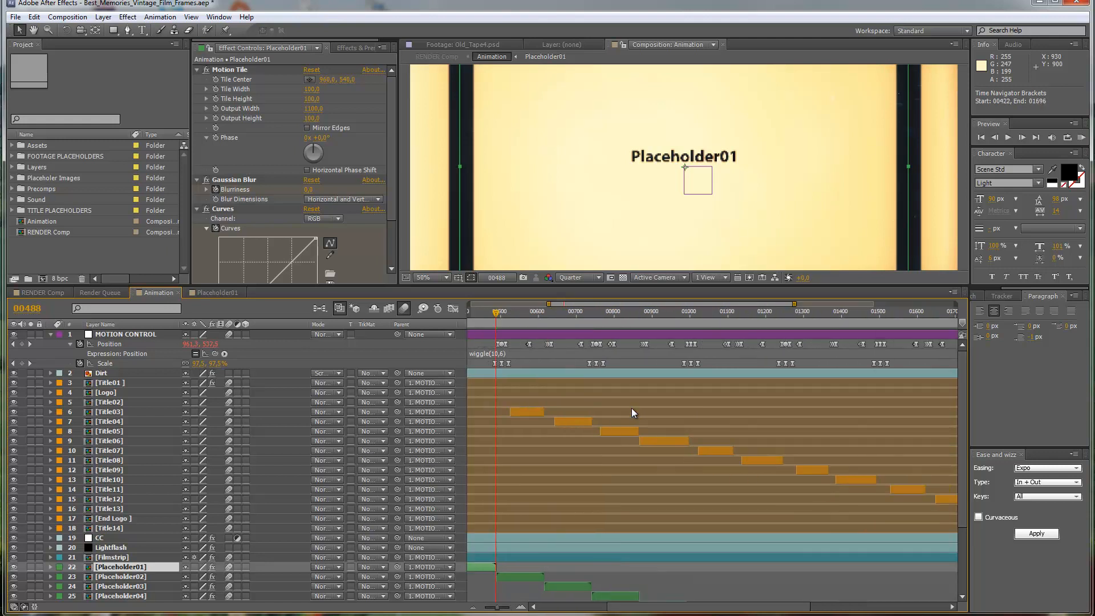
pyautogui.moveTo(631, 609); pyautogui.dragTo(564, 613)
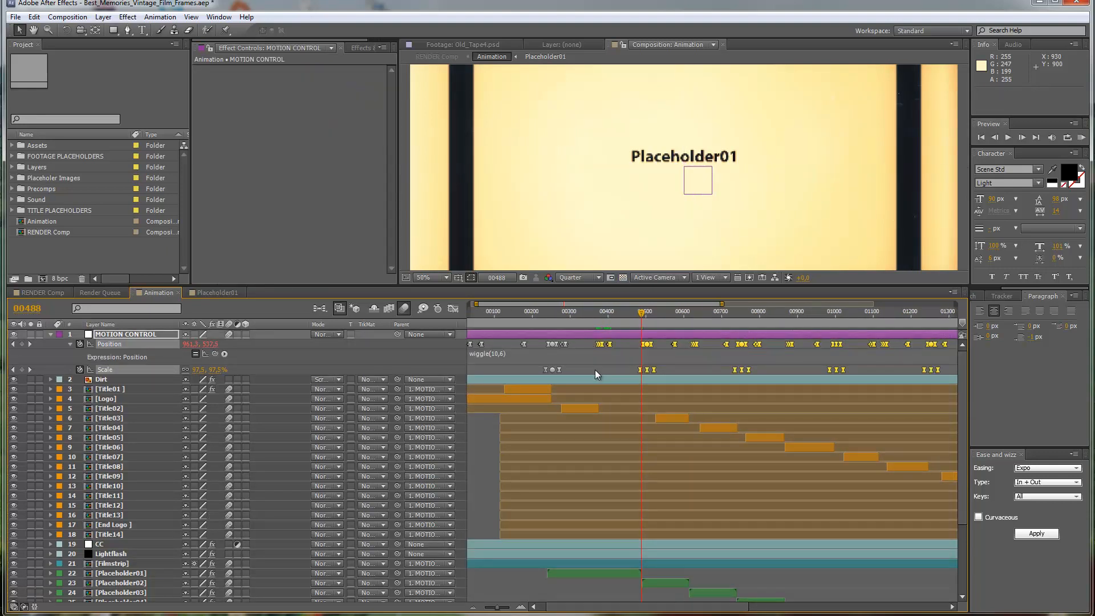
pyautogui.click(594, 369)
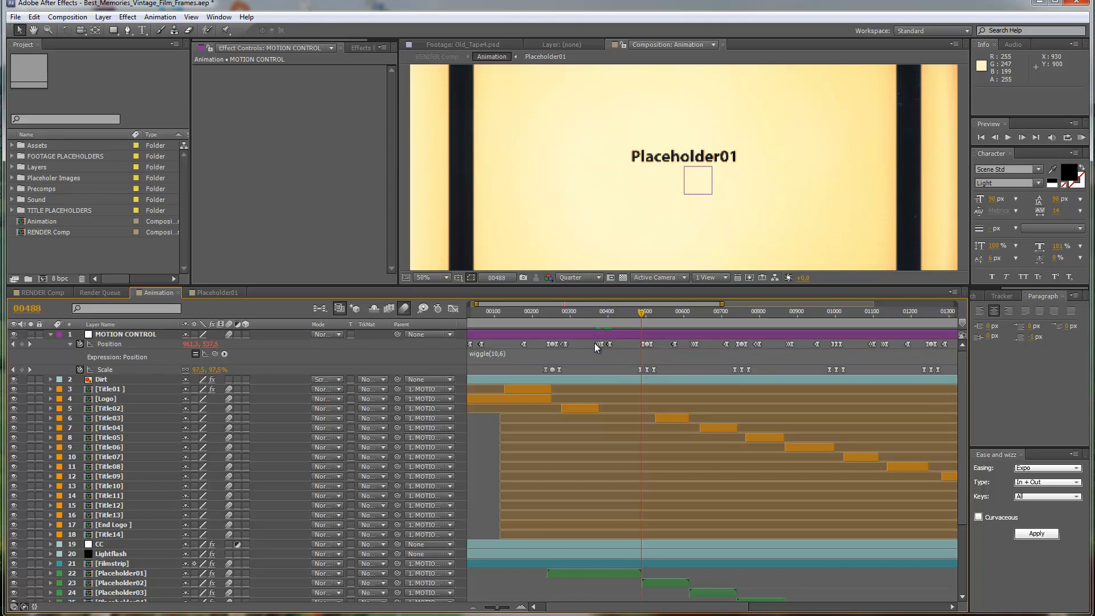
pyautogui.click(598, 344)
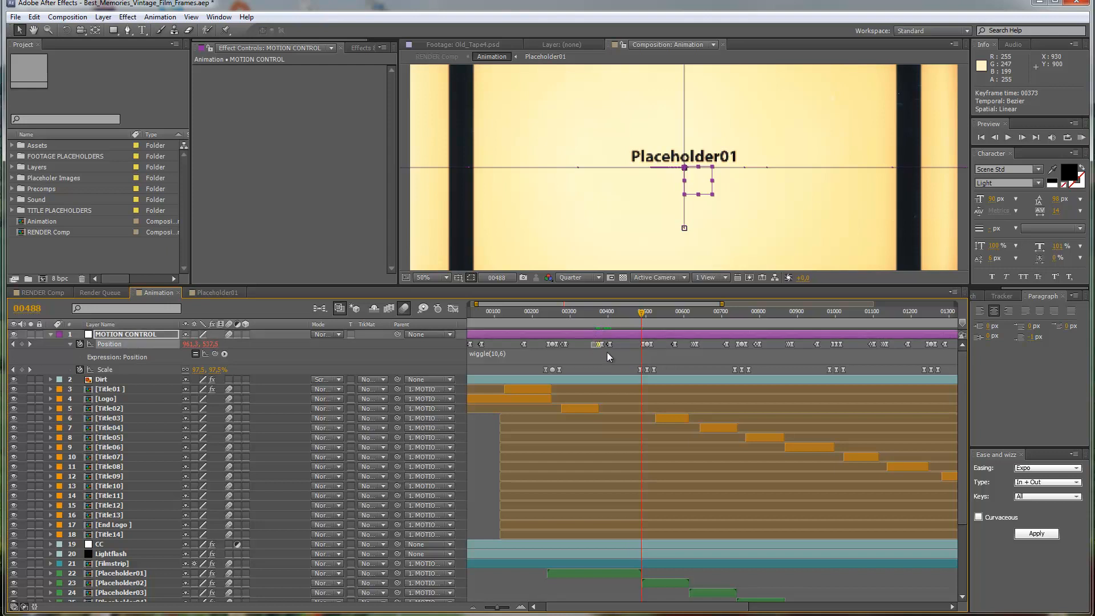
pyautogui.moveTo(642, 368); pyautogui.dragTo(795, 371)
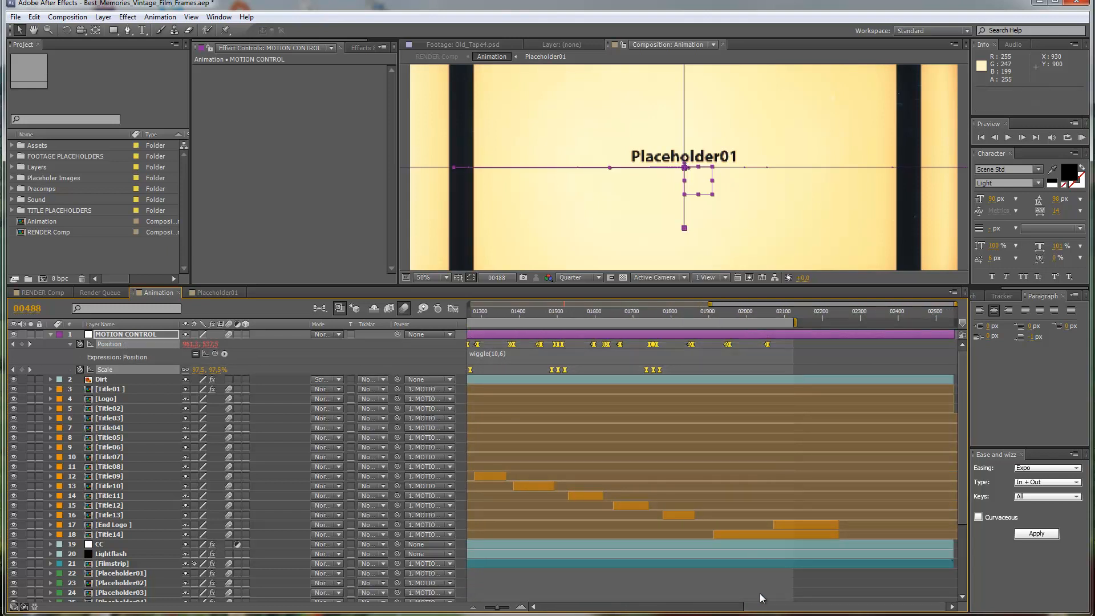
pyautogui.moveTo(776, 608); pyautogui.dragTo(533, 613)
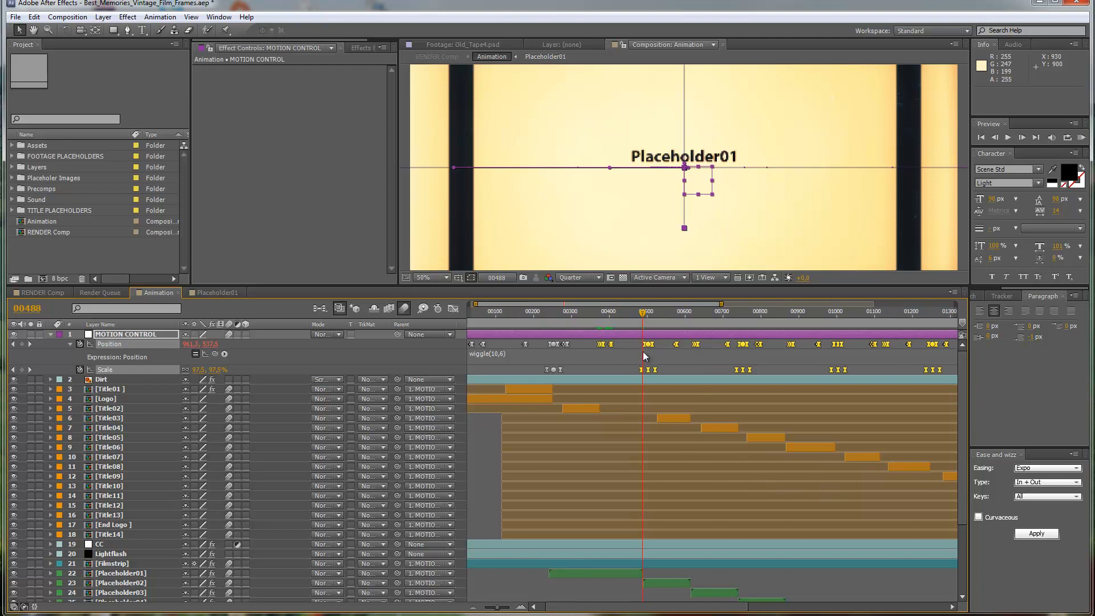
pyautogui.hotkey('ctrl', 'x')
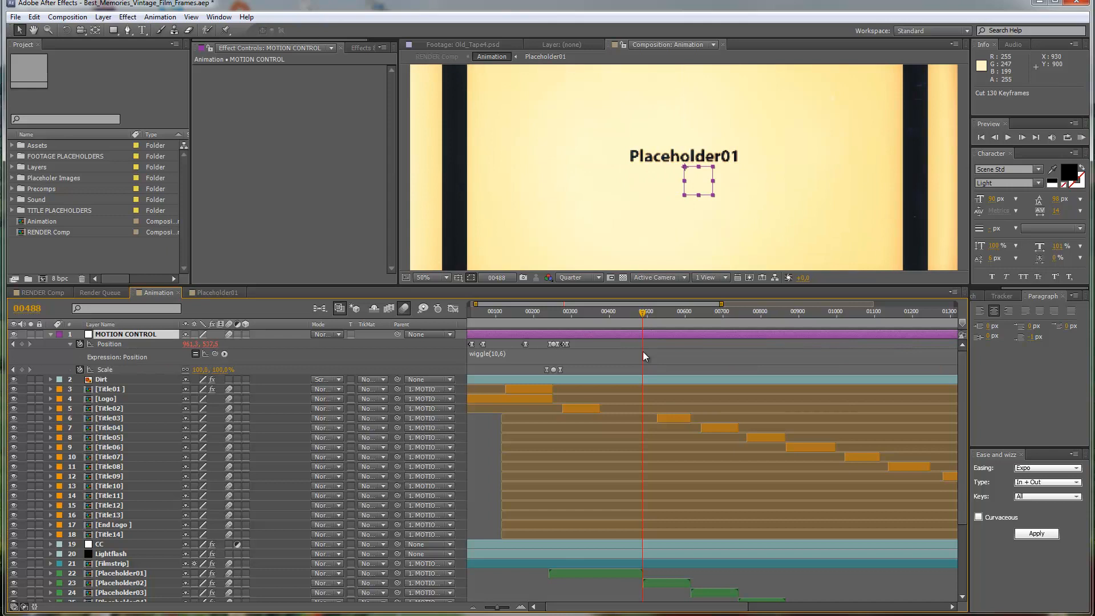
pyautogui.hotkey('ctrl', 'v')
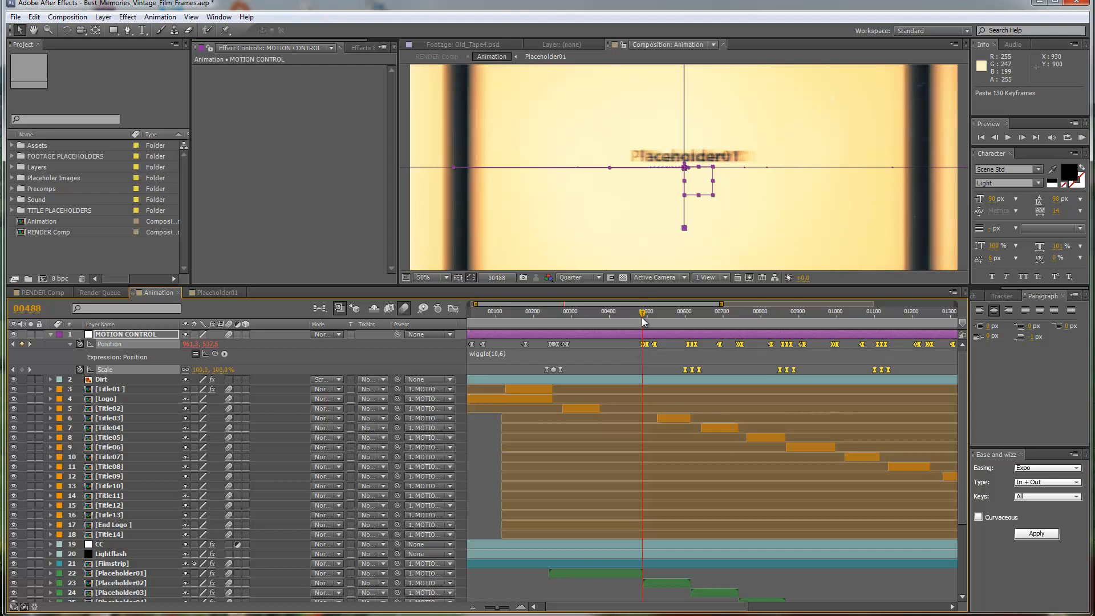
# Step: Scrub between frames 486 and 755 to check Placeholder01 through Placeholder04 and Title03 against the shifted motion keyframes
pyautogui.moveTo(643, 317); pyautogui.dragTo(682, 317)
pyautogui.scroll(-2, 684, 185)
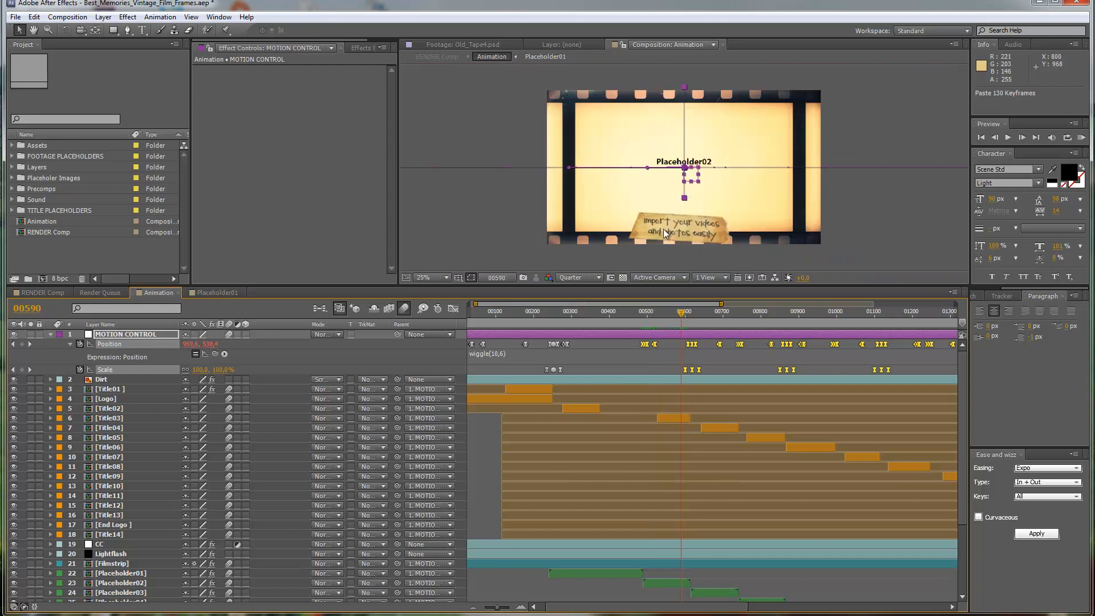
pyautogui.click(680, 420)
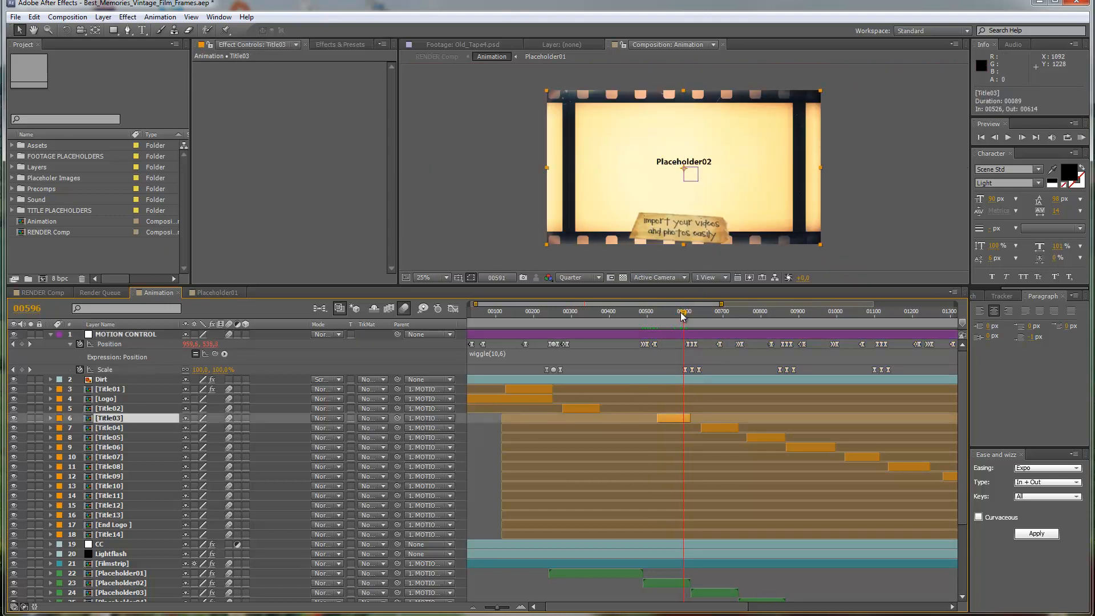
pyautogui.moveTo(681, 314); pyautogui.dragTo(743, 314)
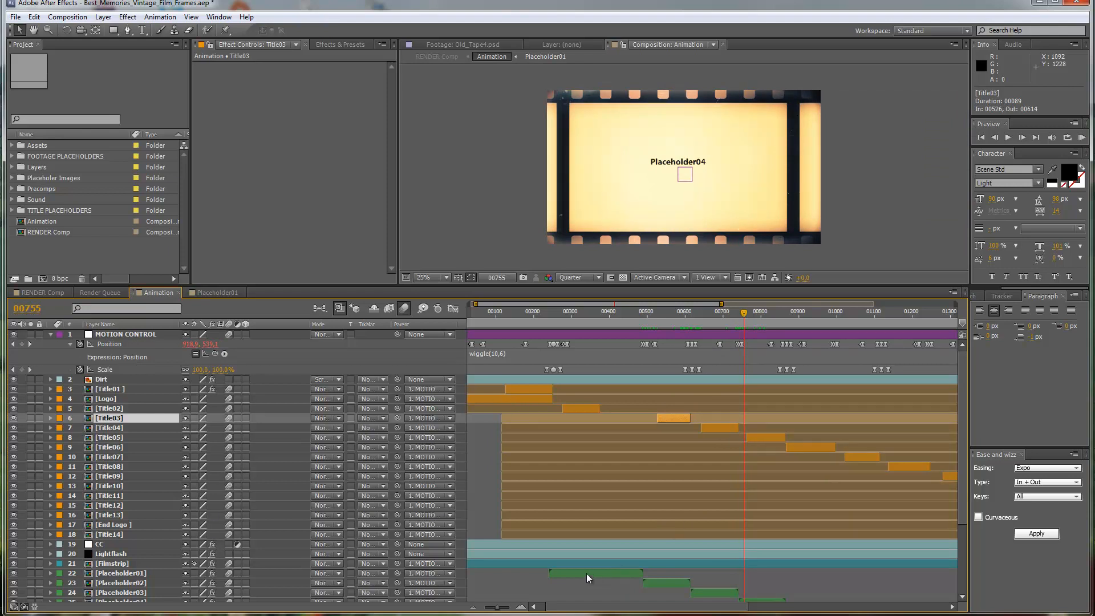
pyautogui.click(616, 573)
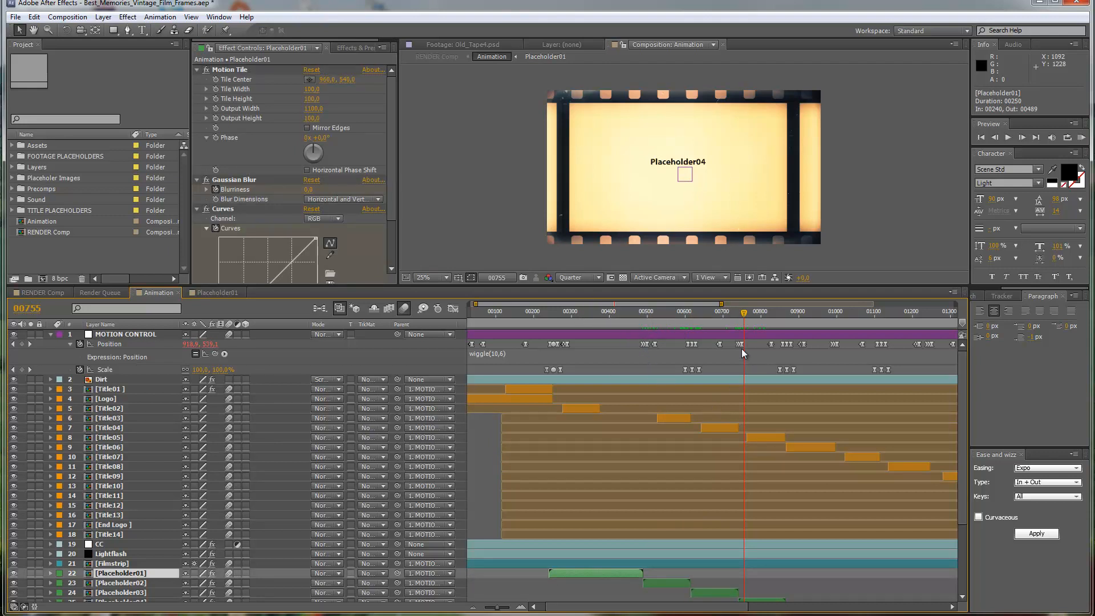
pyautogui.moveTo(744, 313); pyautogui.dragTo(642, 317)
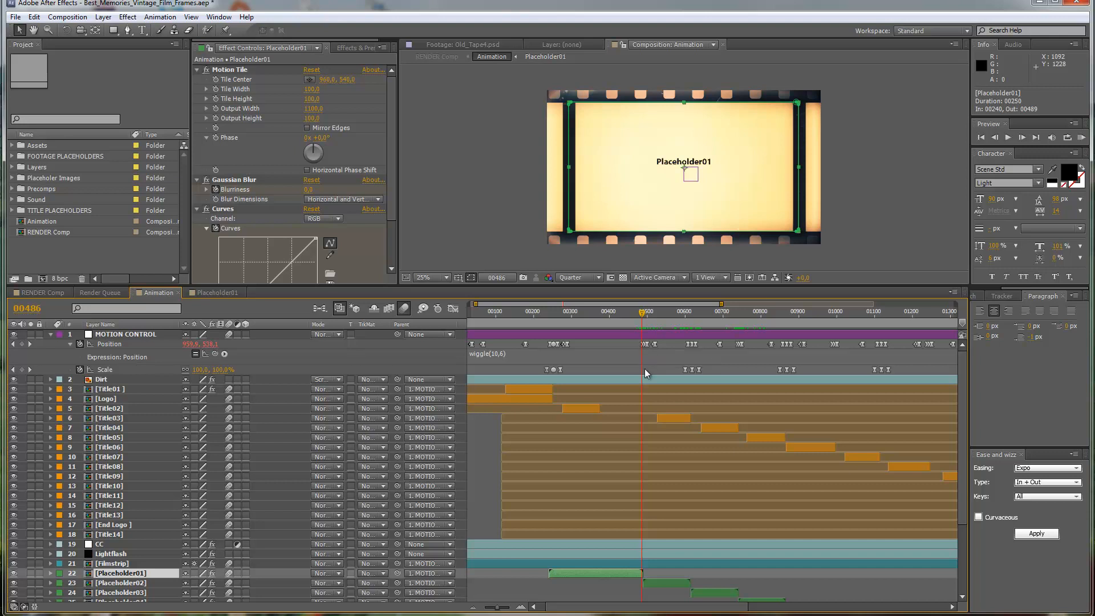
# Step: Examine the transition from Placeholder04 to Placeholder05 between frames 861 and 868 against the MOTION CONTROL keyframes
pyautogui.moveTo(782, 316); pyautogui.dragTo(784, 316)
pyautogui.scroll(-3, 786, 462)
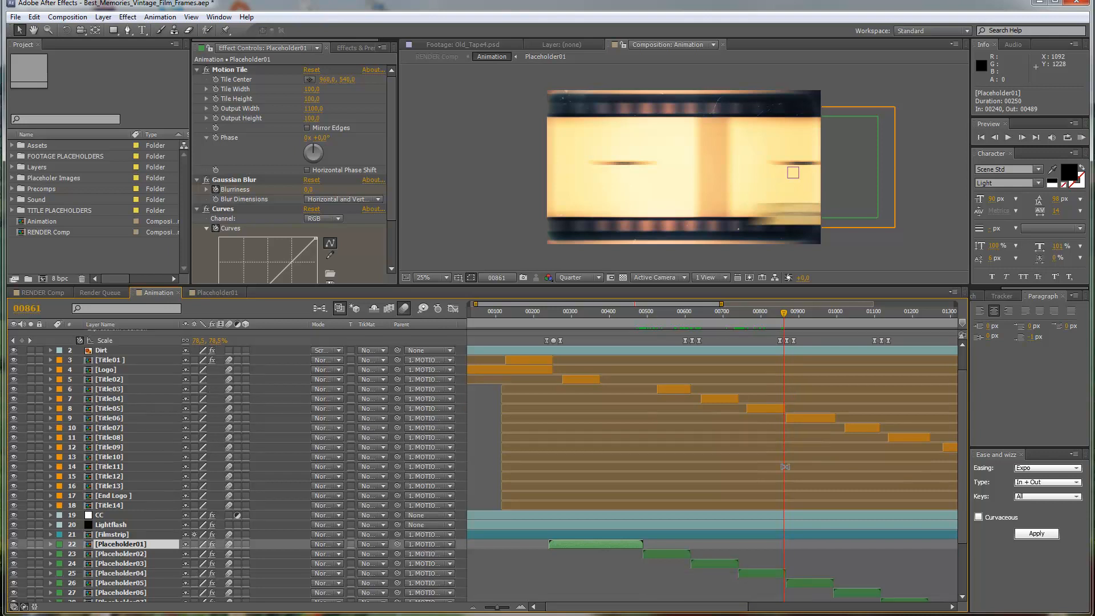
pyautogui.scroll(-3, 786, 453)
pyautogui.scroll(3, 786, 445)
pyautogui.scroll(3, 786, 381)
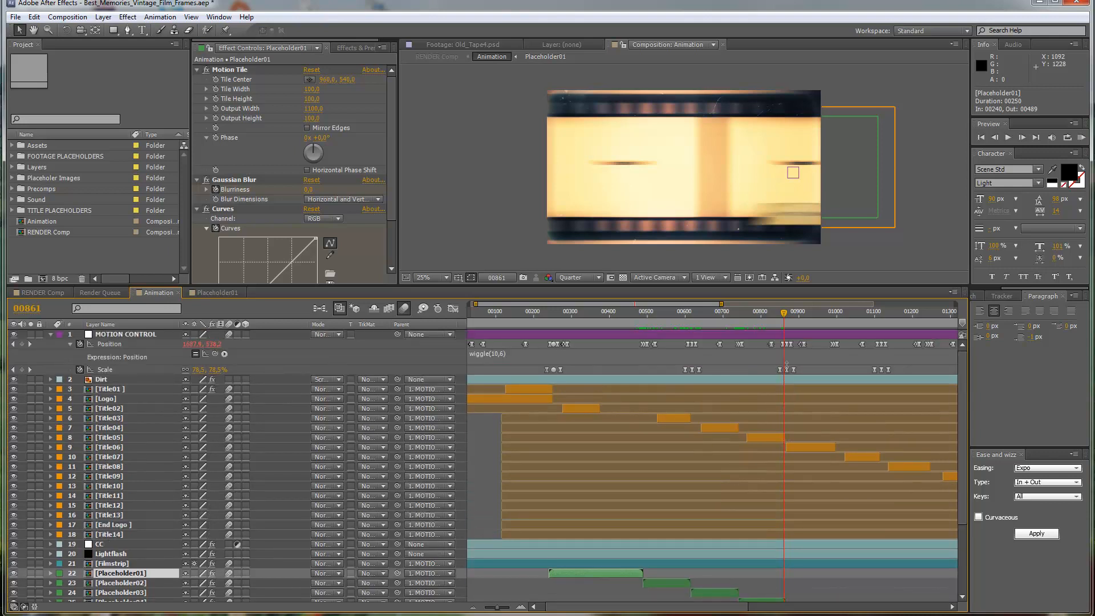
pyautogui.moveTo(785, 316); pyautogui.dragTo(787, 320)
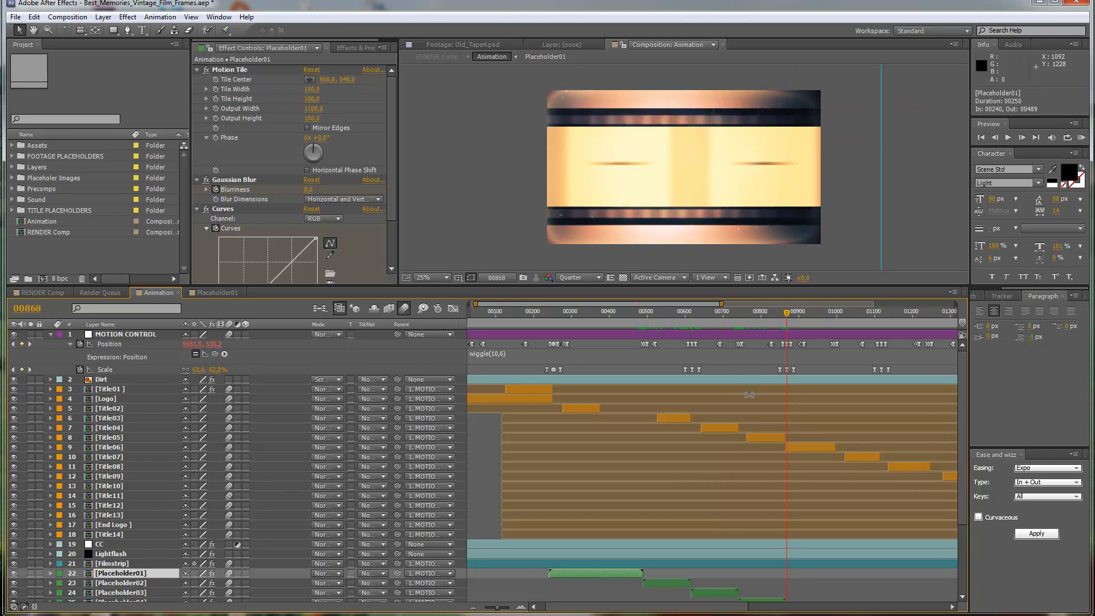
pyautogui.scroll(3, 753, 427)
pyautogui.scroll(-5, 751, 428)
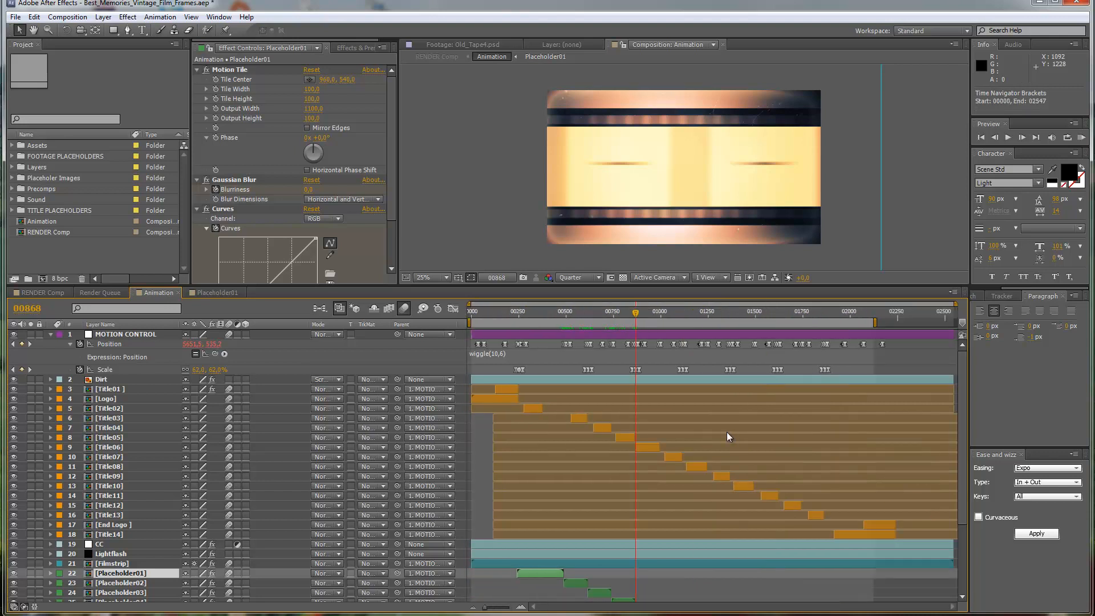
# Step: Move the current time near the end of the timeline and review the Animation composition's duration setting
pyautogui.click(543, 572)
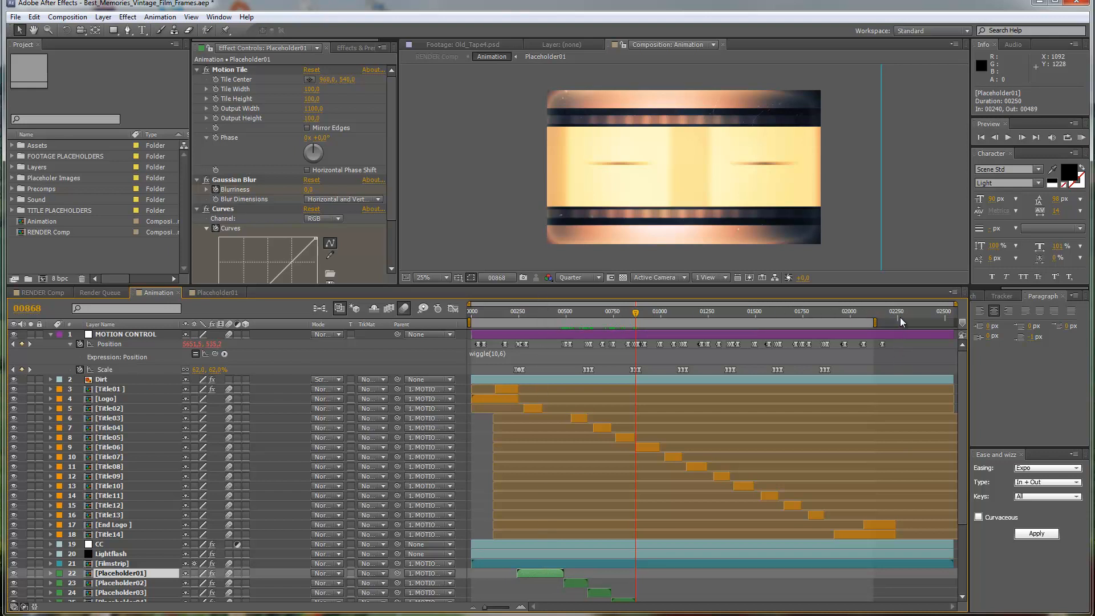
pyautogui.click(941, 321)
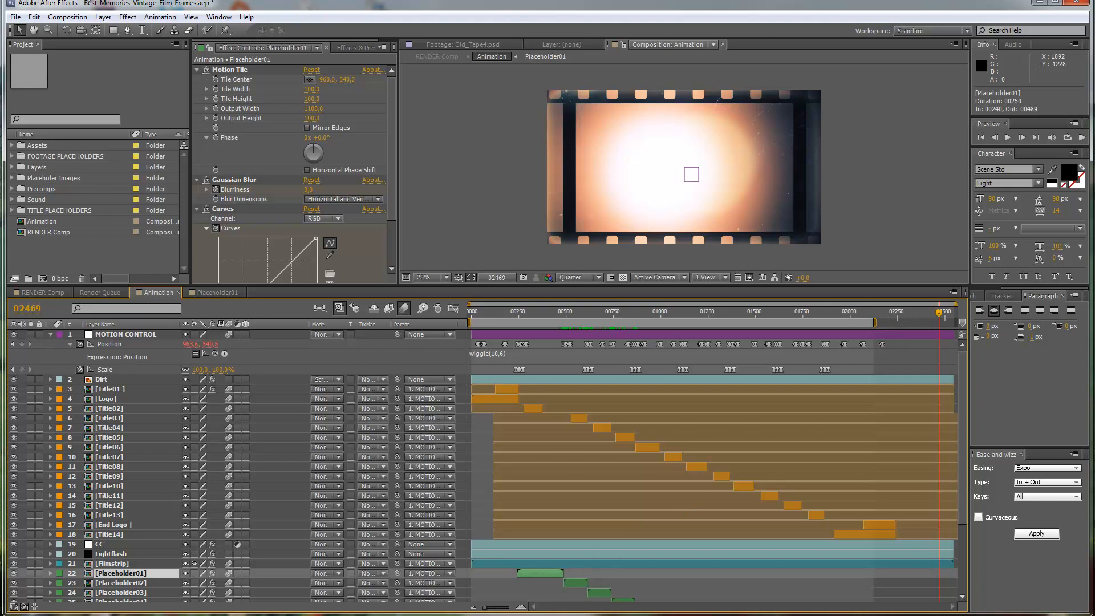
pyautogui.click(68, 17)
pyautogui.click(75, 49)
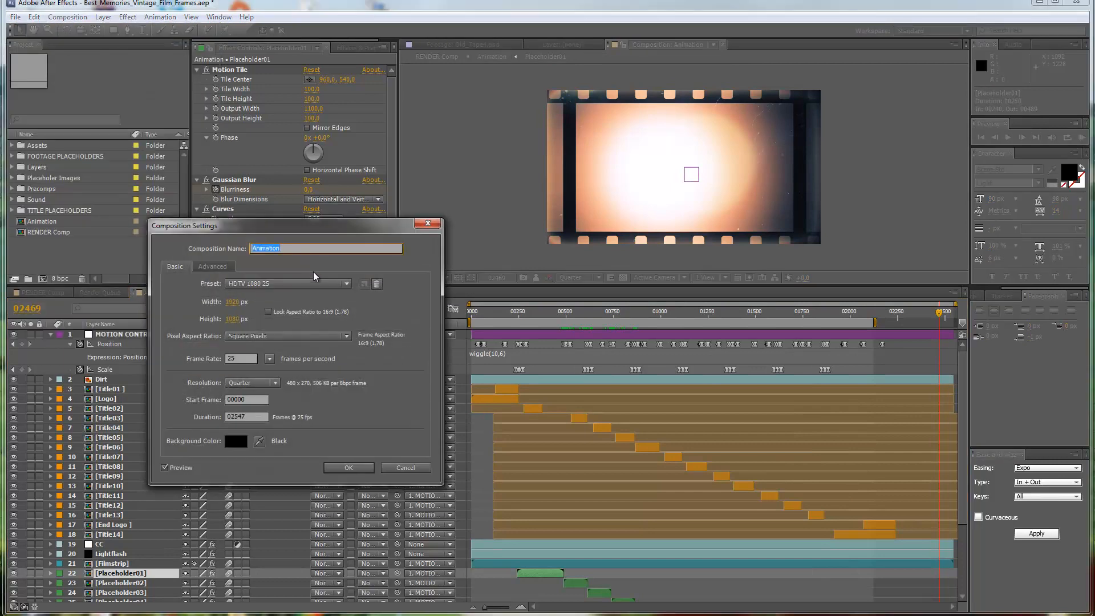
pyautogui.click(413, 464)
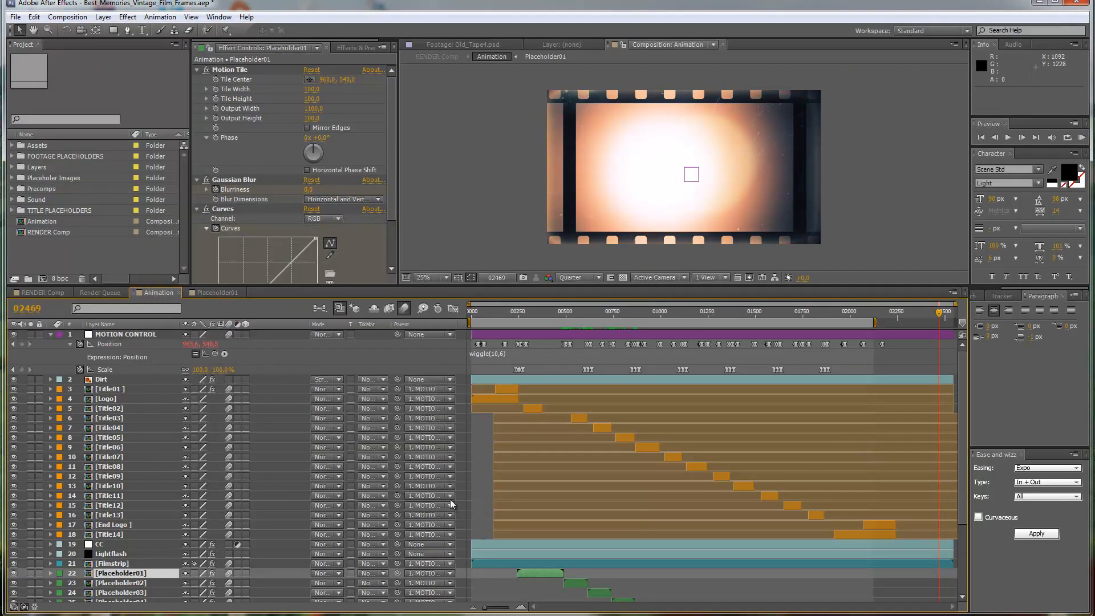
# Step: Open the Filmstrip precomp to review its duration setting, and return to the Animation composition's layers
pyautogui.click(134, 563)
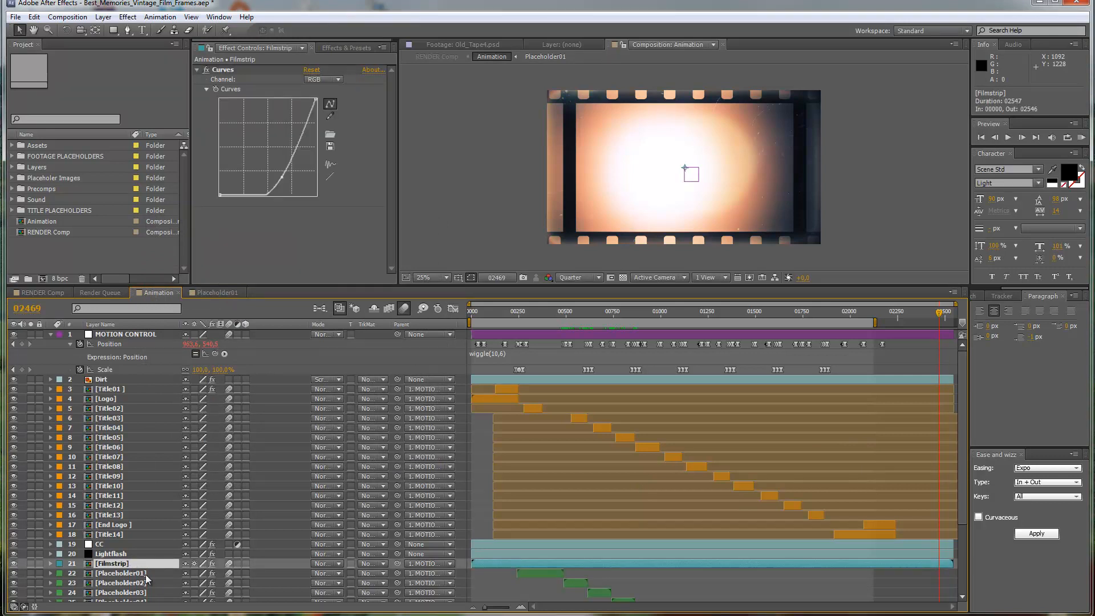
pyautogui.doubleClick(112, 565)
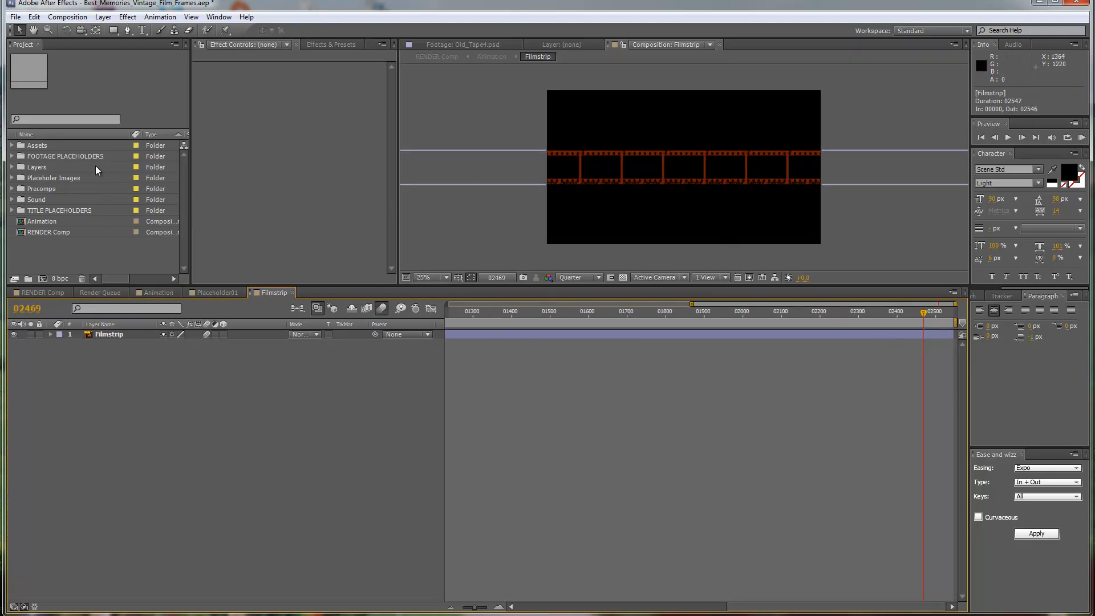
pyautogui.click(68, 17)
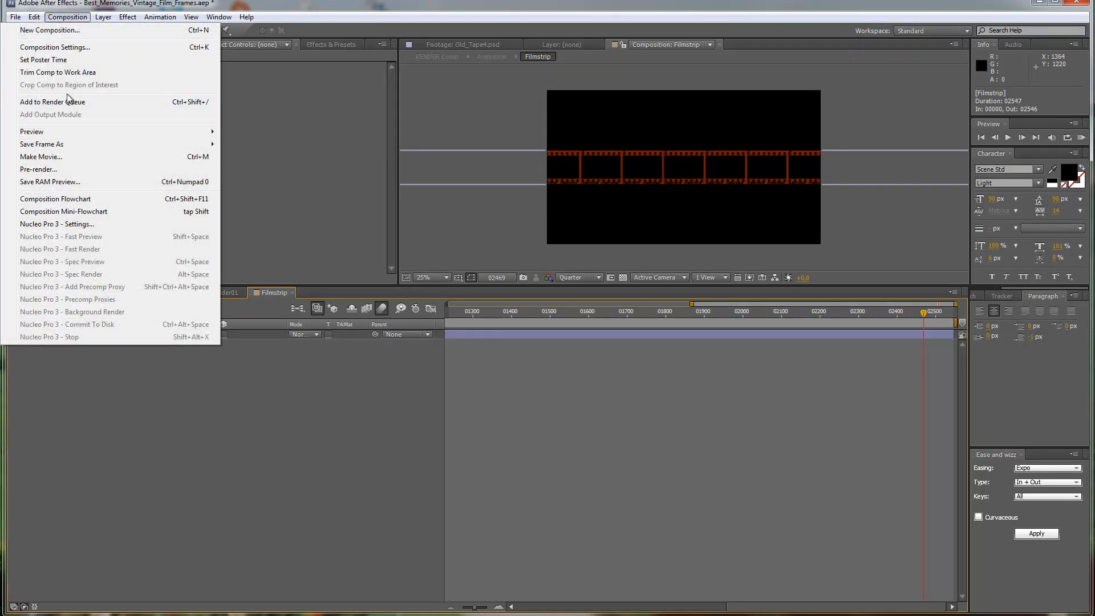
pyautogui.click(66, 47)
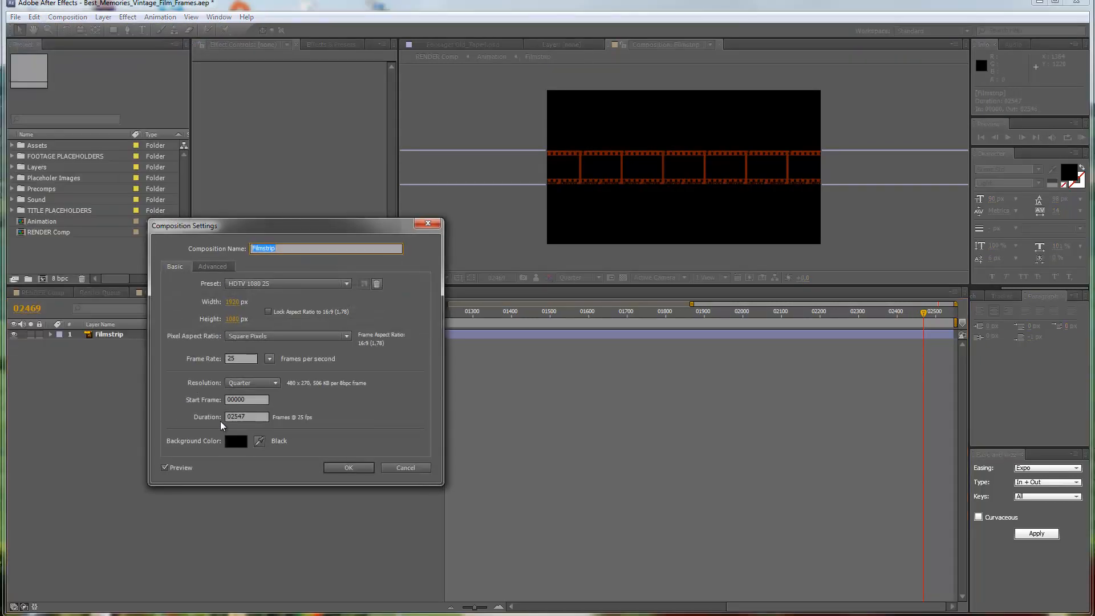
pyautogui.click(419, 469)
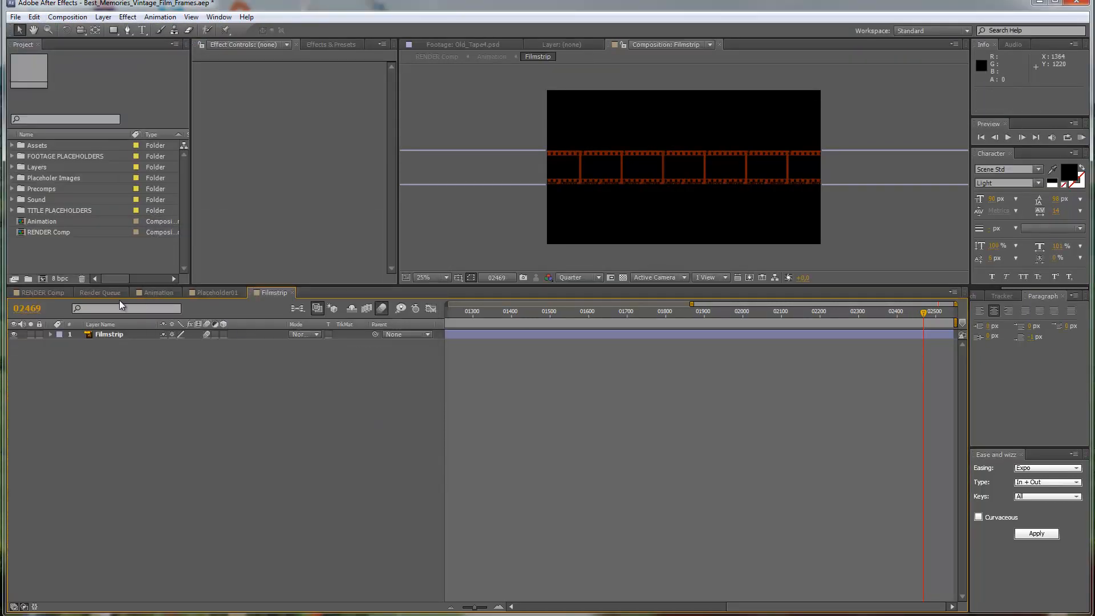
pyautogui.click(151, 290)
pyautogui.scroll(-3, 799, 447)
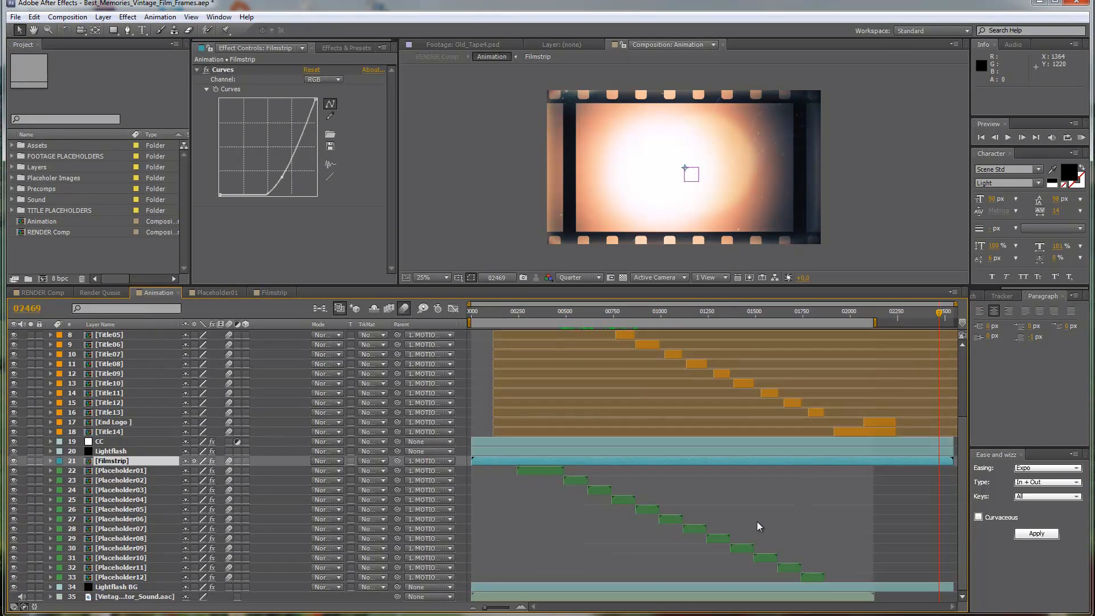
pyautogui.scroll(3, 765, 481)
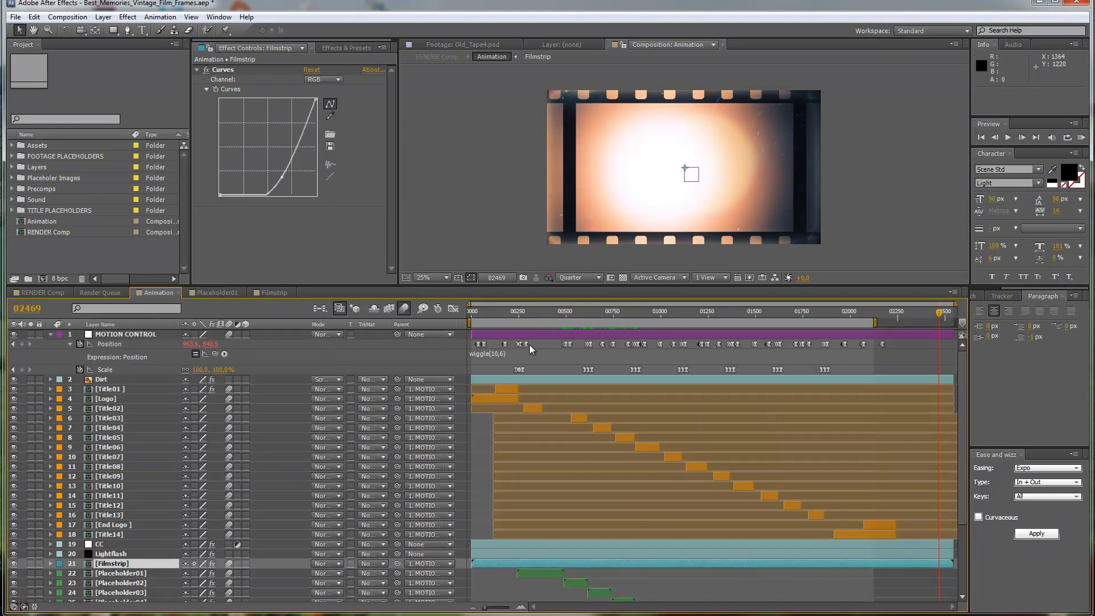
# Step: Scrub through the Placeholder01 segment between frames 285 and 519 to examine its motion against the MOTION CONTROL Position keyframes
pyautogui.click(527, 317)
pyautogui.moveTo(527, 317); pyautogui.dragTo(532, 402)
pyautogui.scroll(5, 532, 402)
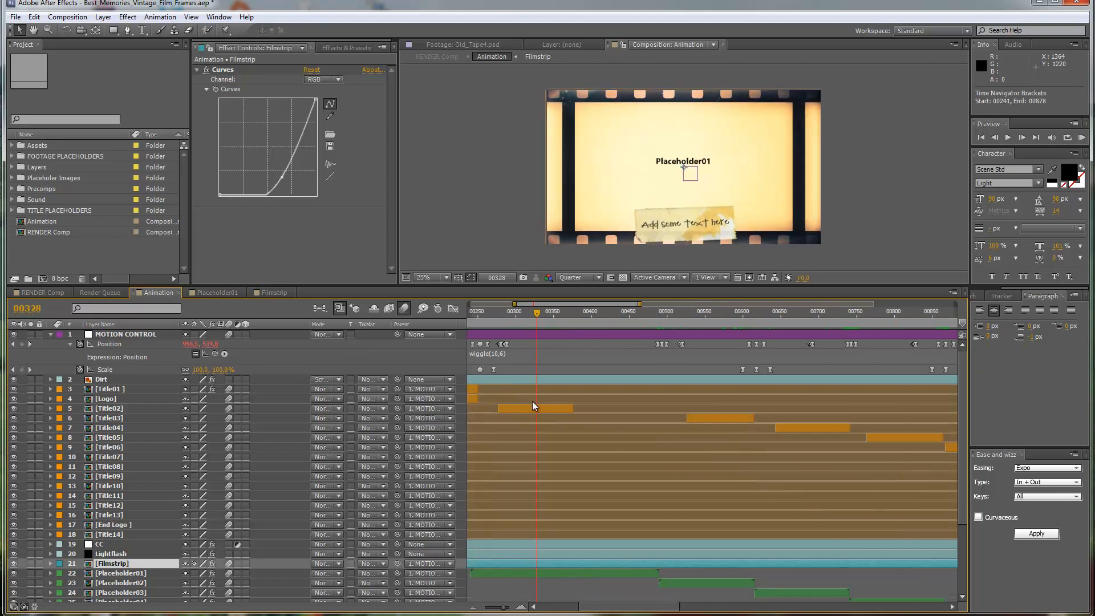
pyautogui.scroll(-2, 532, 401)
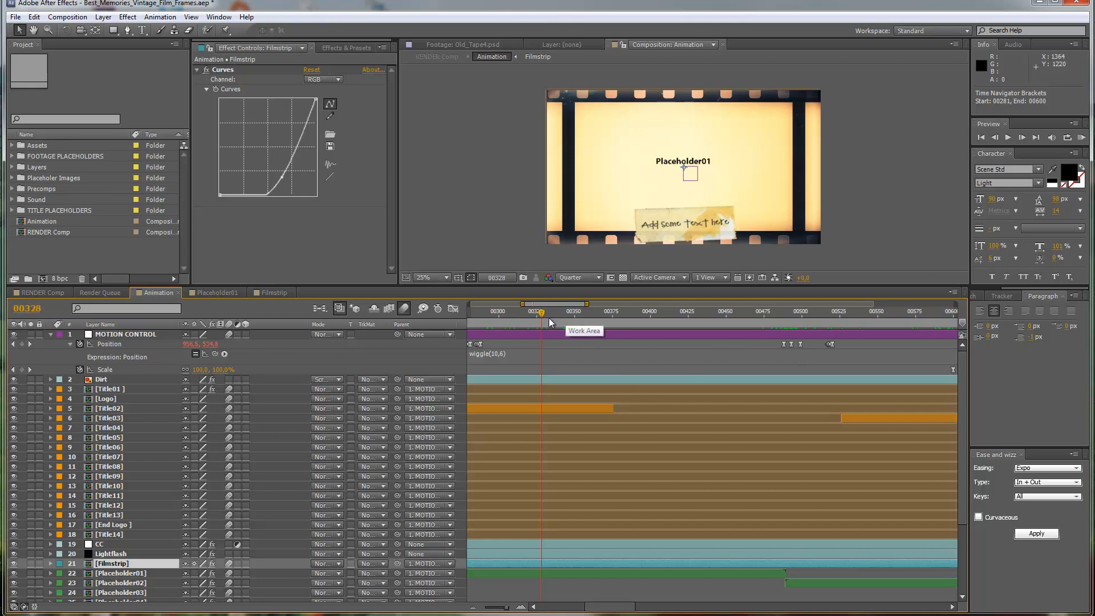
pyautogui.click(476, 313)
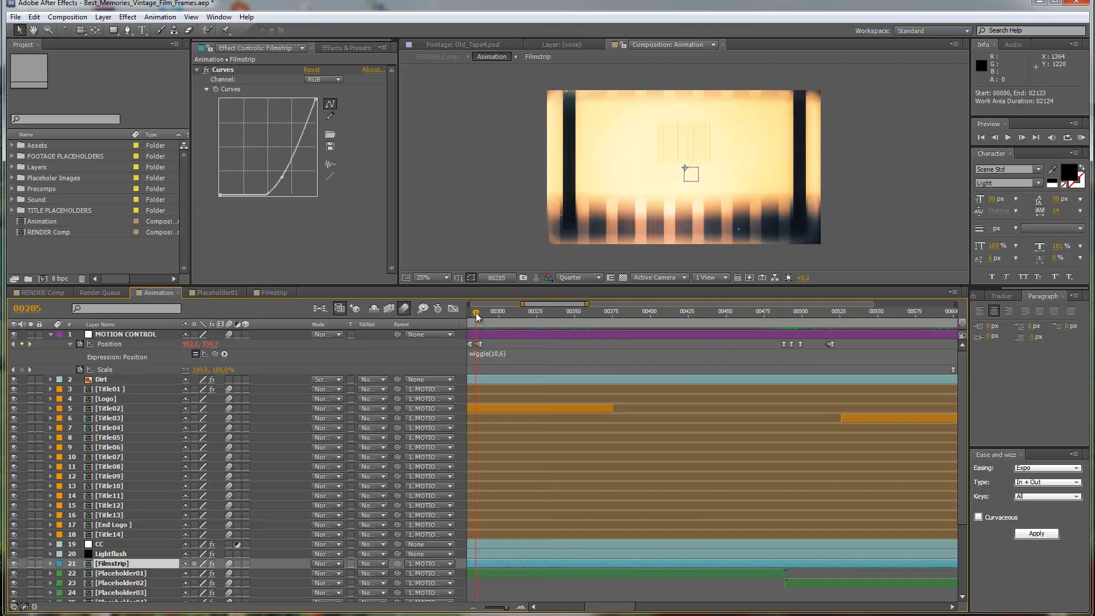
pyautogui.moveTo(476, 317); pyautogui.dragTo(492, 317)
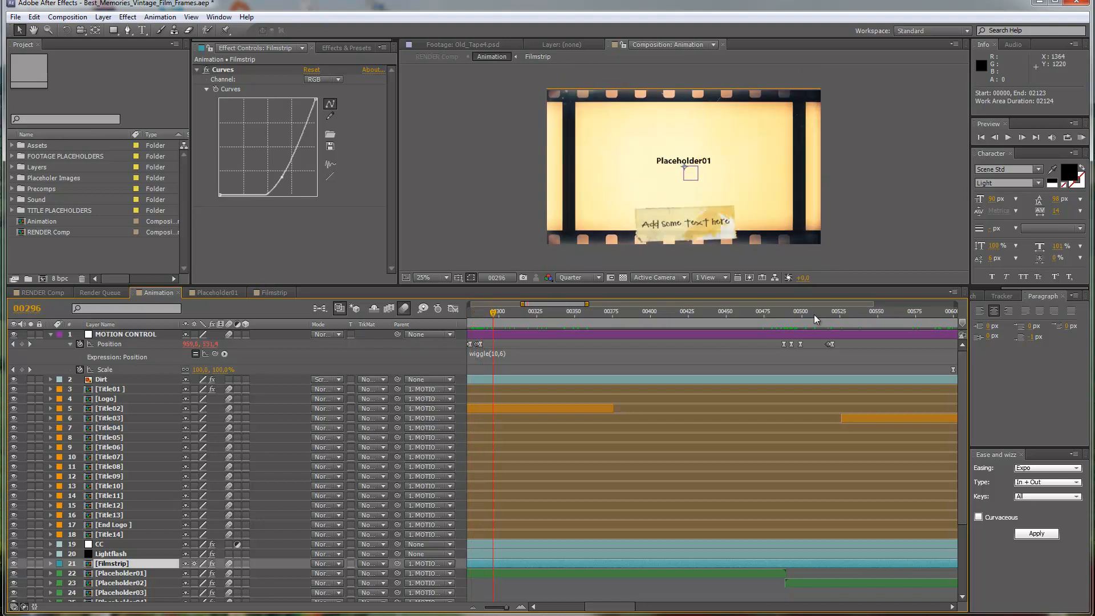
pyautogui.moveTo(815, 318); pyautogui.dragTo(831, 311)
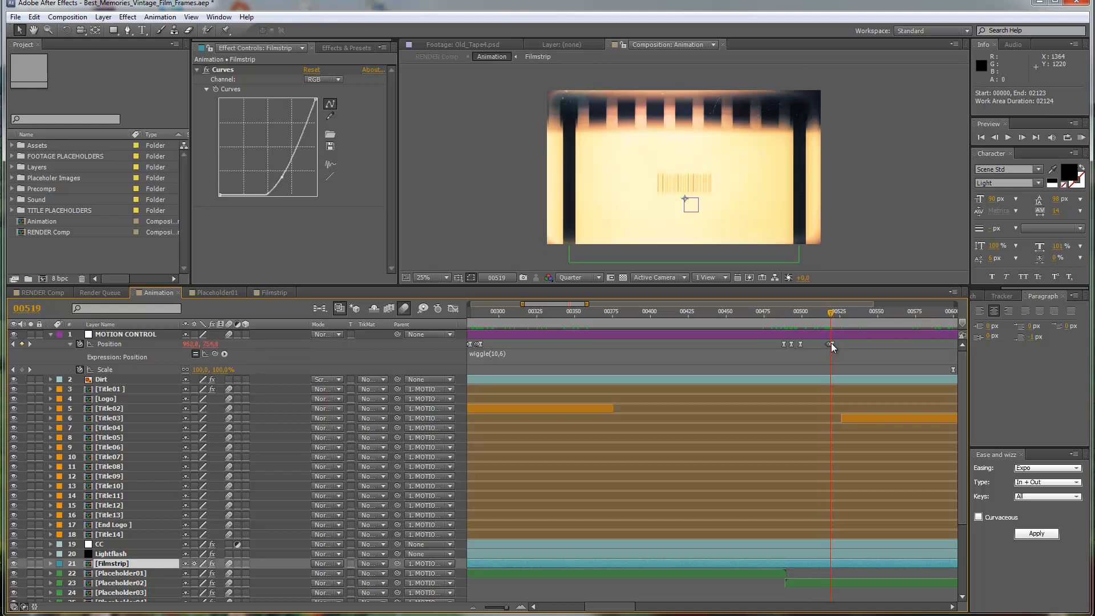
pyautogui.click(835, 317)
# Step: Copy the group of four MOTION CONTROL Position keyframes near frame 519 and paste it at frame 390
pyautogui.moveTo(836, 318); pyautogui.dragTo(637, 340)
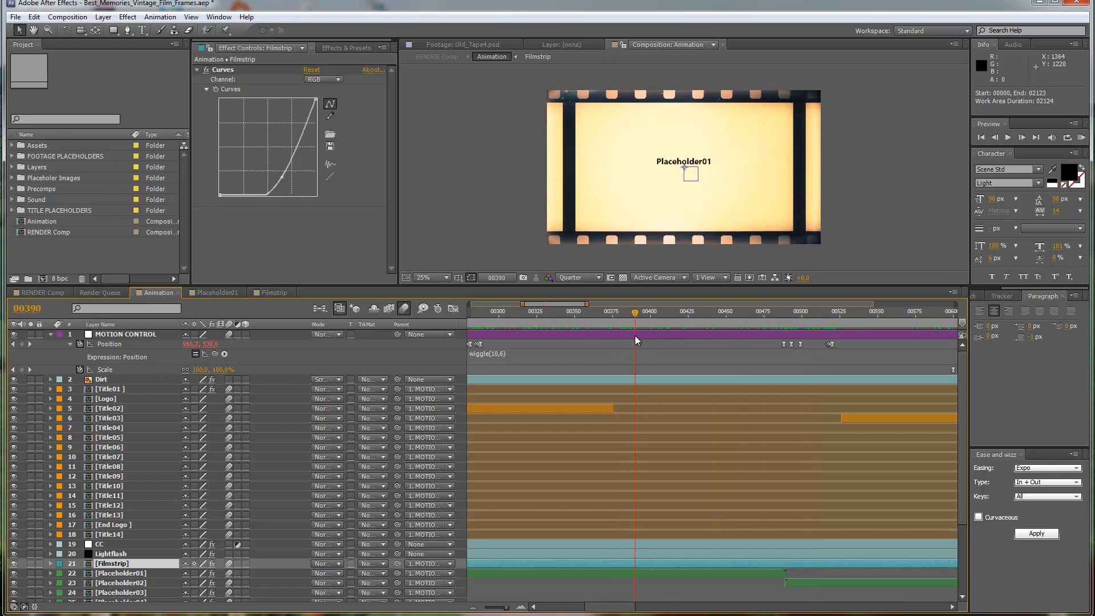
pyautogui.click(829, 344)
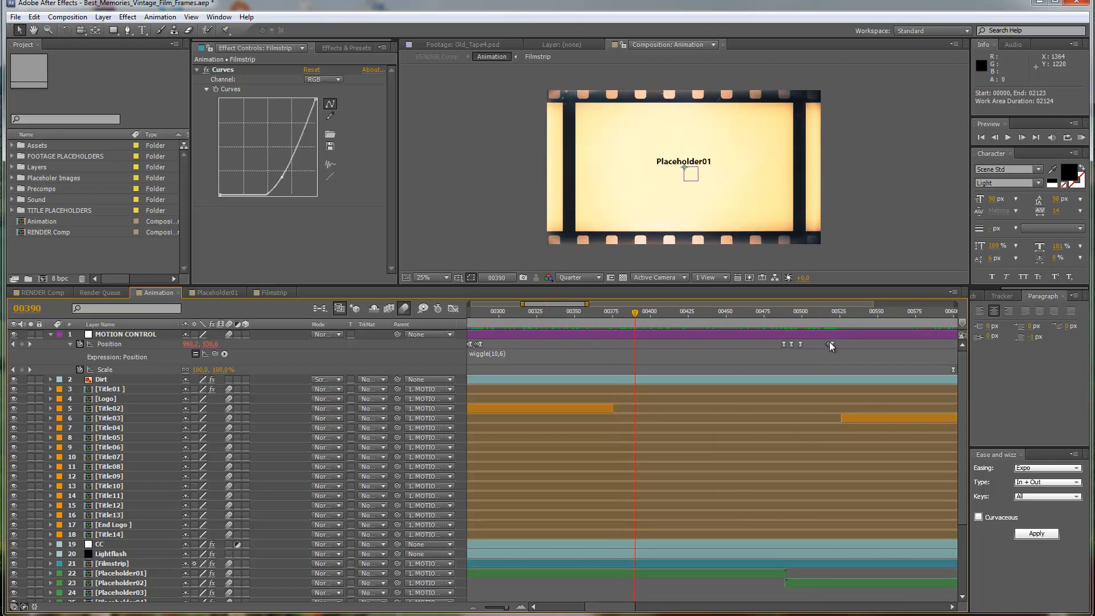
pyautogui.hotkey('ctrl', 'c')
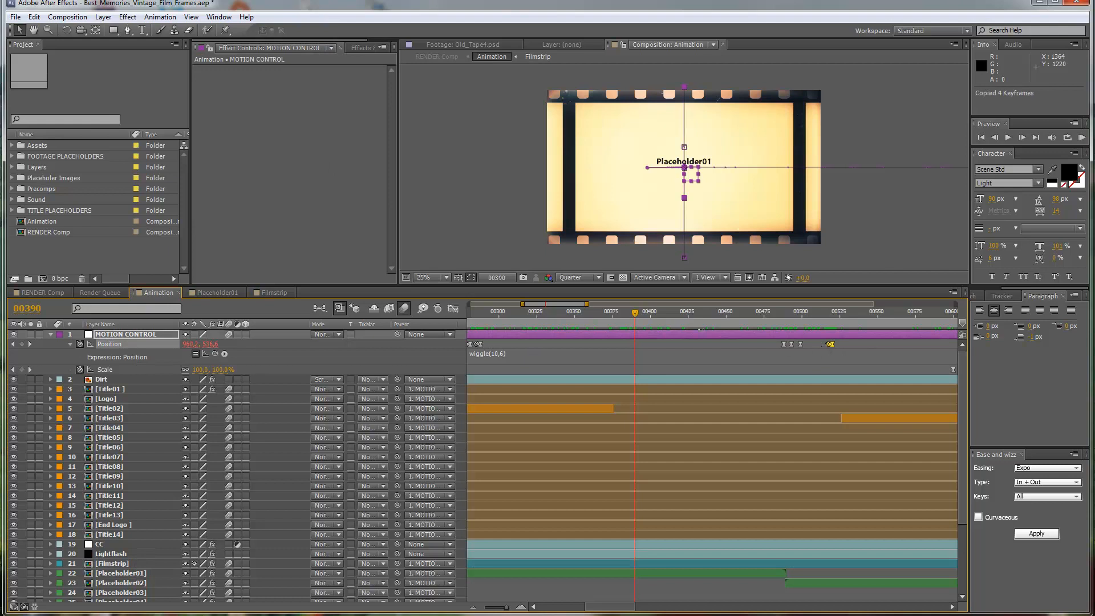
pyautogui.hotkey('ctrl', 'v')
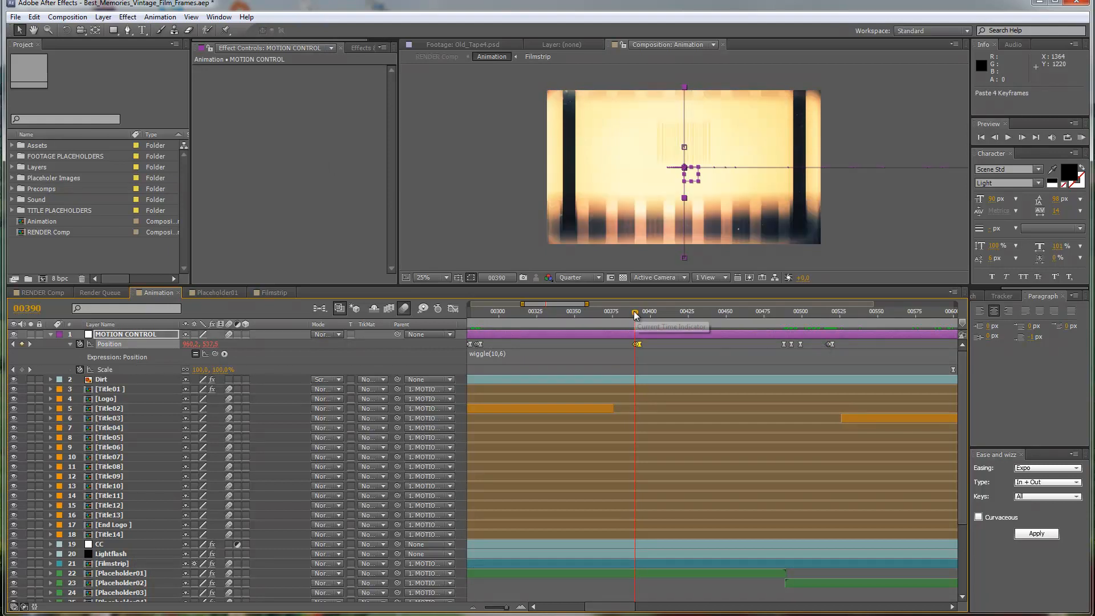
# Step: Paste the copied Position keyframes again at frame 446 and check the motion within the Placeholder01 segment
pyautogui.moveTo(634, 312); pyautogui.dragTo(662, 317)
pyautogui.click(720, 317)
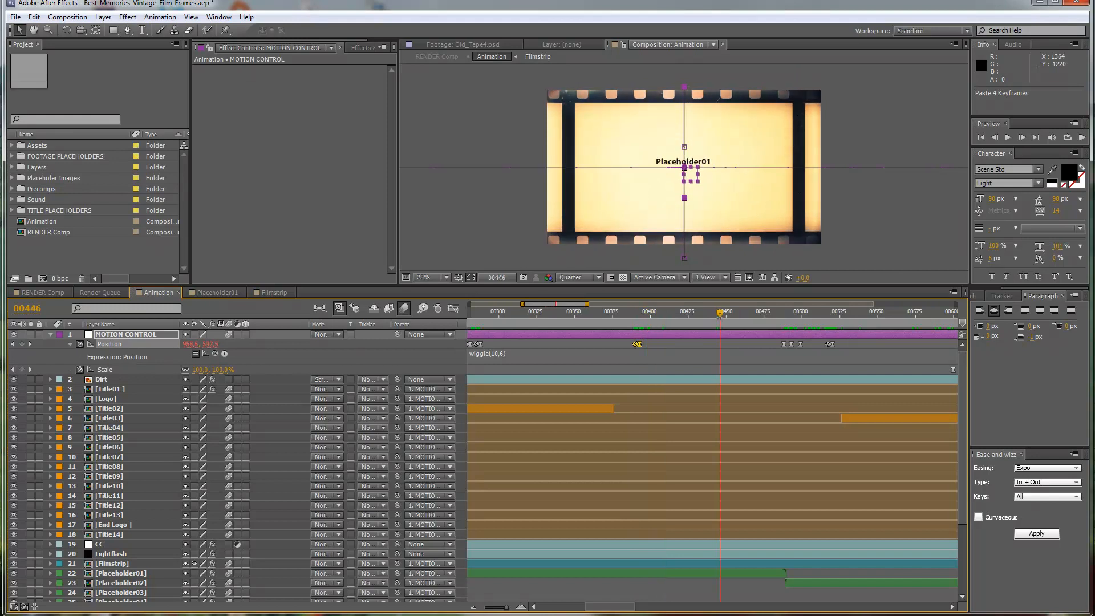
pyautogui.hotkey('ctrl', 'v')
pyautogui.moveTo(728, 318); pyautogui.dragTo(706, 321)
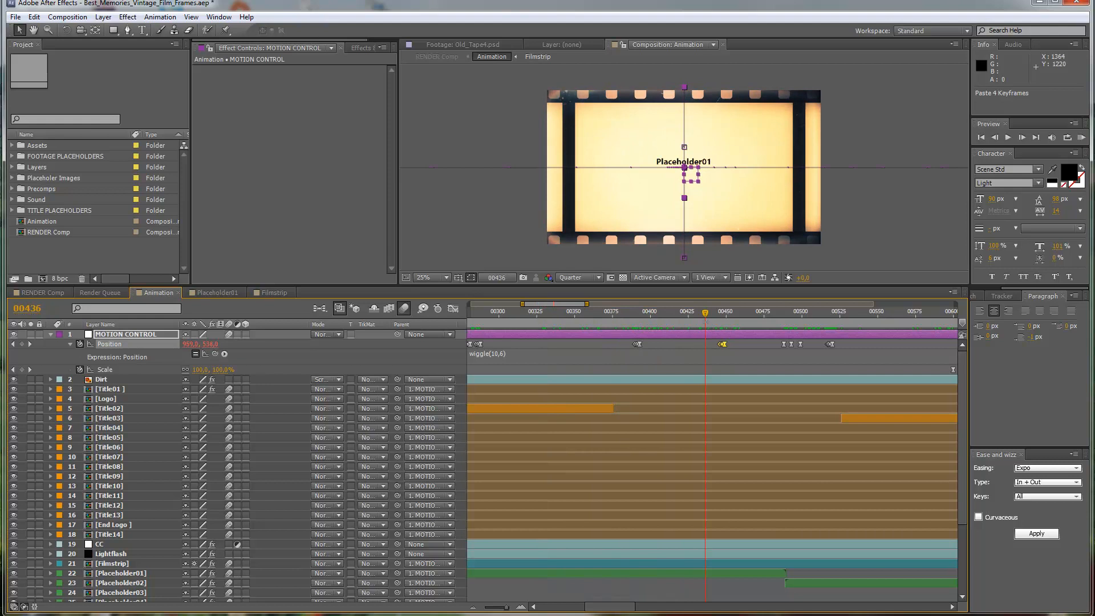
pyautogui.scroll(2, 765, 400)
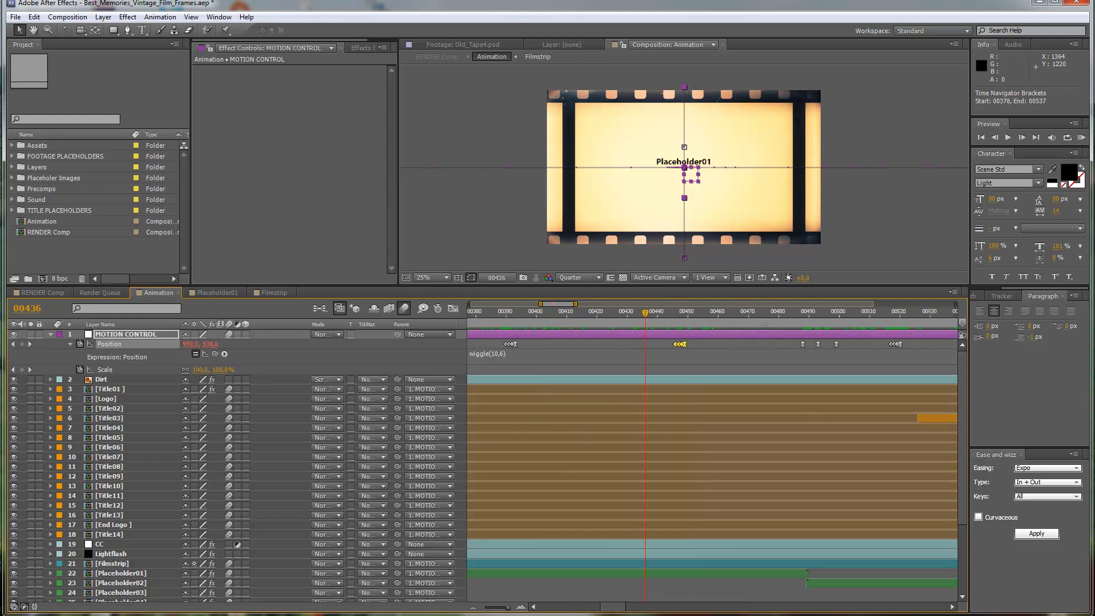
pyautogui.scroll(-6, 695, 382)
pyautogui.scroll(-2, 694, 378)
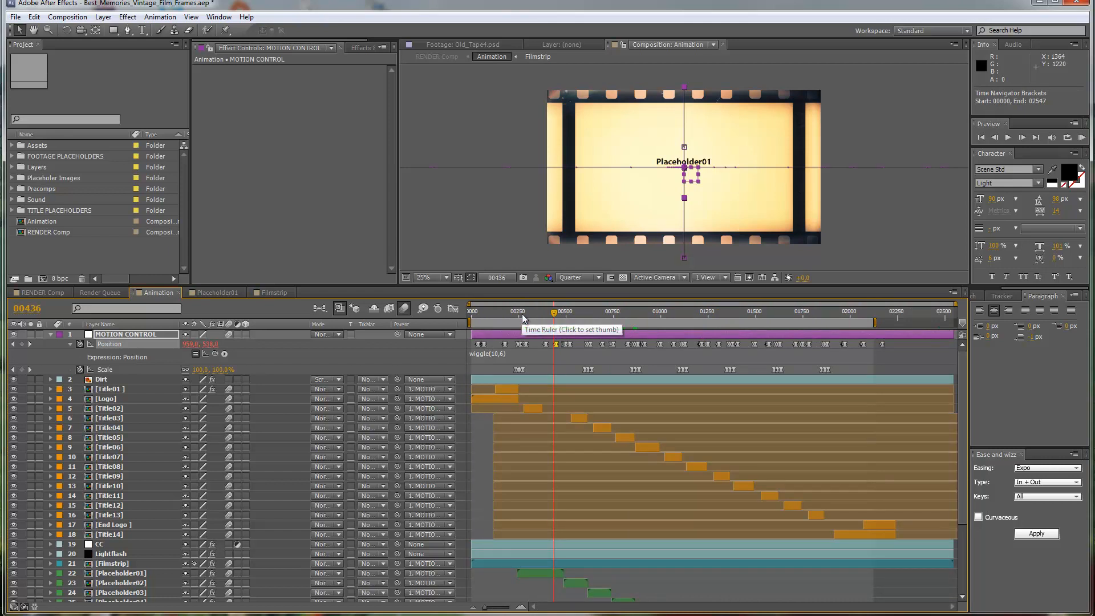
pyautogui.click(559, 314)
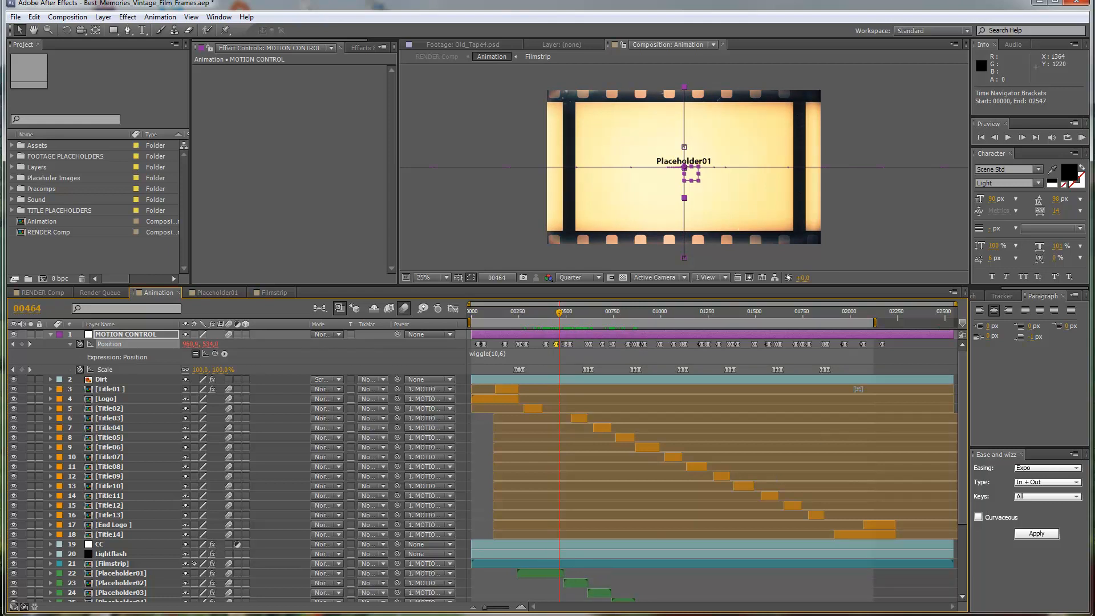
# Step: Compare the end of the End Logo near frame 2240 in Animation with the last frames of RENDER Comp
pyautogui.click(891, 317)
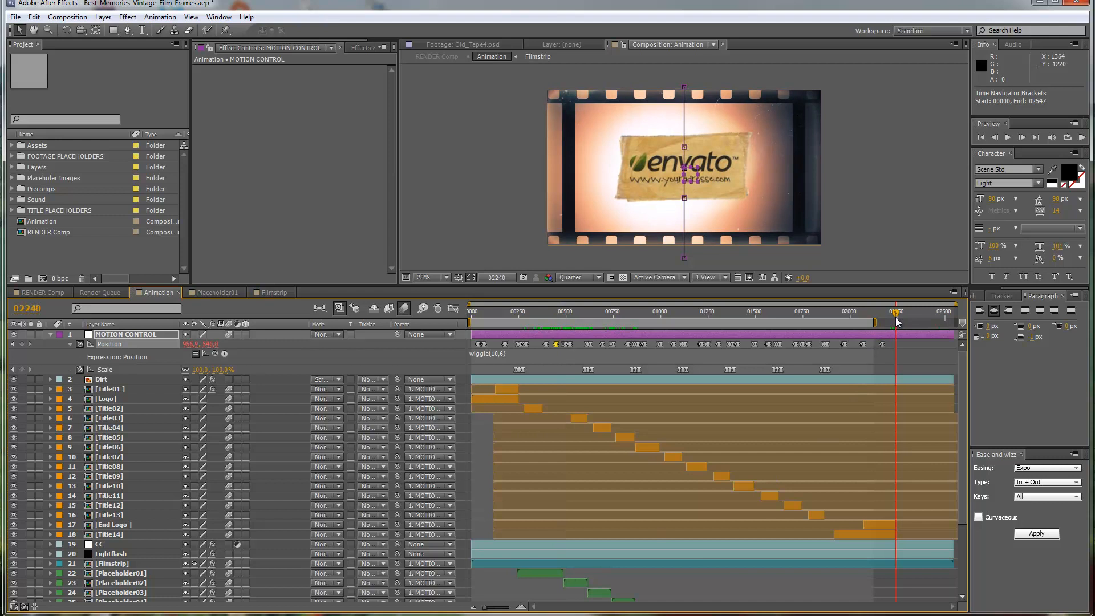
pyautogui.moveTo(895, 321); pyautogui.dragTo(896, 320)
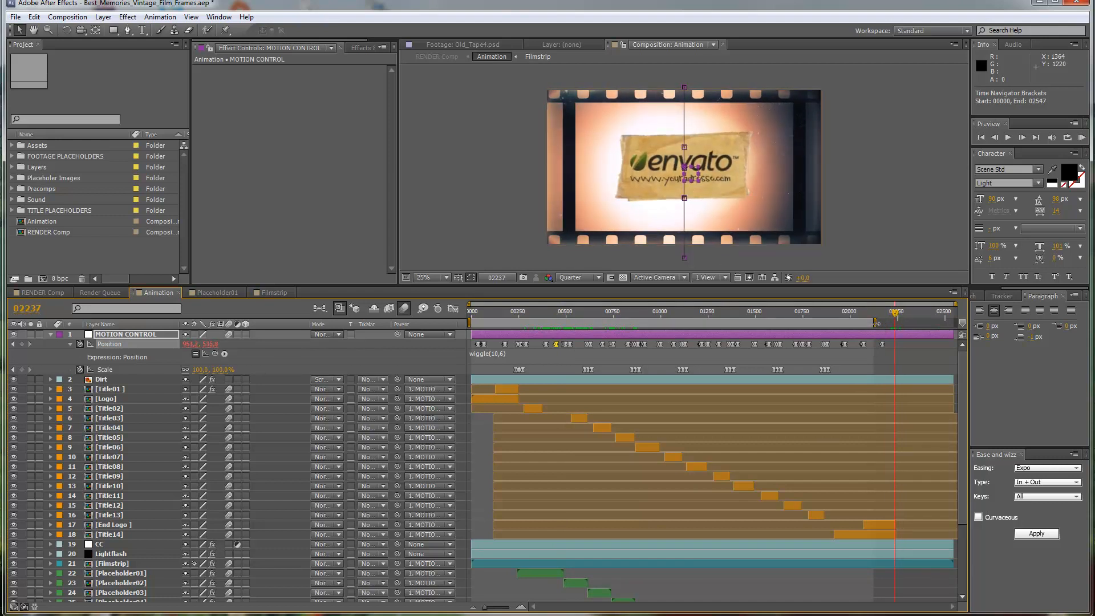
pyautogui.click(61, 293)
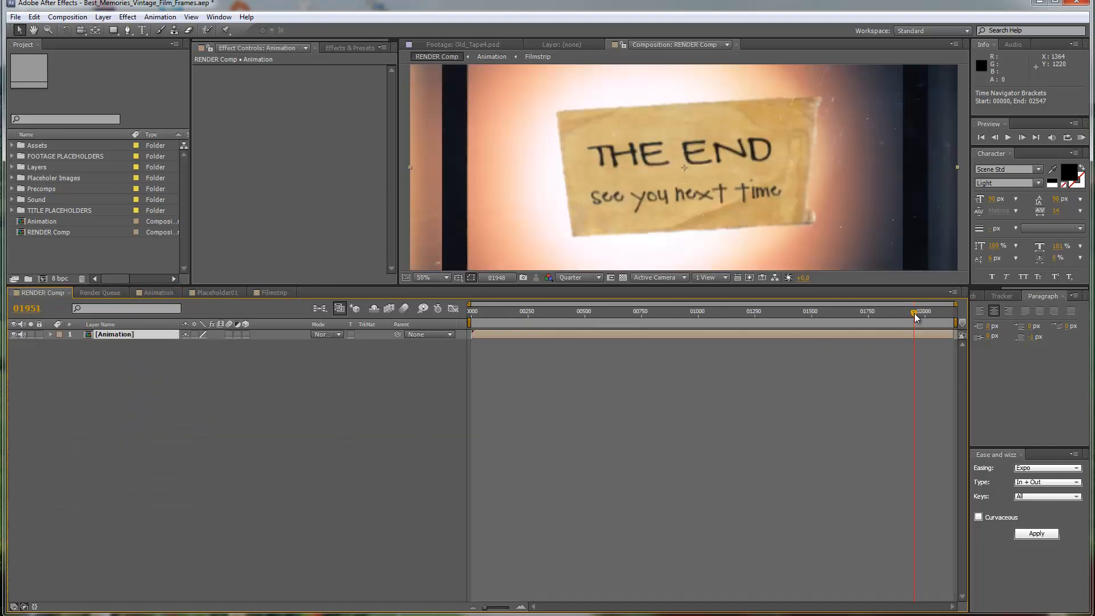
pyautogui.click(953, 313)
pyautogui.moveTo(953, 313)
pyautogui.mouseDown()
pyautogui.moveTo(935, 312)
pyautogui.moveTo(960, 310)
pyautogui.mouseUp()
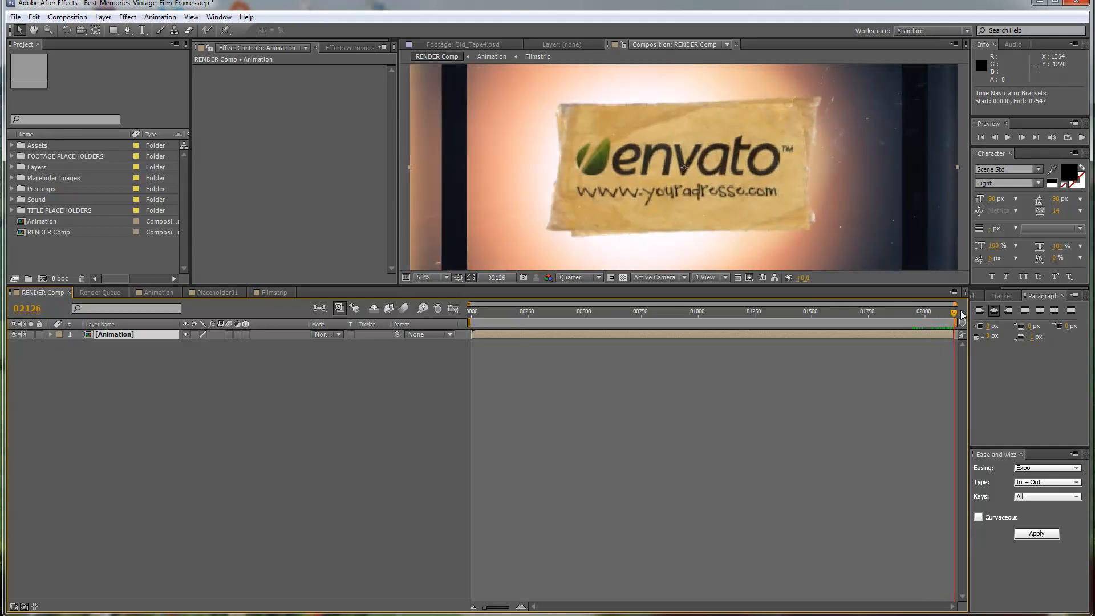
pyautogui.moveTo(961, 313)
pyautogui.mouseDown()
pyautogui.moveTo(942, 313)
pyautogui.moveTo(953, 314)
pyautogui.mouseUp()
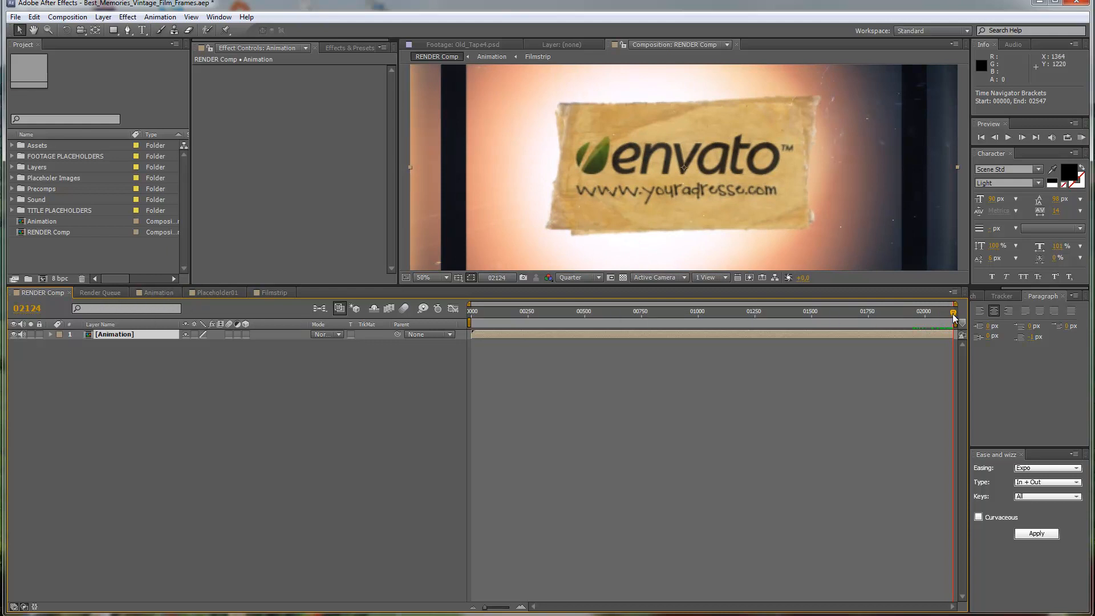
pyautogui.moveTo(954, 314); pyautogui.dragTo(961, 317)
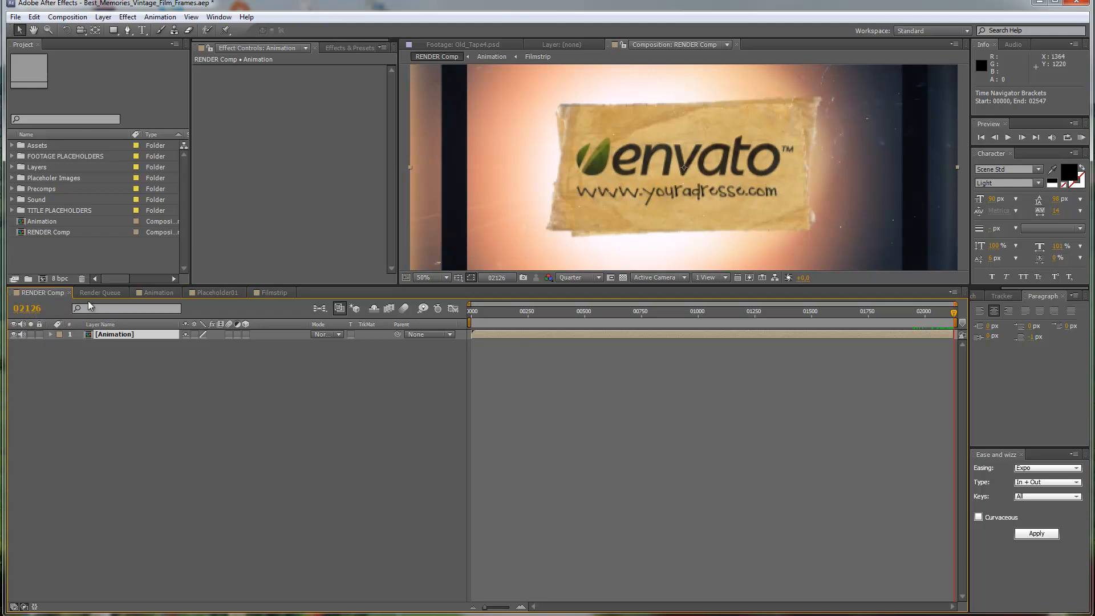
# Step: Extend the Animation composition's work area to the End Logo layer's out point at frame 2243
pyautogui.click(149, 295)
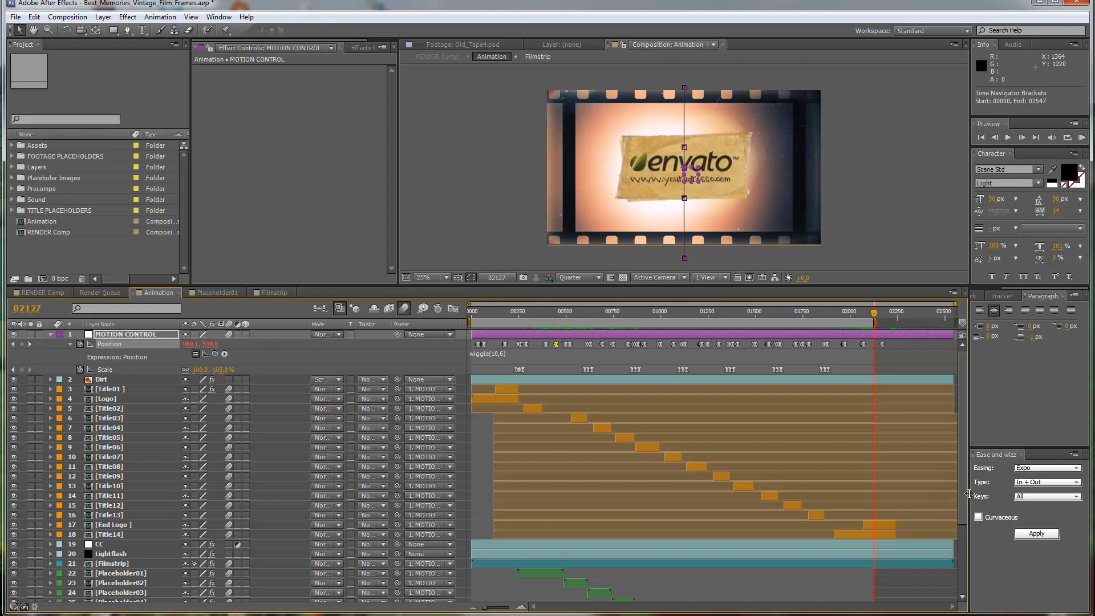
pyautogui.scroll(-4, 965, 501)
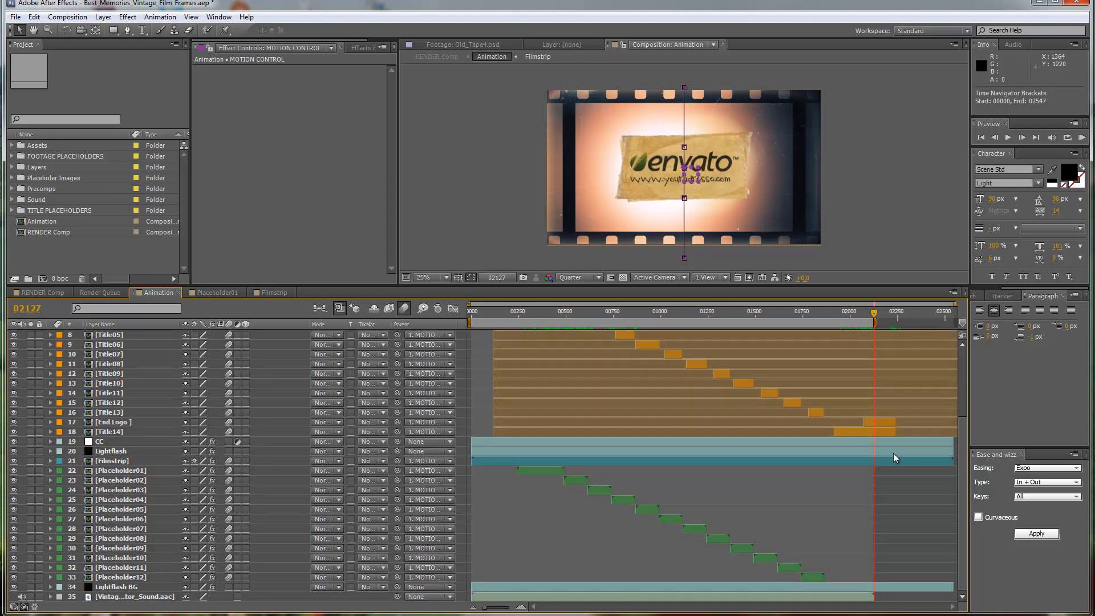
pyautogui.click(883, 422)
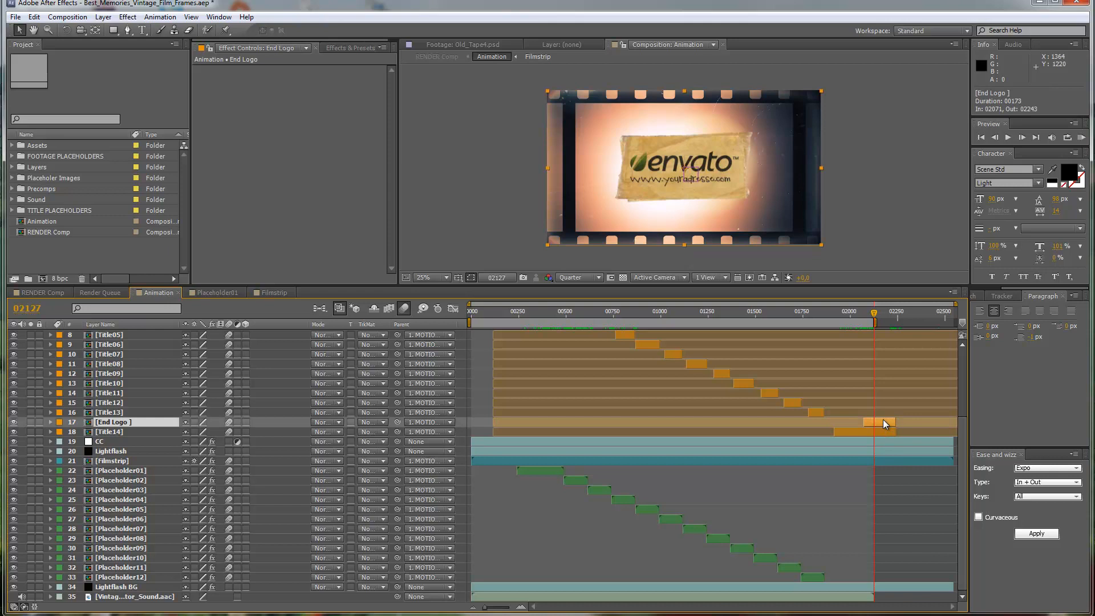
pyautogui.press('o')
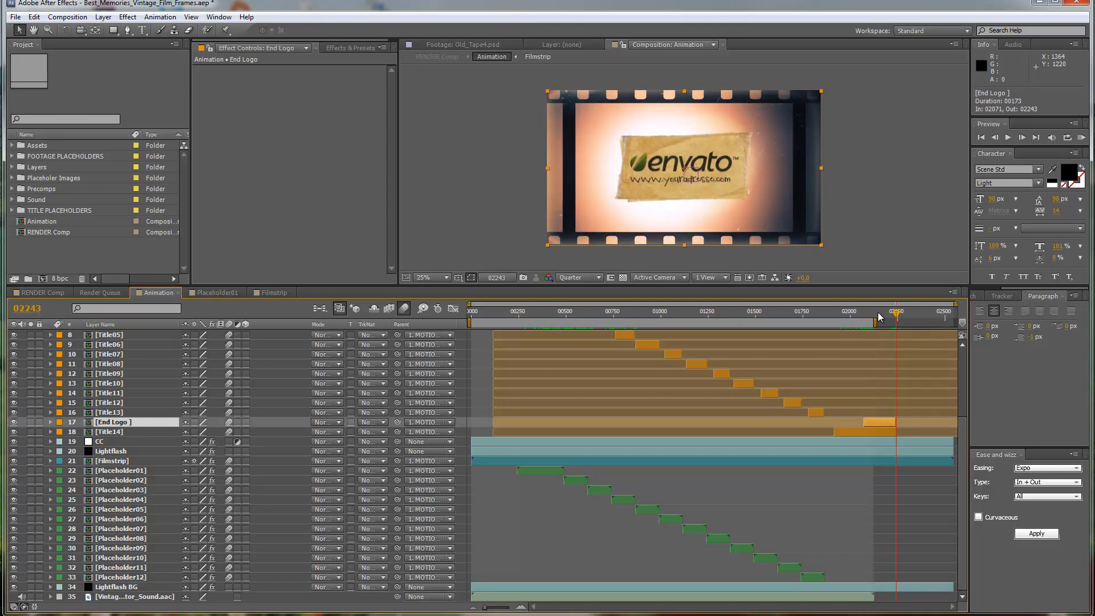
pyautogui.moveTo(876, 322); pyautogui.dragTo(899, 322)
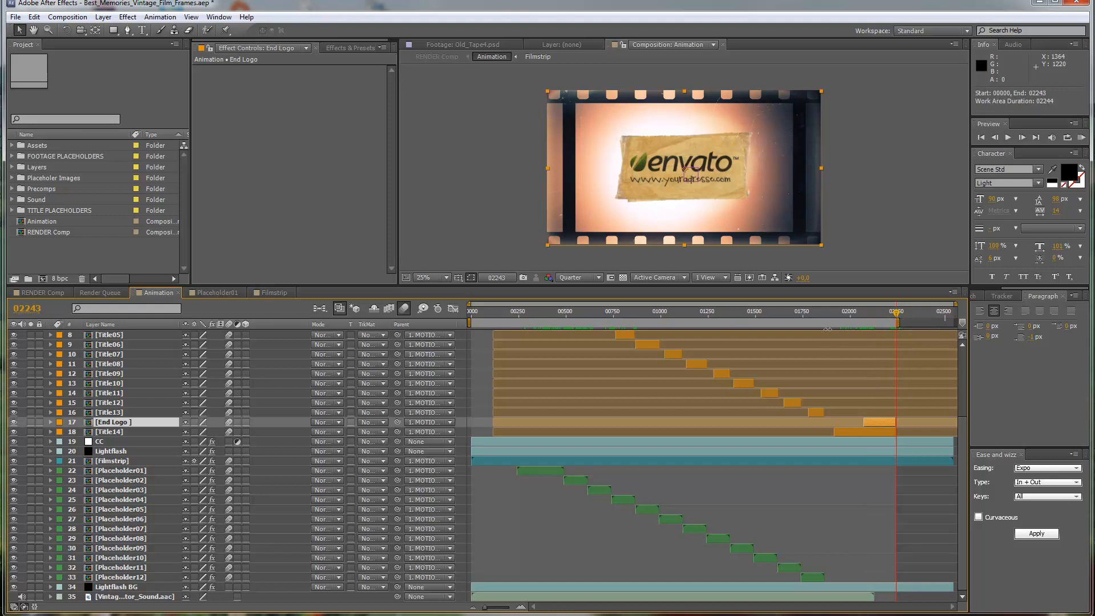
# Step: Set the RENDER Comp's duration to 2243 frames in its composition settings
pyautogui.click(25, 308)
pyautogui.click(55, 293)
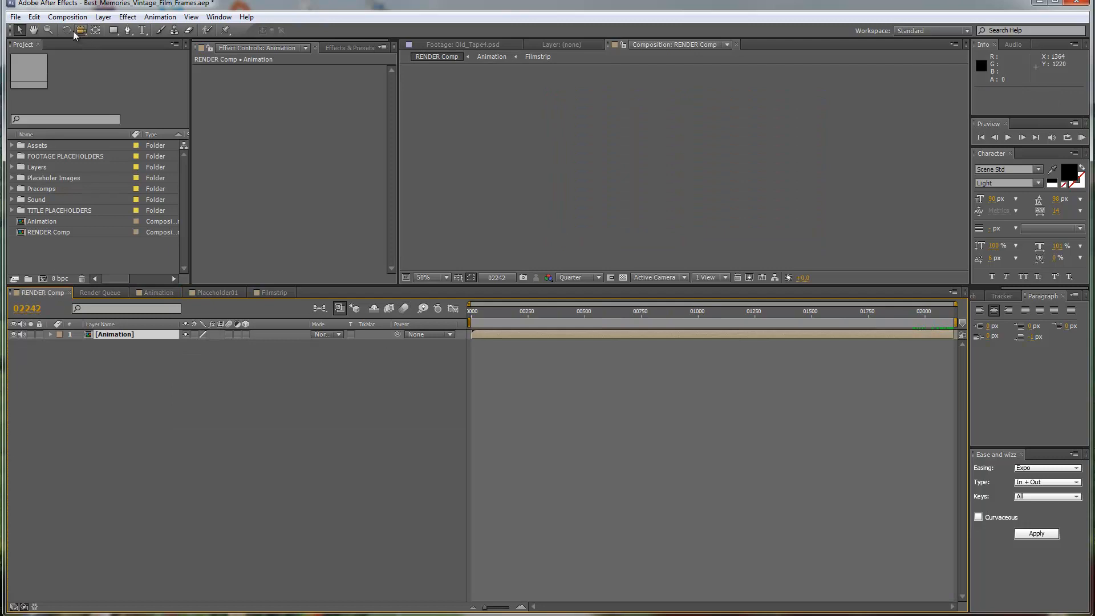
pyautogui.click(67, 17)
pyautogui.click(68, 46)
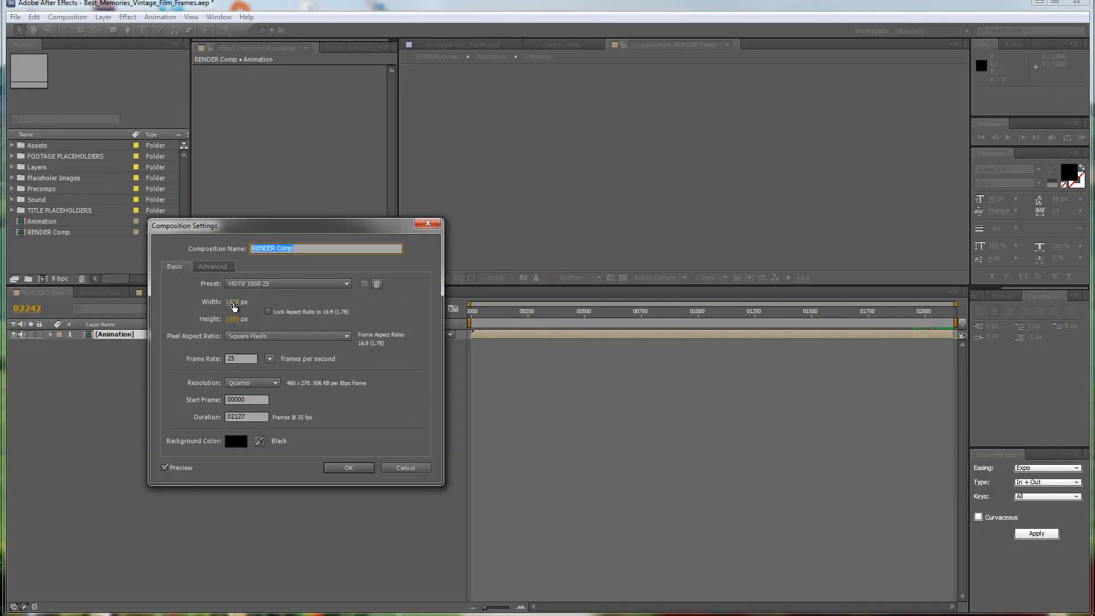
pyautogui.click(251, 416)
pyautogui.write('2243')
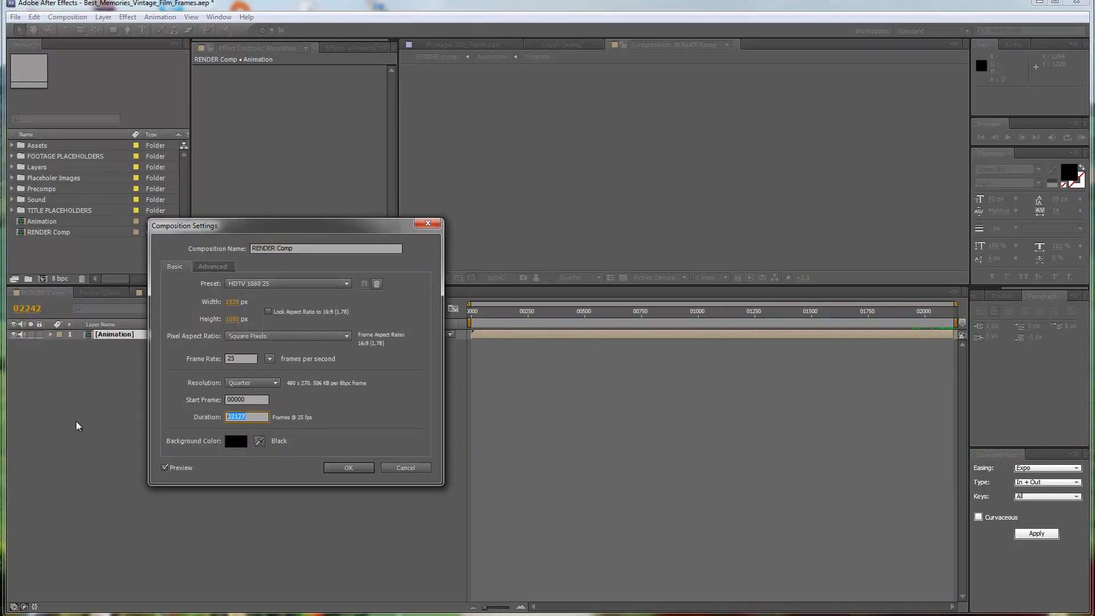
pyautogui.click(349, 467)
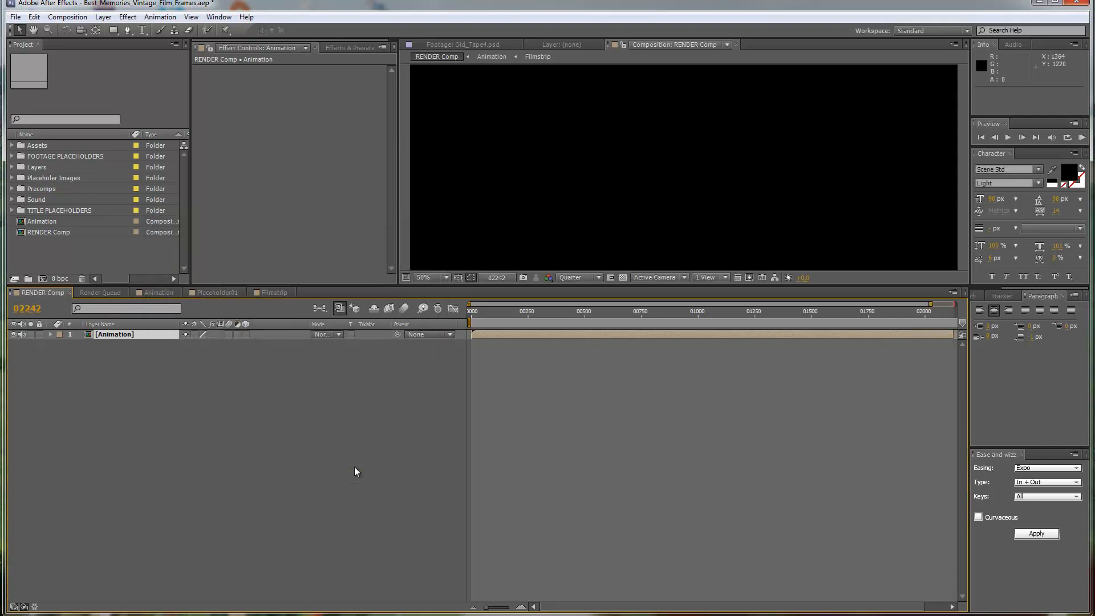
# Step: Extend the Animation layer to the end of the RENDER Comp and scrub through the result
pyautogui.moveTo(486, 607); pyautogui.dragTo(465, 611)
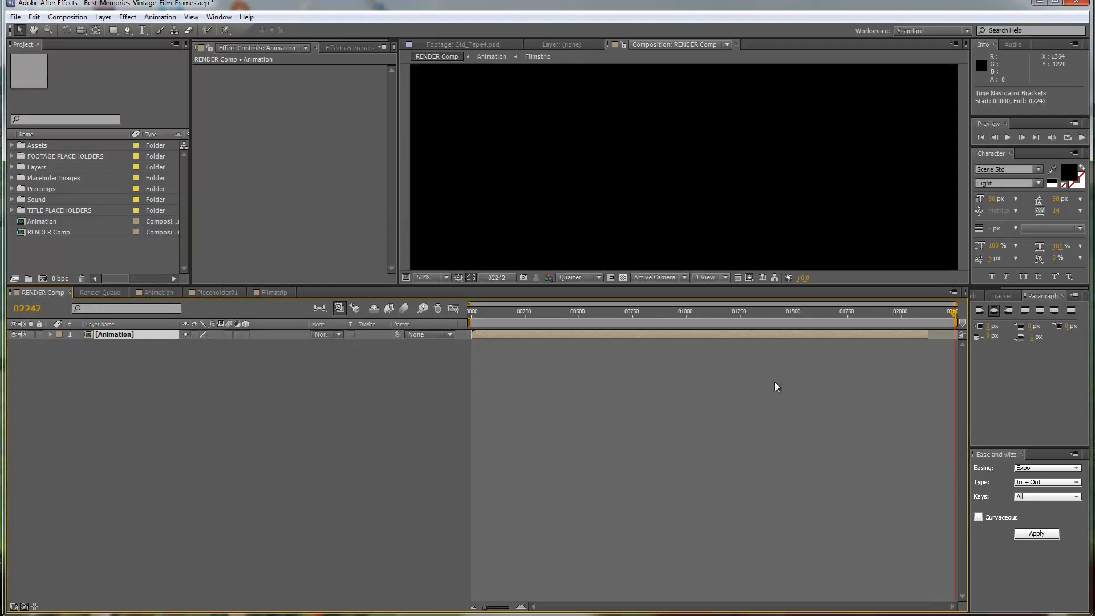
pyautogui.moveTo(926, 331); pyautogui.dragTo(585, 320)
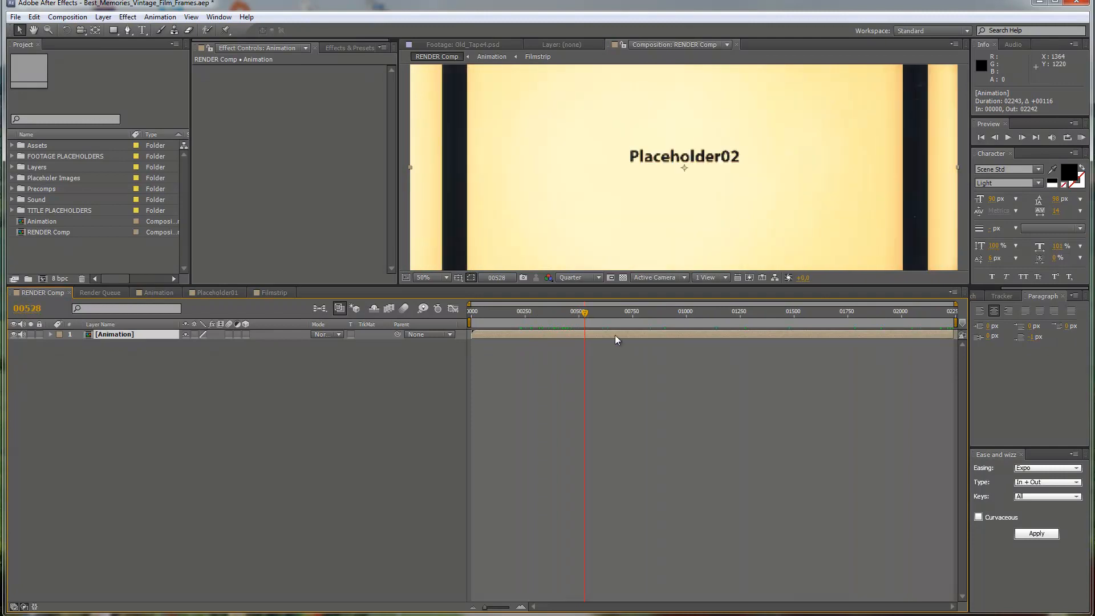
pyautogui.moveTo(906, 319); pyautogui.dragTo(789, 317)
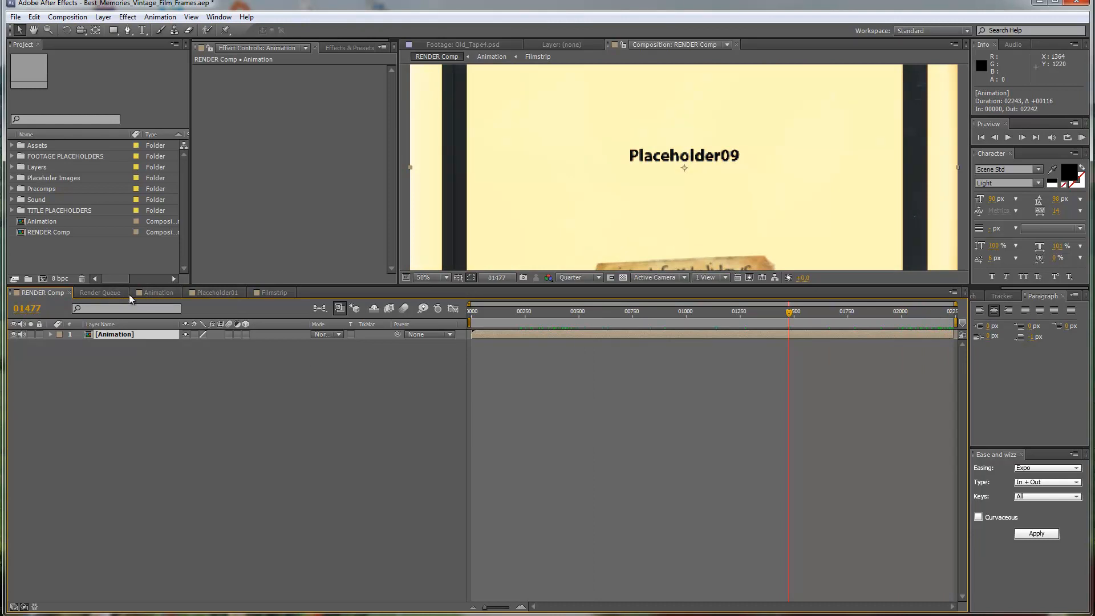
# Step: Review the Animation composition around frames 446 to 560, and collapse the MOTION CONTROL layer's properties
pyautogui.click(156, 292)
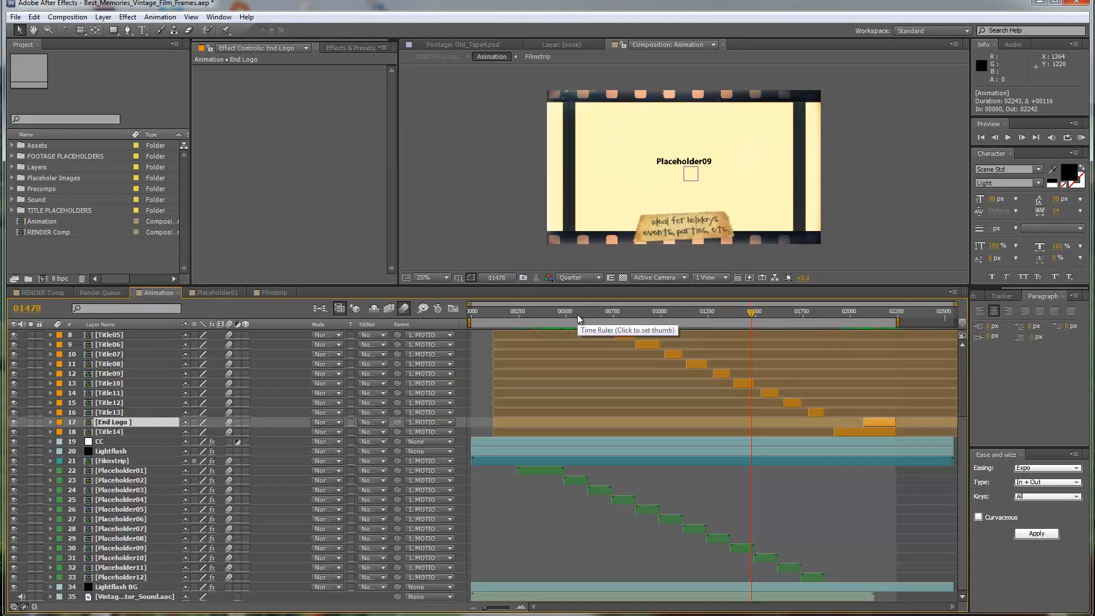
pyautogui.click(577, 314)
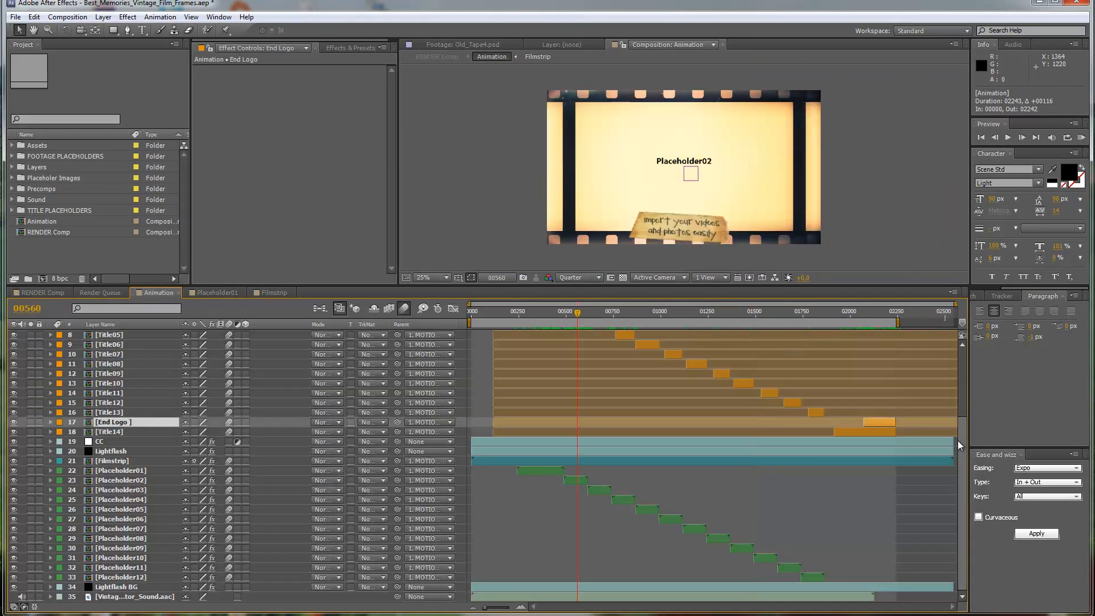
pyautogui.moveTo(957, 440); pyautogui.dragTo(960, 372)
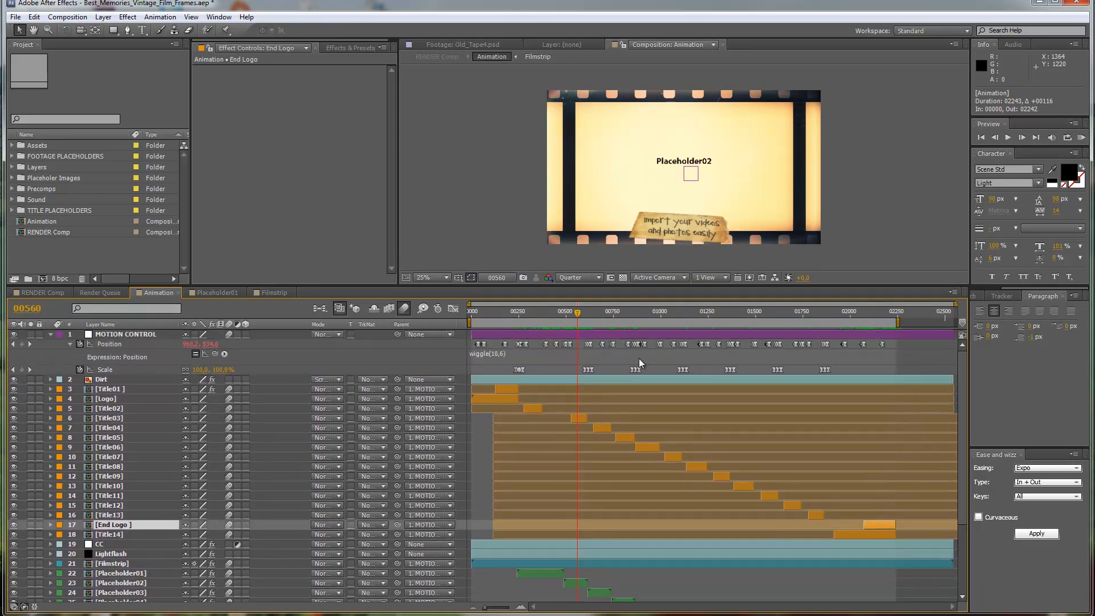
pyautogui.click(558, 313)
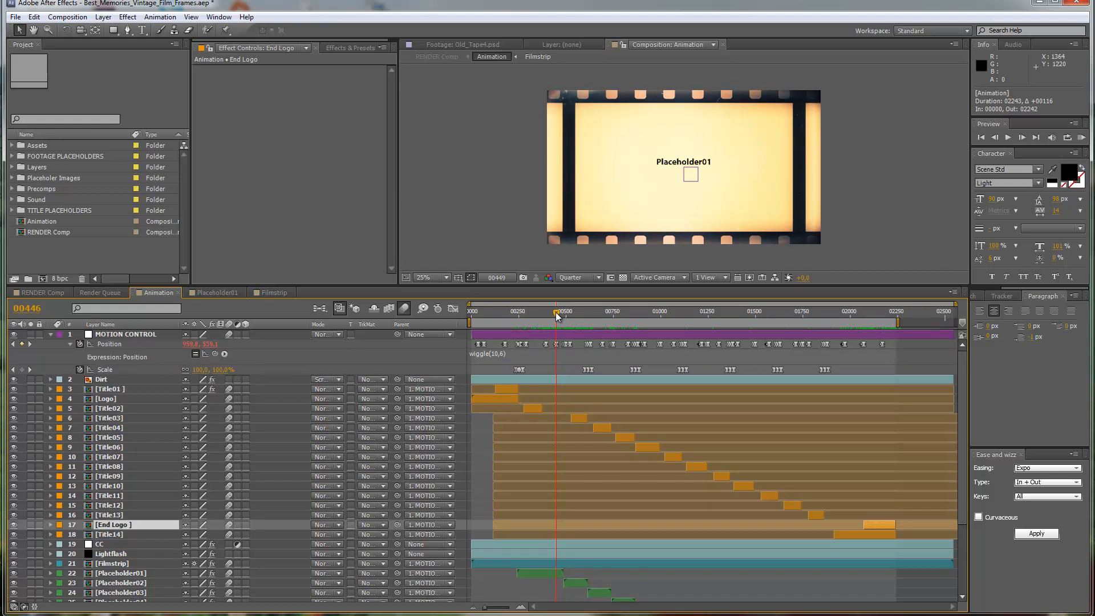
pyautogui.moveTo(557, 313); pyautogui.dragTo(560, 314)
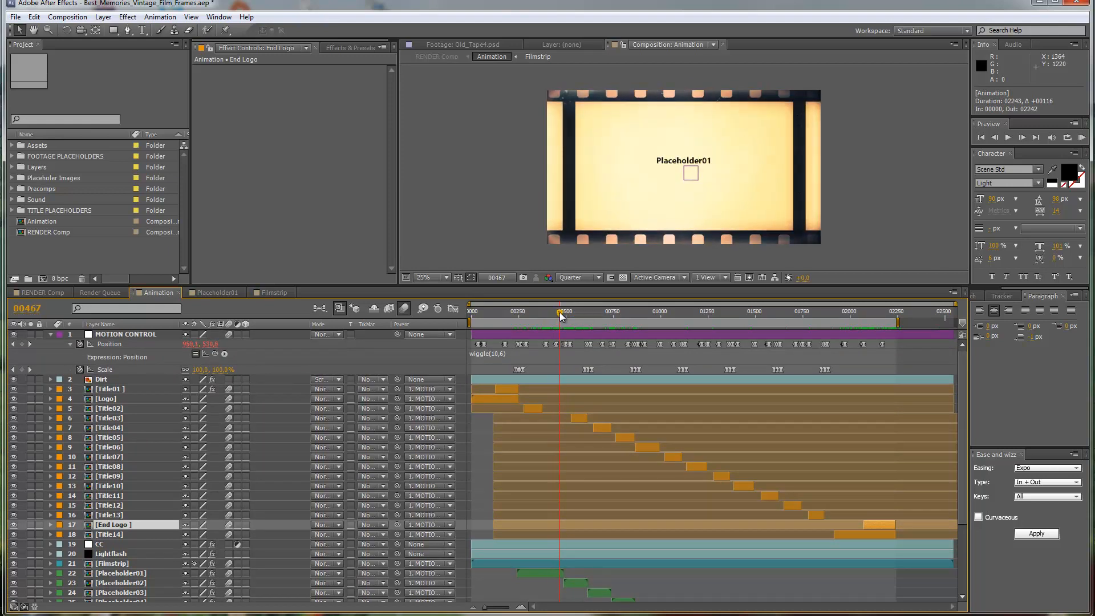
pyautogui.click(51, 335)
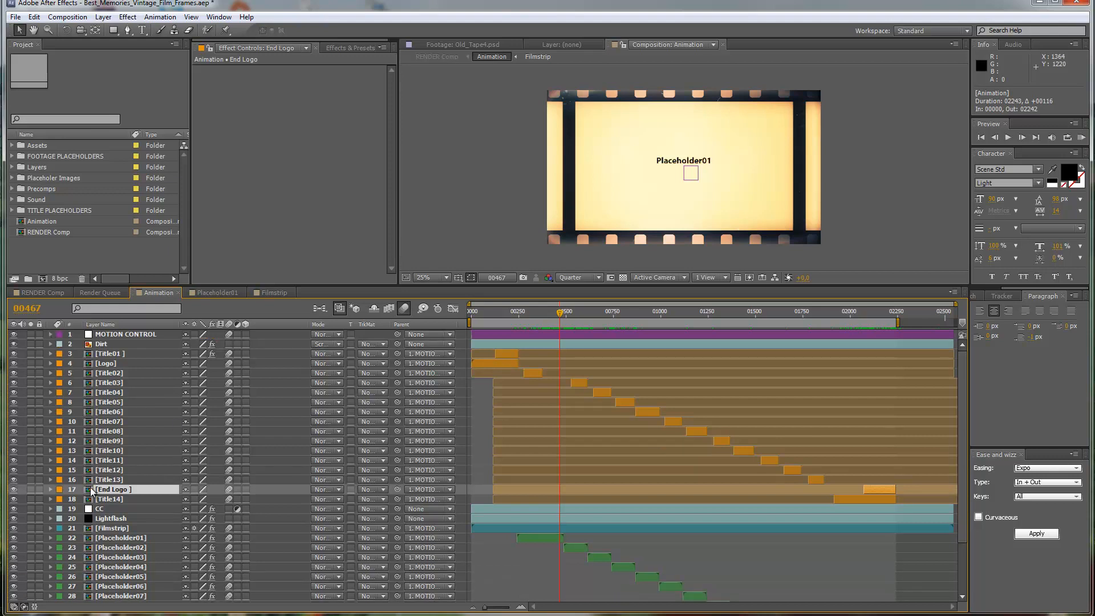